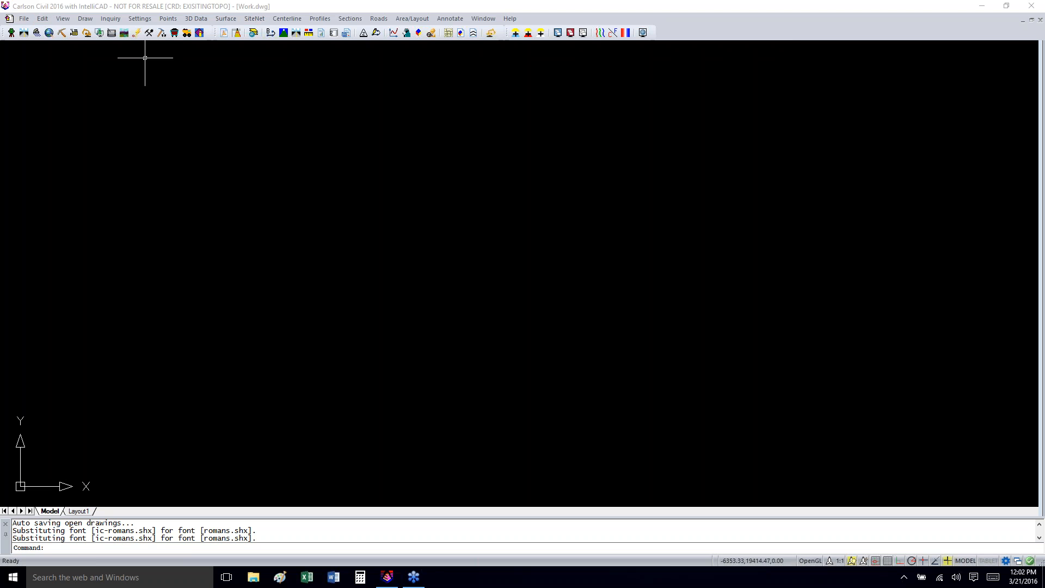
# - Set the existing ExisitingTopo.crd in C:\Carlson projects\01 as the current coordinate file
pyautogui.click(168, 18)
pyautogui.click(198, 91)
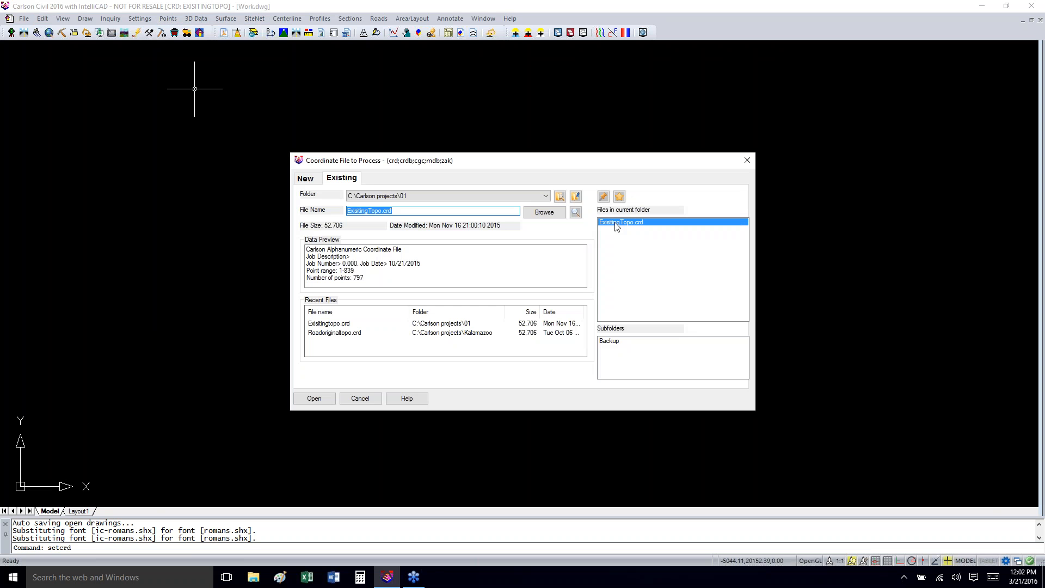
pyautogui.click(617, 224)
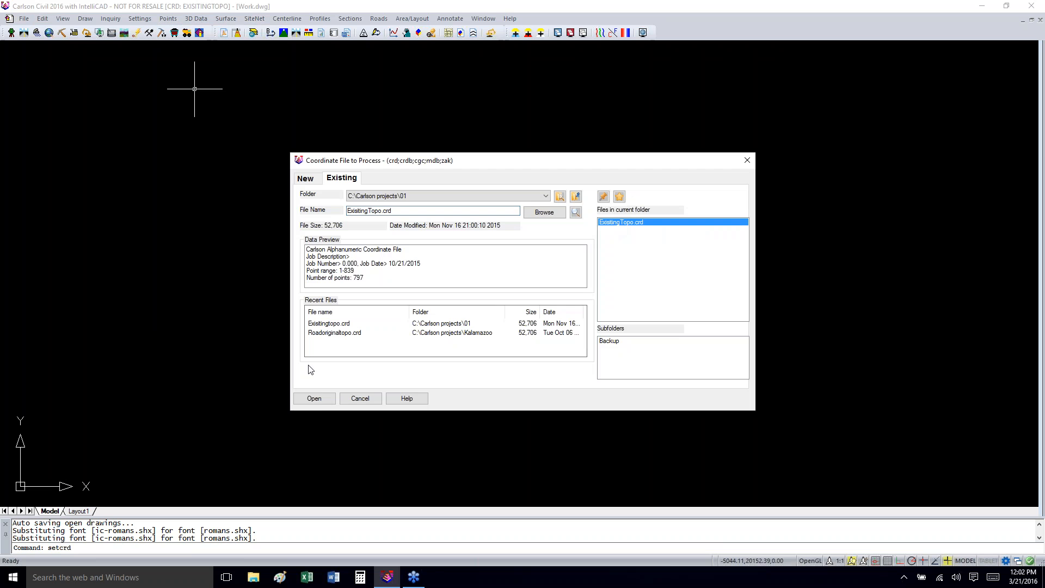
pyautogui.click(315, 399)
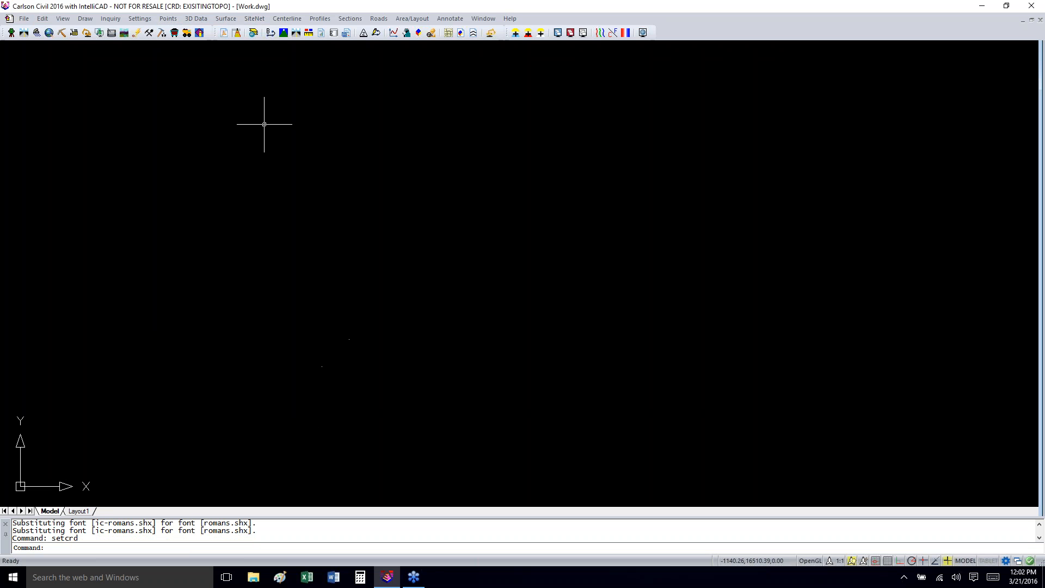
# - Draw all points from the coordinate file on the PNTS layer, with descriptions, elevations and point numbers
pyautogui.click(164, 20)
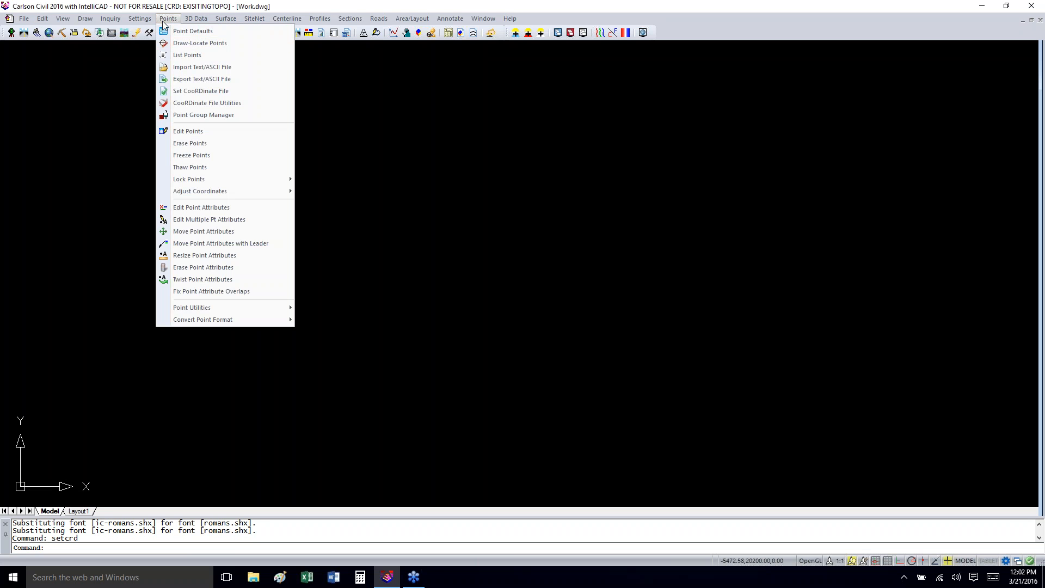
pyautogui.click(201, 47)
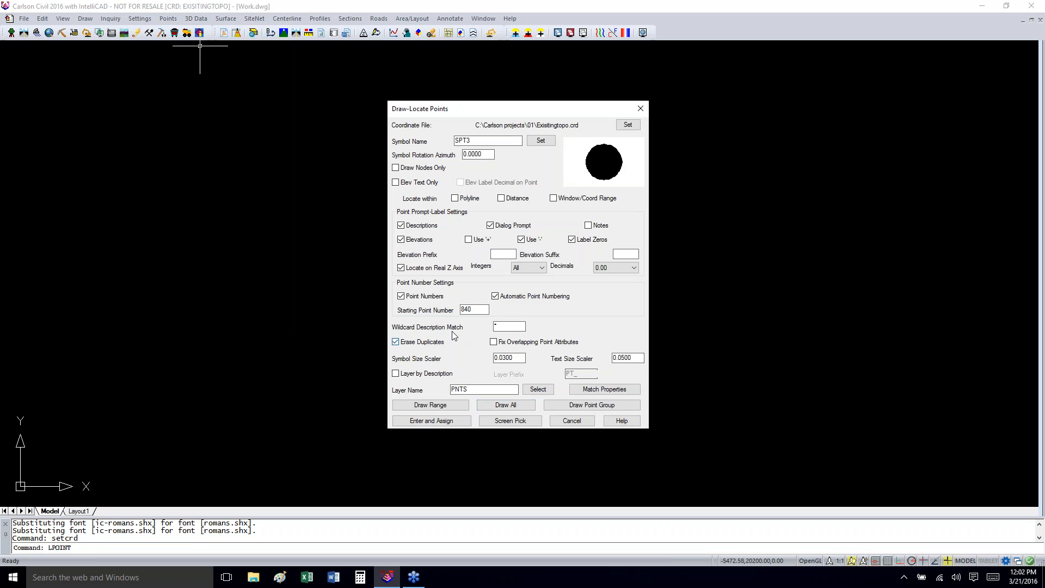
pyautogui.click(401, 267)
pyautogui.click(505, 405)
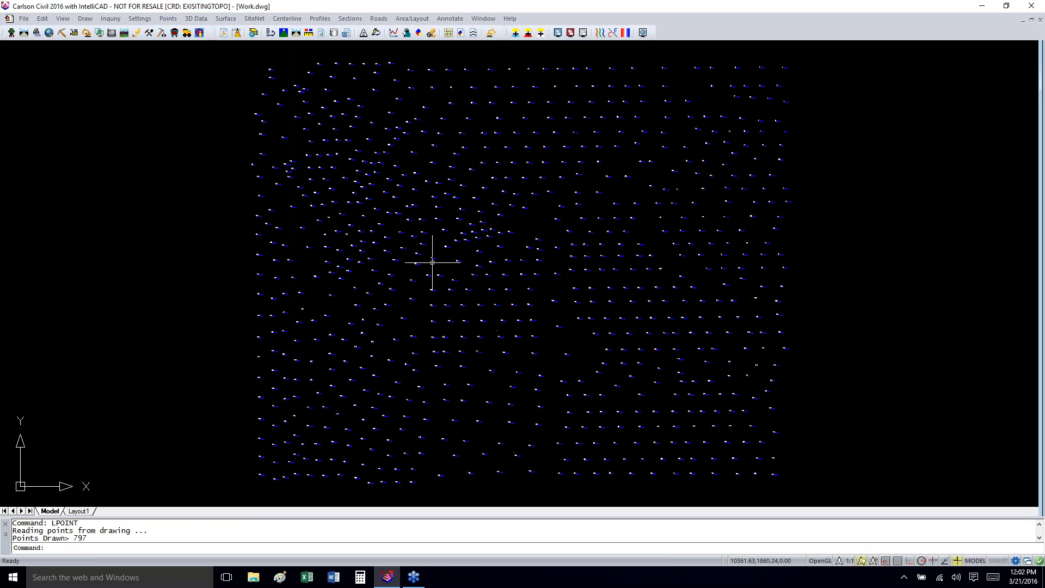
pyautogui.scroll(-3, 432, 262)
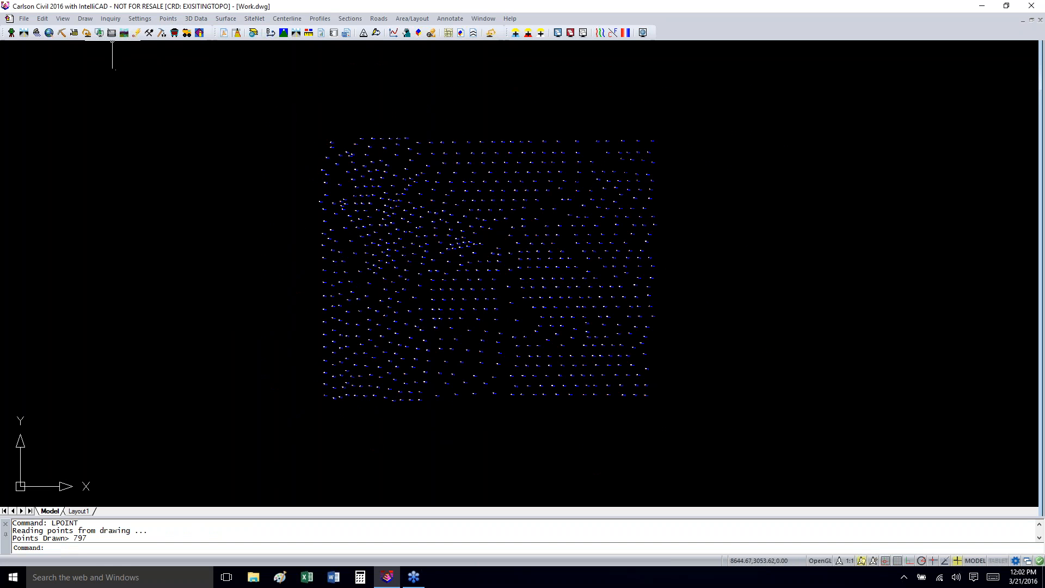
# - Set up Shrink-Wrap Entities across gaps as a 2D polyline on layer "Limits or topo" with medium perimeter reduction
pyautogui.click(87, 20)
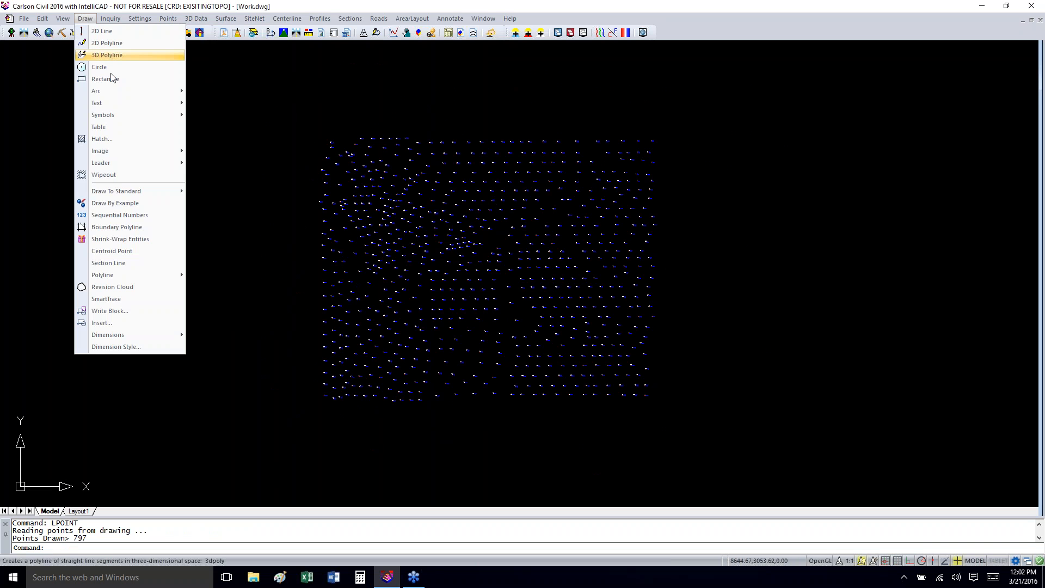
pyautogui.click(130, 234)
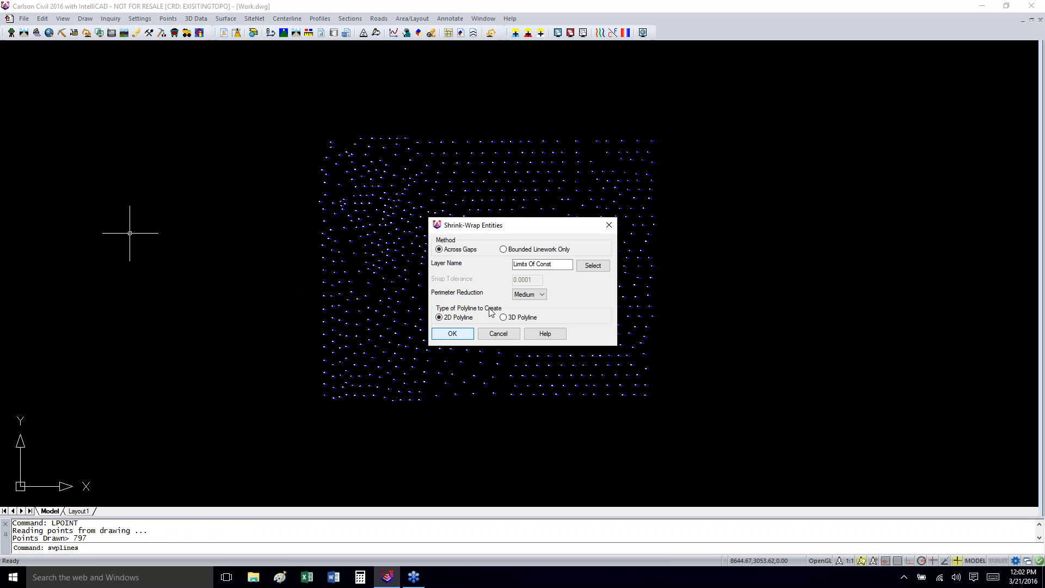
pyautogui.moveTo(559, 263); pyautogui.dragTo(512, 264)
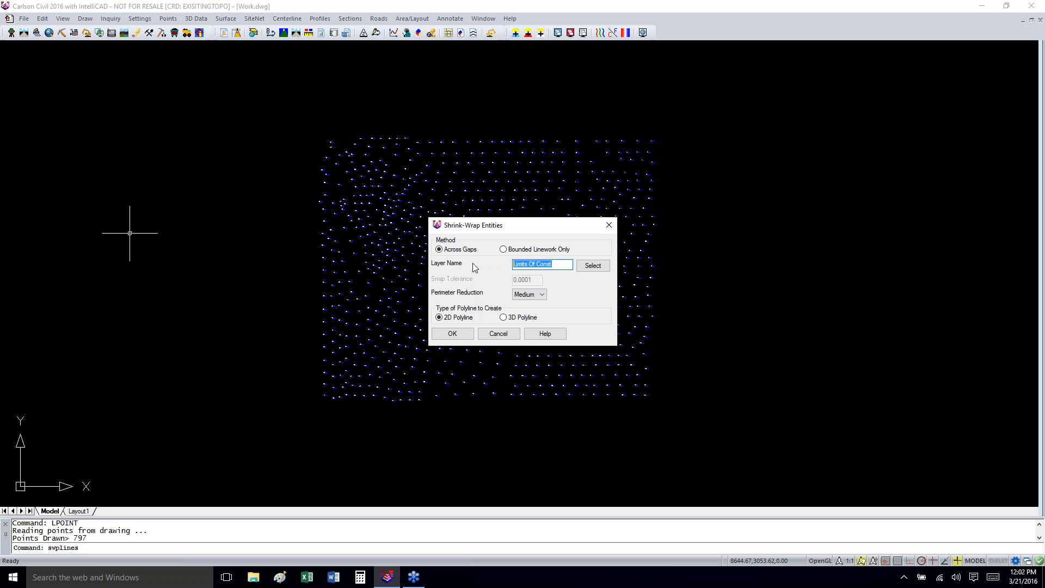
pyautogui.write('L')
pyautogui.write('imit')
pyautogui.write('s or')
pyautogui.write(' topo')
pyautogui.click(453, 334)
# - Select all the drawn survey points to create the shrink-wrap perimeter around them
pyautogui.click(245, 436)
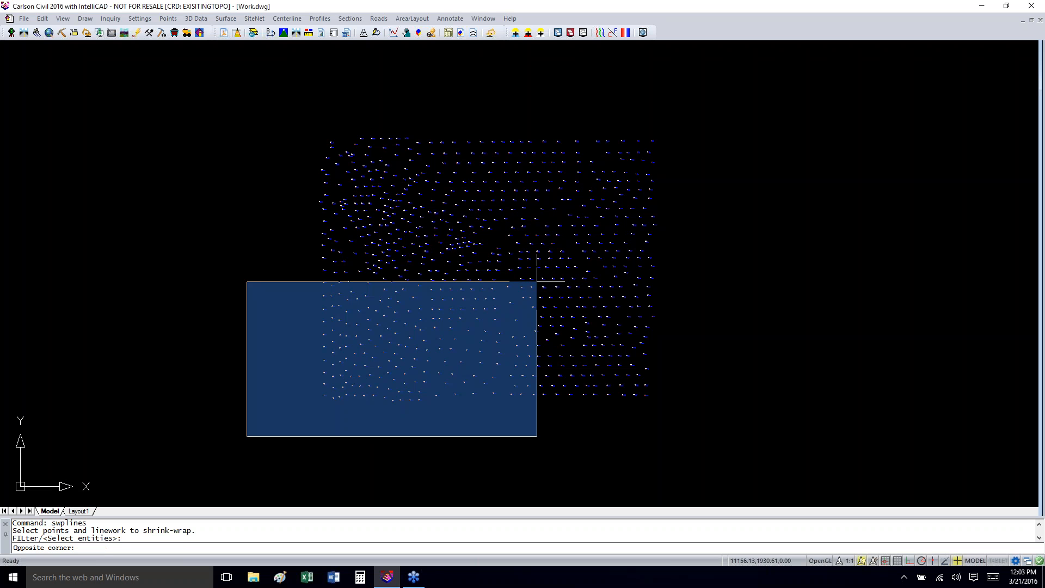
pyautogui.click(788, 100)
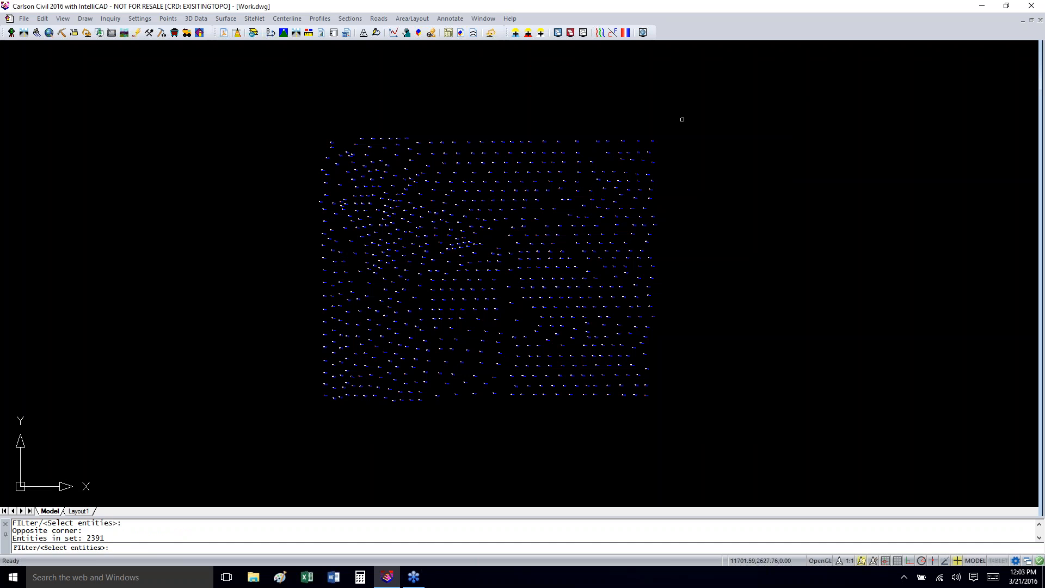
pyautogui.press('Return')
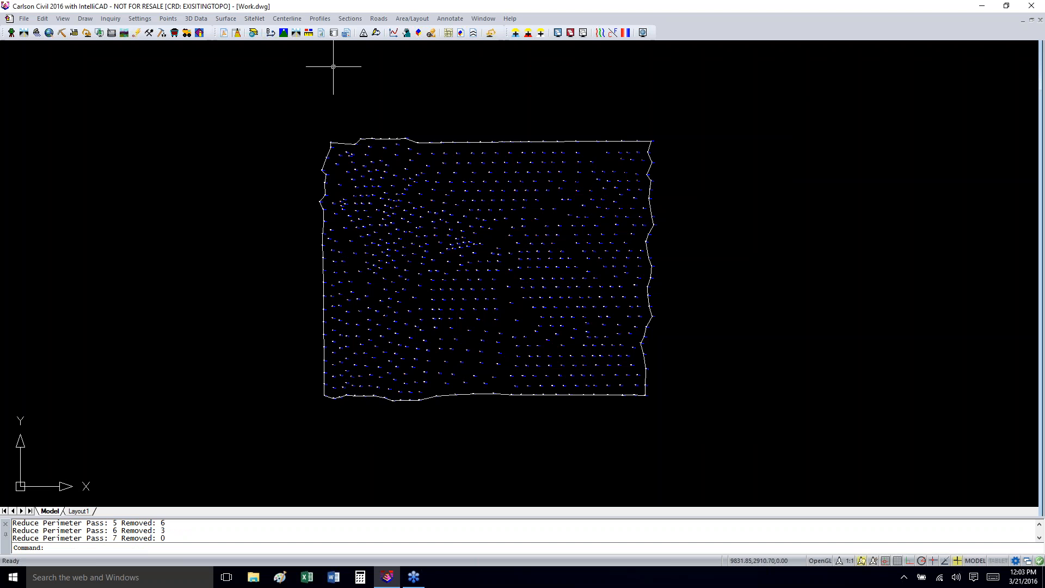
# - Start Triangulate & Contour and set the triangulation file to write as Existing in C:\Carlson projects\01
pyautogui.click(226, 20)
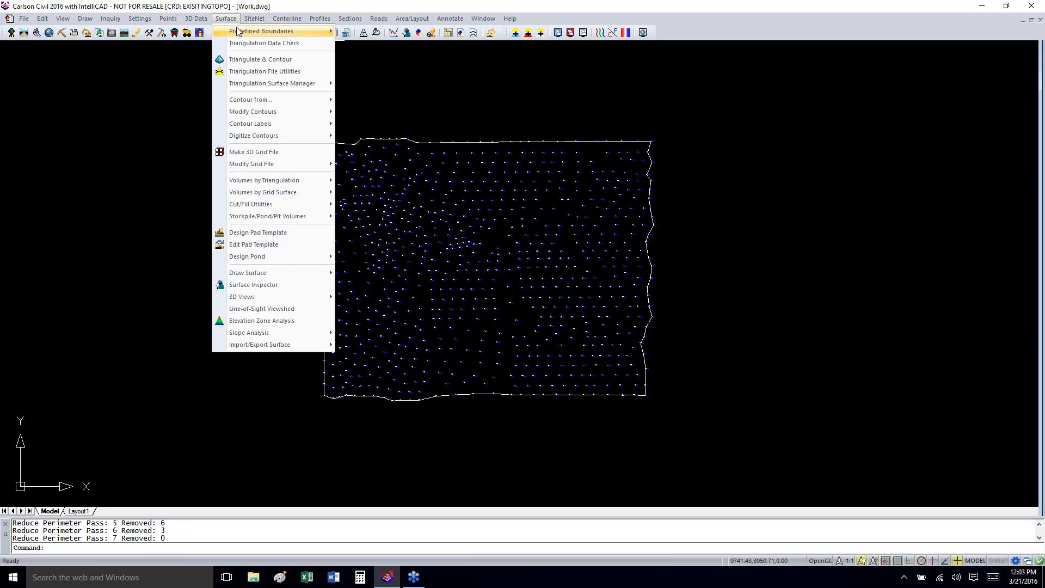
pyautogui.click(253, 61)
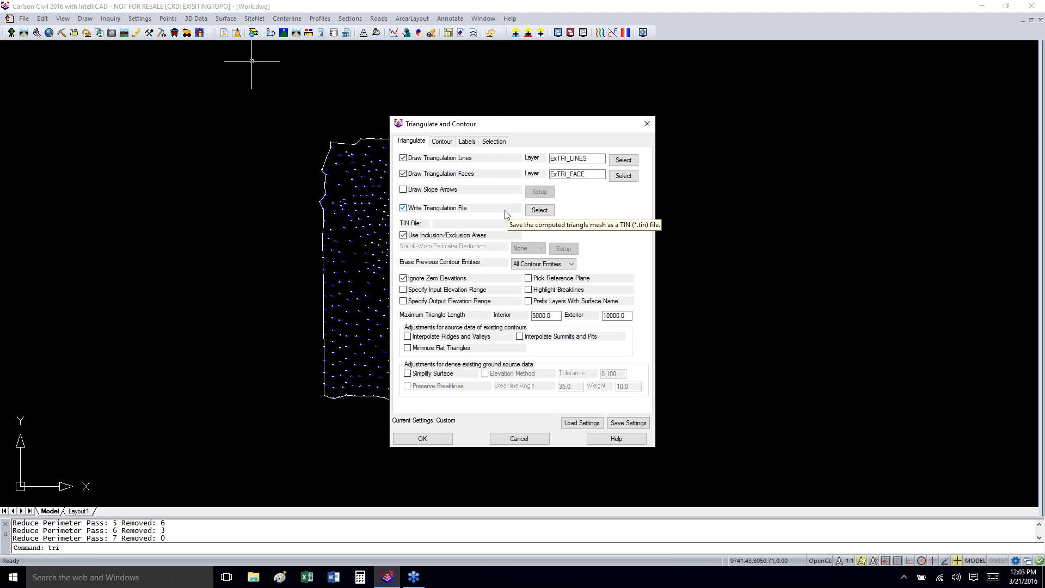
pyautogui.click(534, 211)
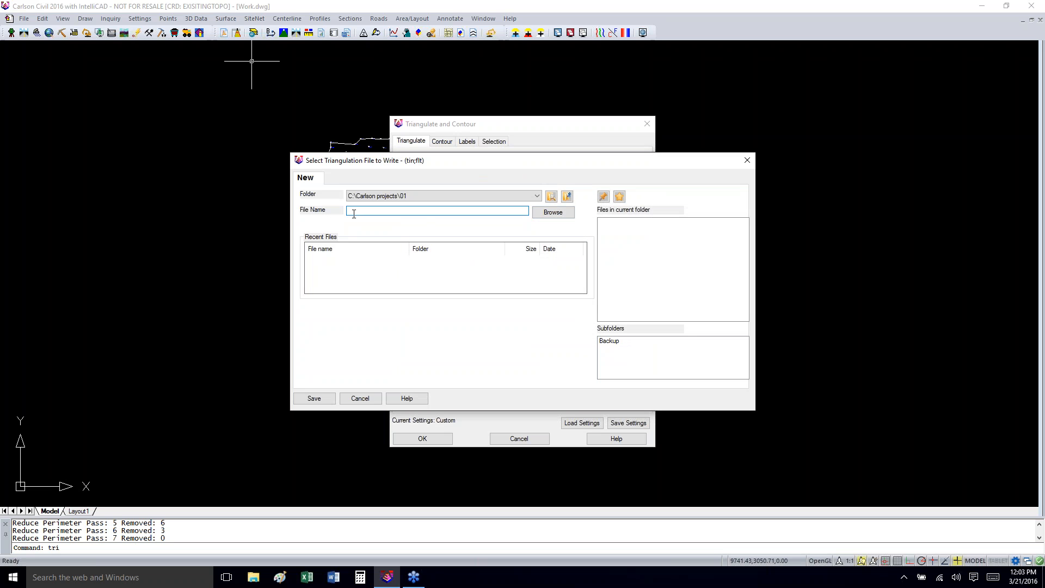
pyautogui.write('Existing')
pyautogui.click(320, 403)
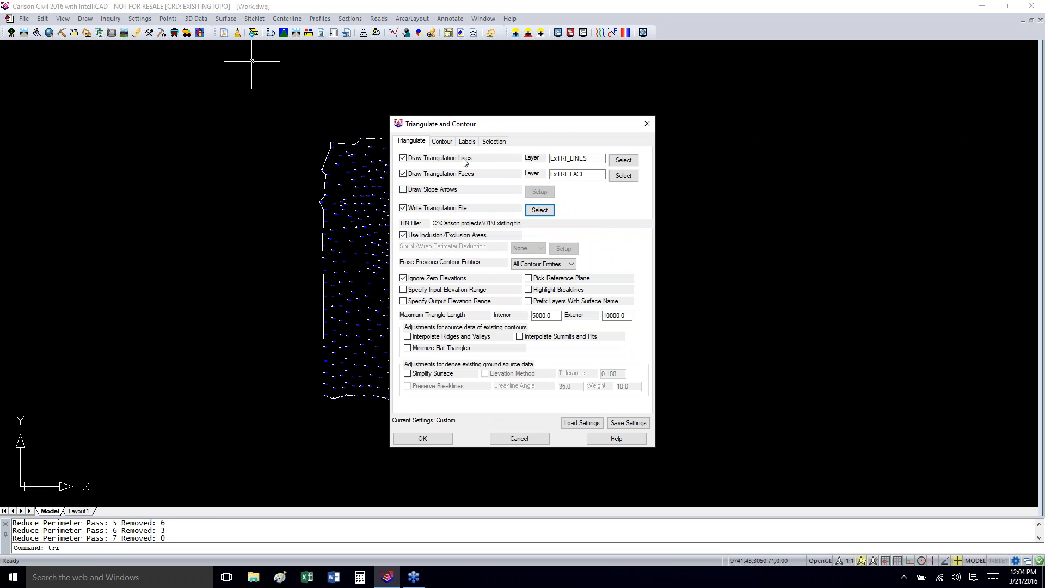
# - Review the contour settings, restrict contour labels to index contours only, and accept the triangulation settings
pyautogui.click(450, 142)
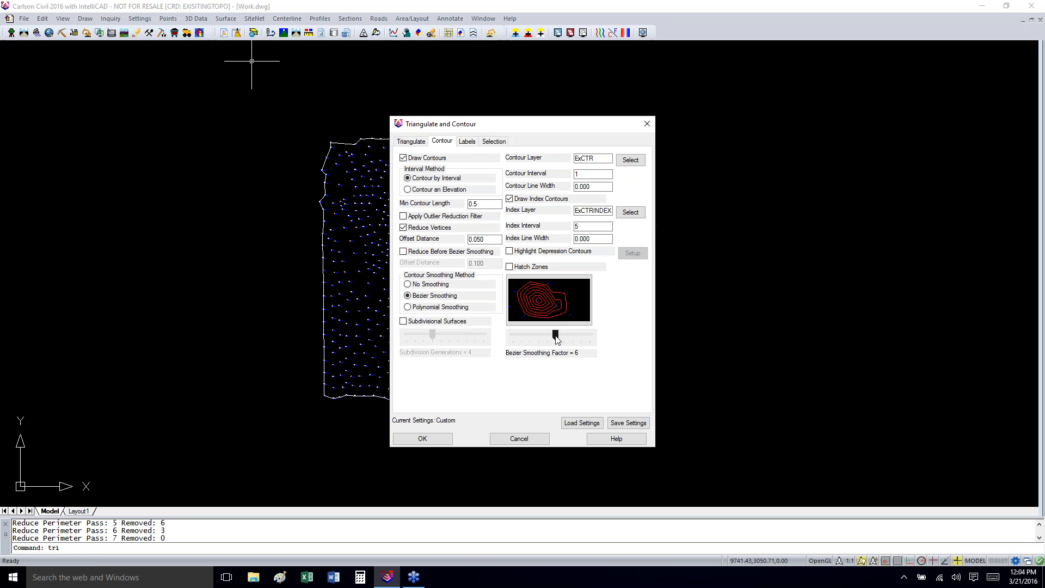
pyautogui.click(467, 143)
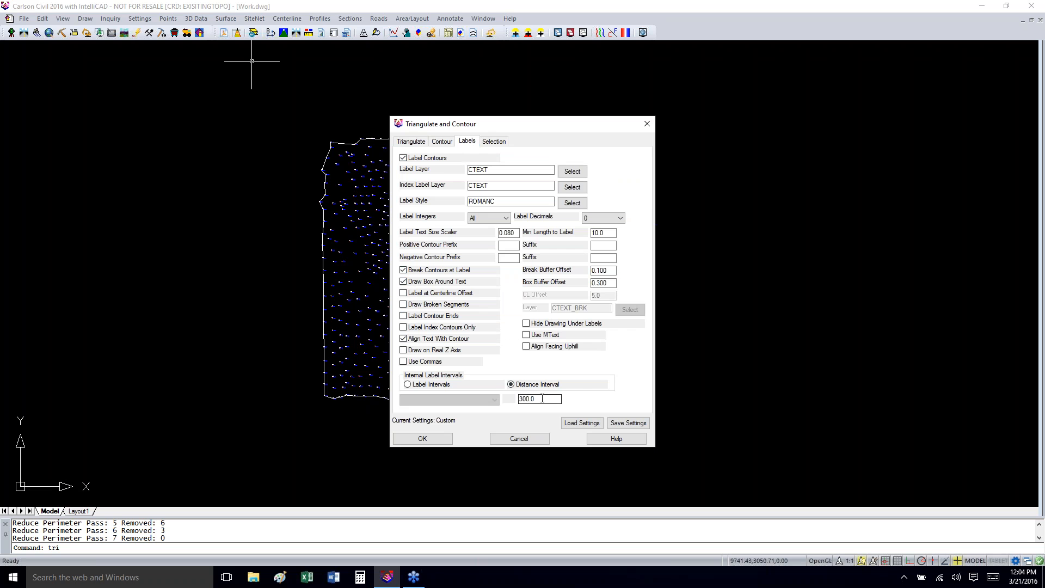
pyautogui.click(403, 327)
pyautogui.click(423, 439)
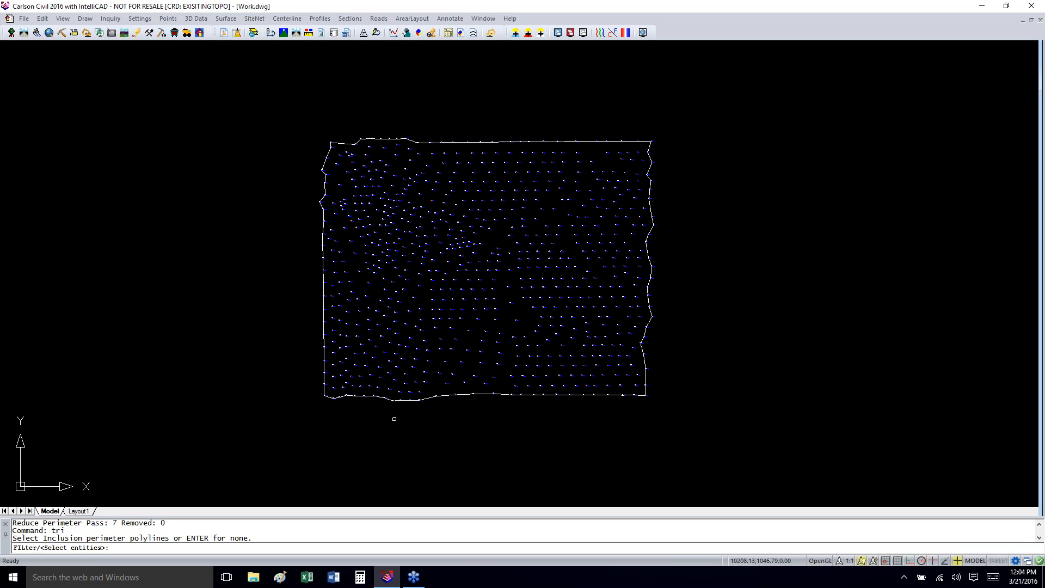
# - Triangulate and contour all points and linework, using the shrink-wrap polyline as inclusion perimeter and no exclusion perimeter
pyautogui.click(408, 399)
pyautogui.press('Return')
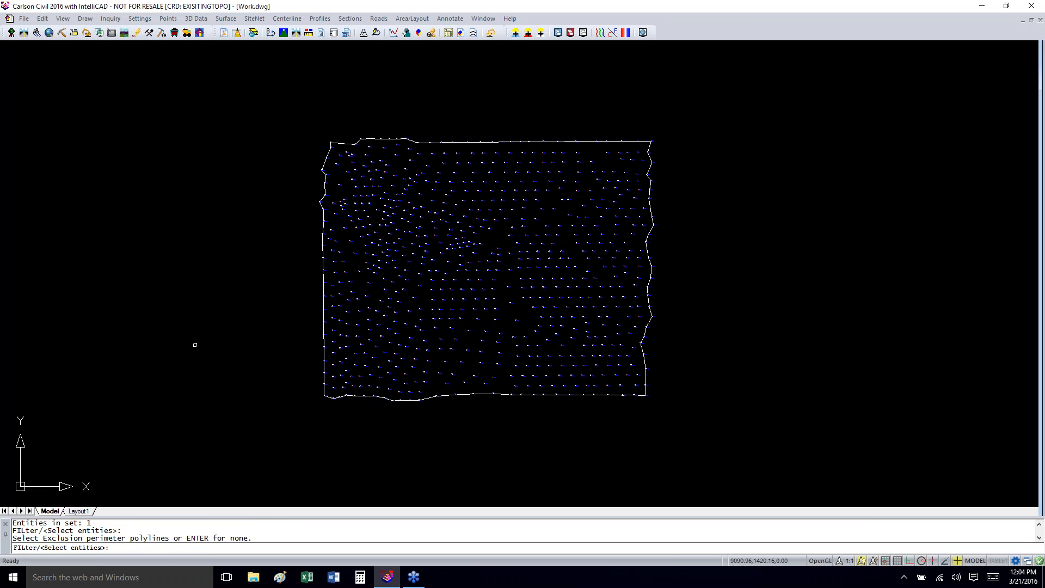
pyautogui.press('Return')
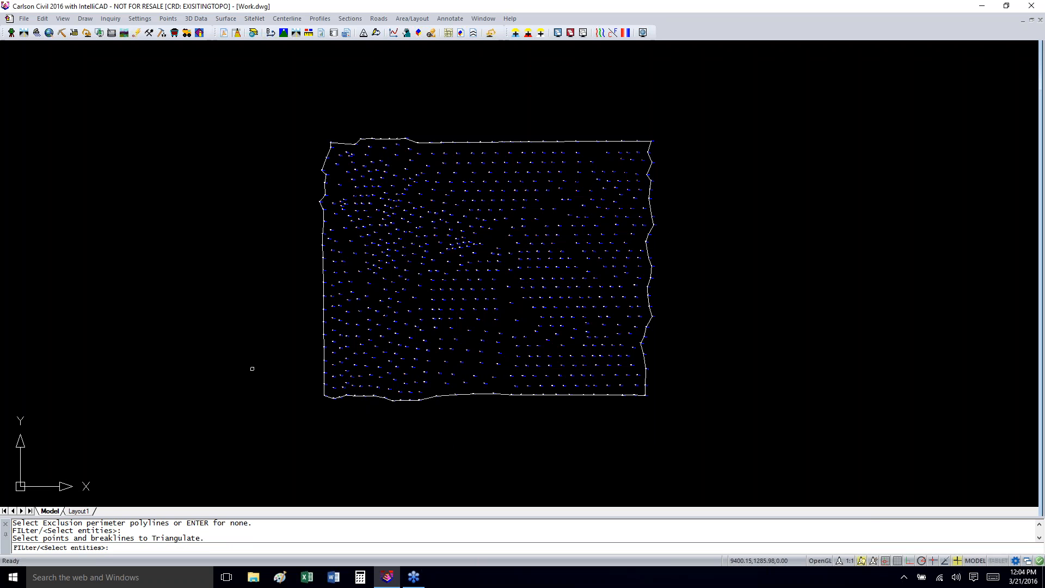
pyautogui.click(253, 436)
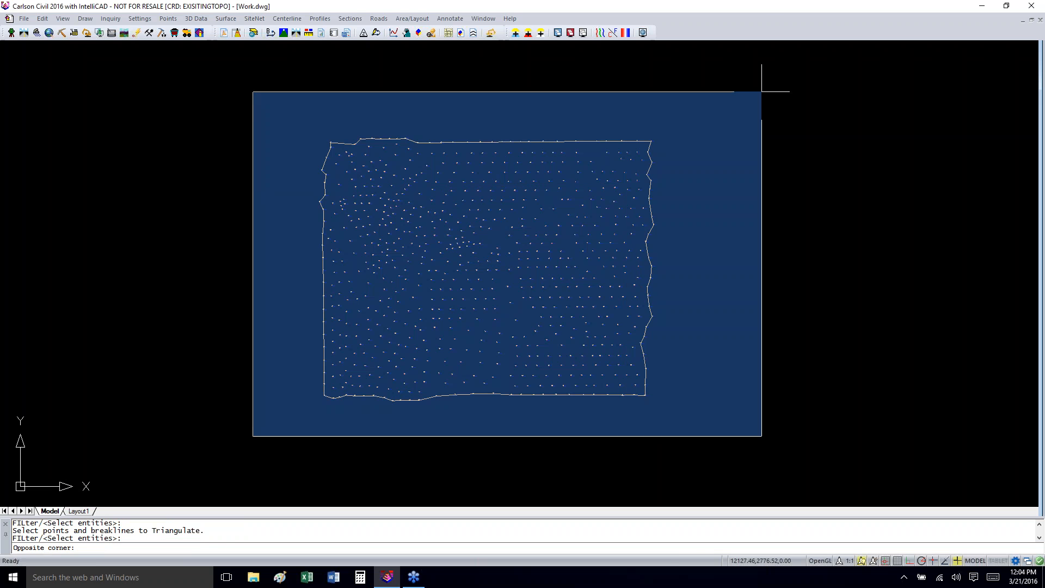
pyautogui.click(761, 92)
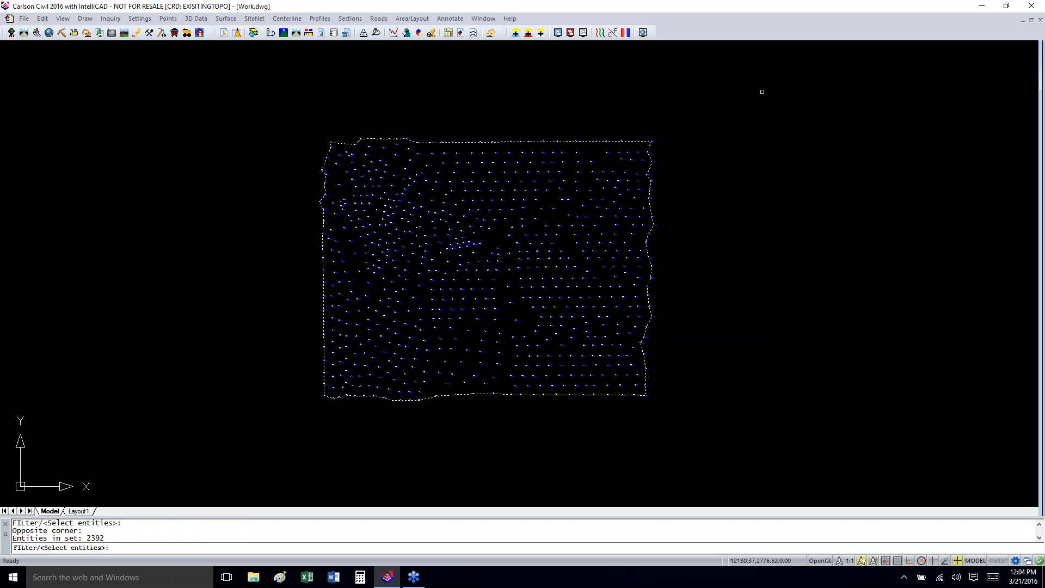
pyautogui.press('Return')
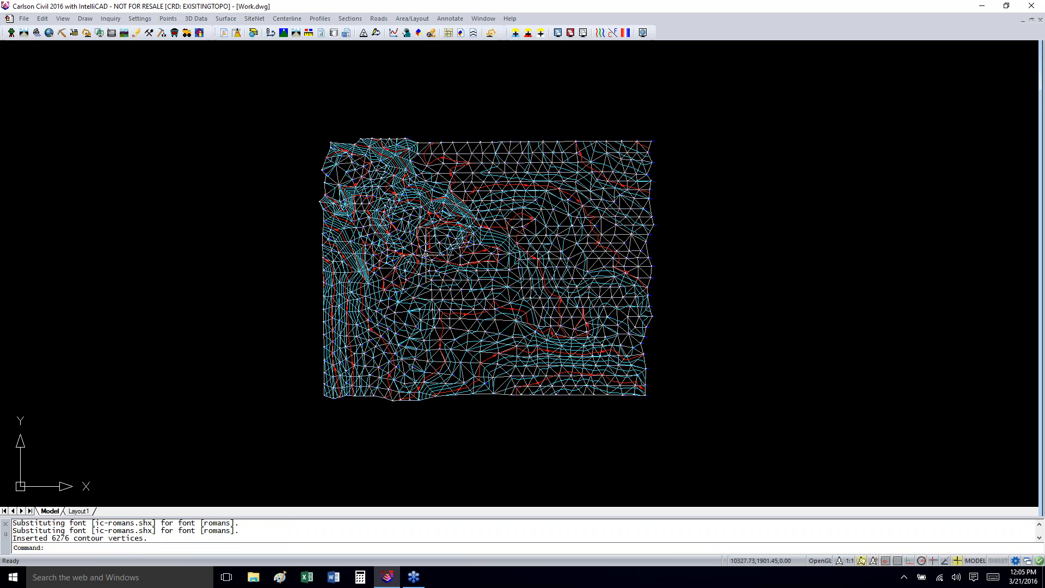
# - Open the whole triangulated and contoured surface in the 3D viewer
pyautogui.click(420, 34)
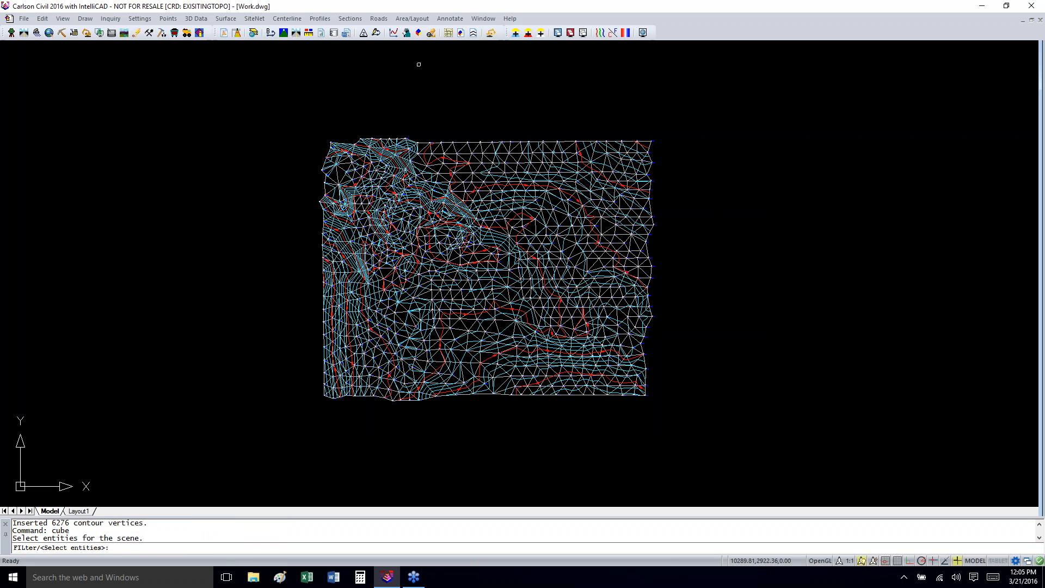
pyautogui.click(285, 444)
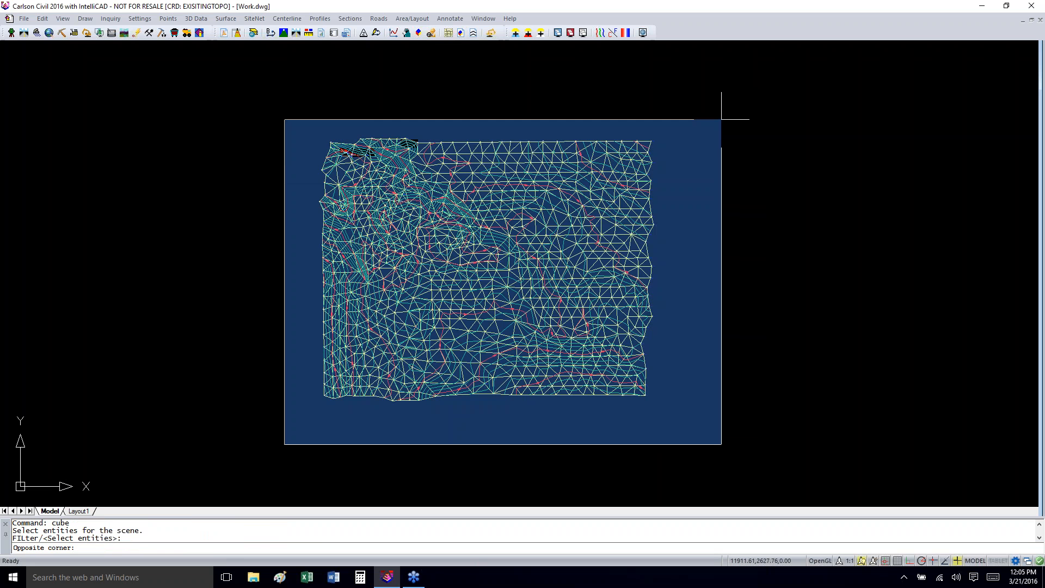
pyautogui.click(721, 119)
pyautogui.press('Return')
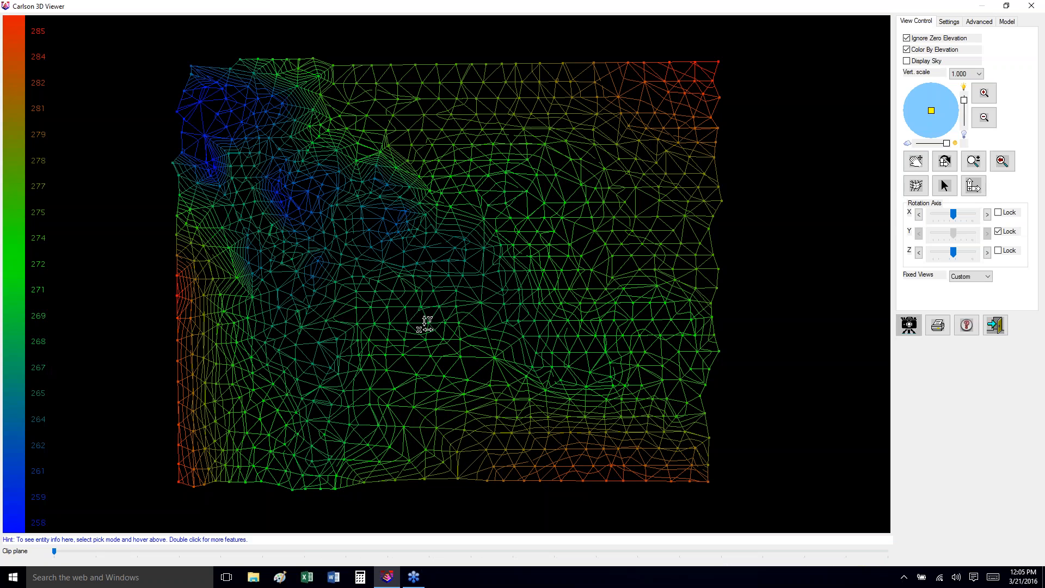
# - Inspect the surface relief from tilted angles with the vertical scale set to 5.000, and exit the 3D viewer
pyautogui.moveTo(427, 321); pyautogui.dragTo(446, 392)
pyautogui.click(972, 74)
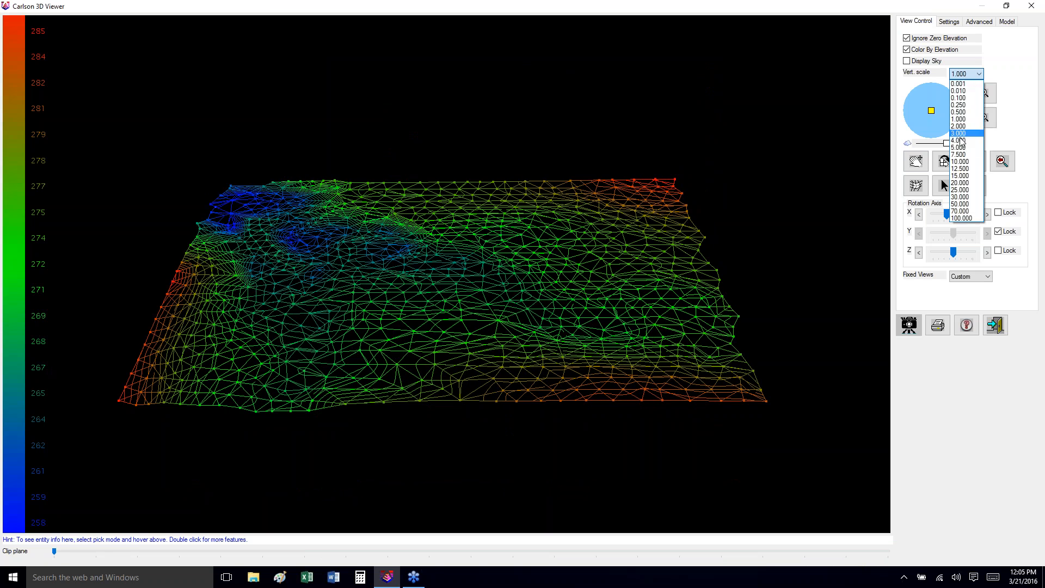
pyautogui.click(968, 147)
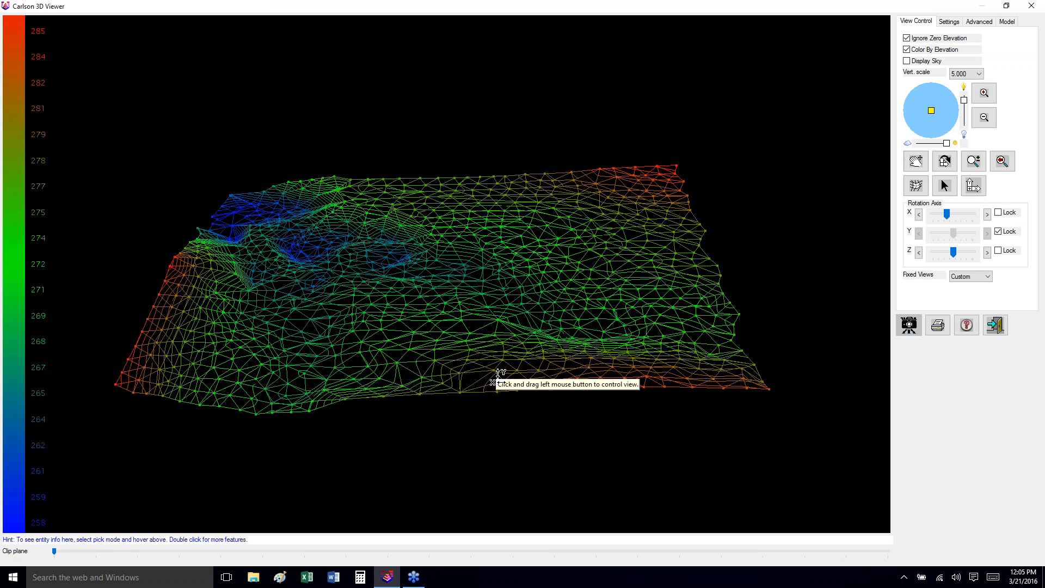
pyautogui.moveTo(495, 380); pyautogui.dragTo(553, 445)
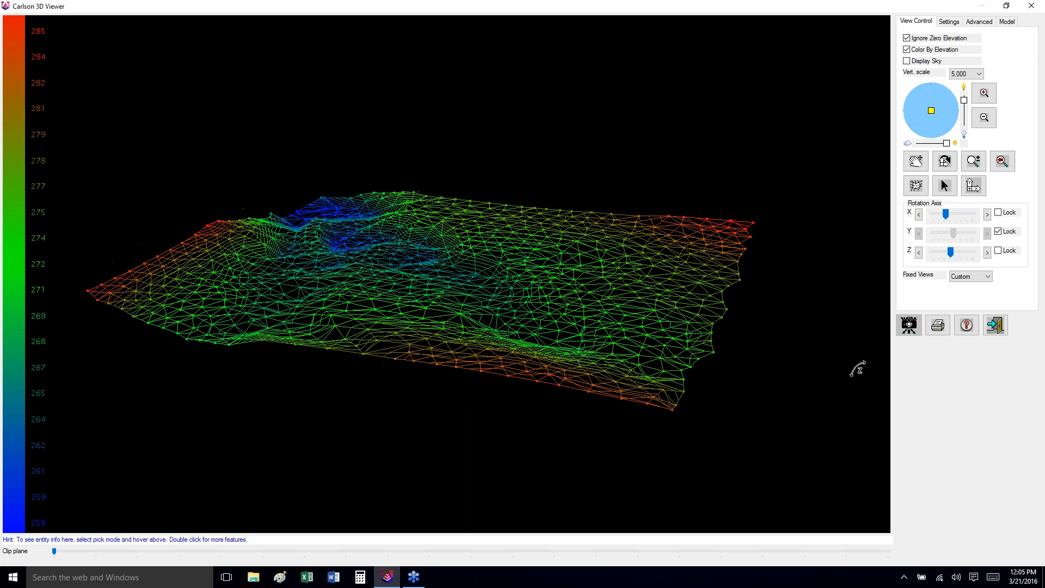
pyautogui.click(987, 325)
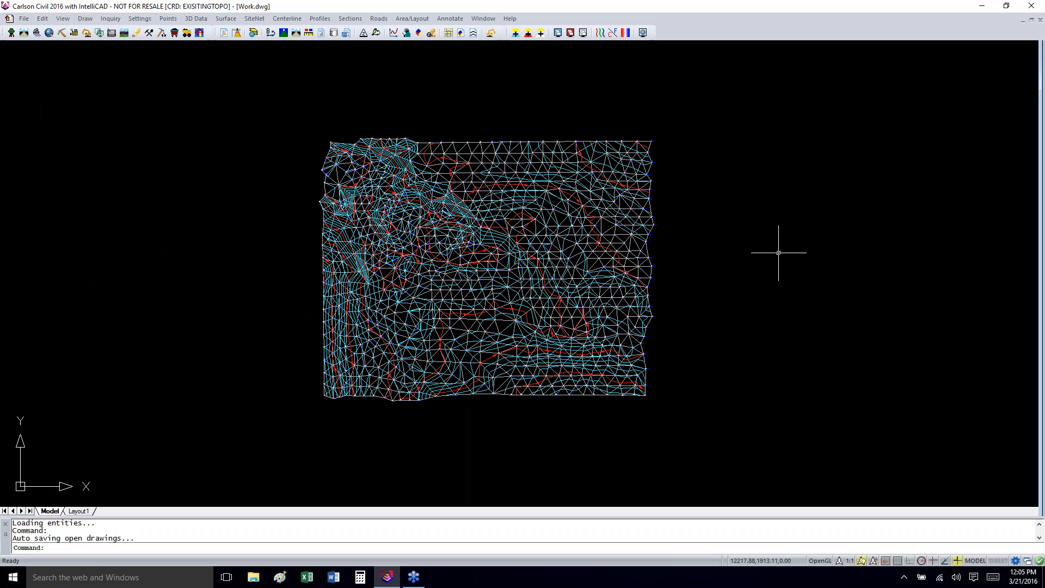
# - Examine the options of the Input-Edit Centerline File editor and exit it without defining a centerline
pyautogui.click(299, 22)
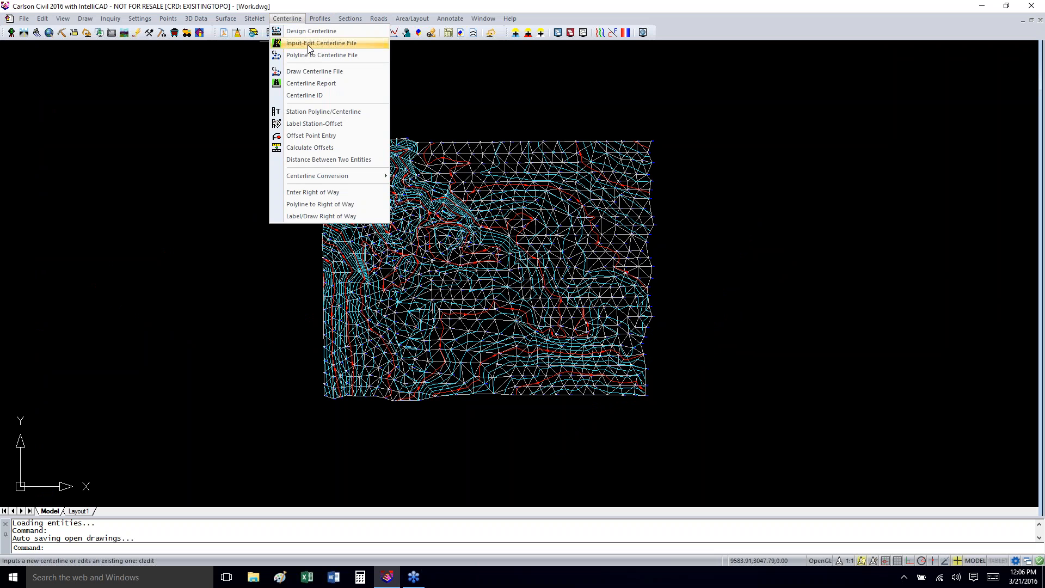
pyautogui.click(308, 44)
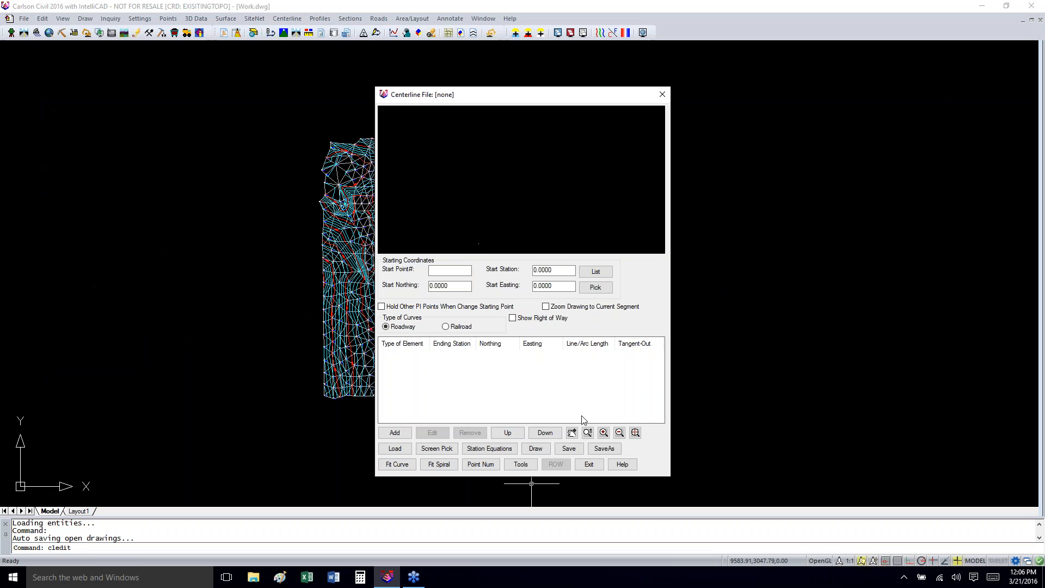
pyautogui.click(589, 464)
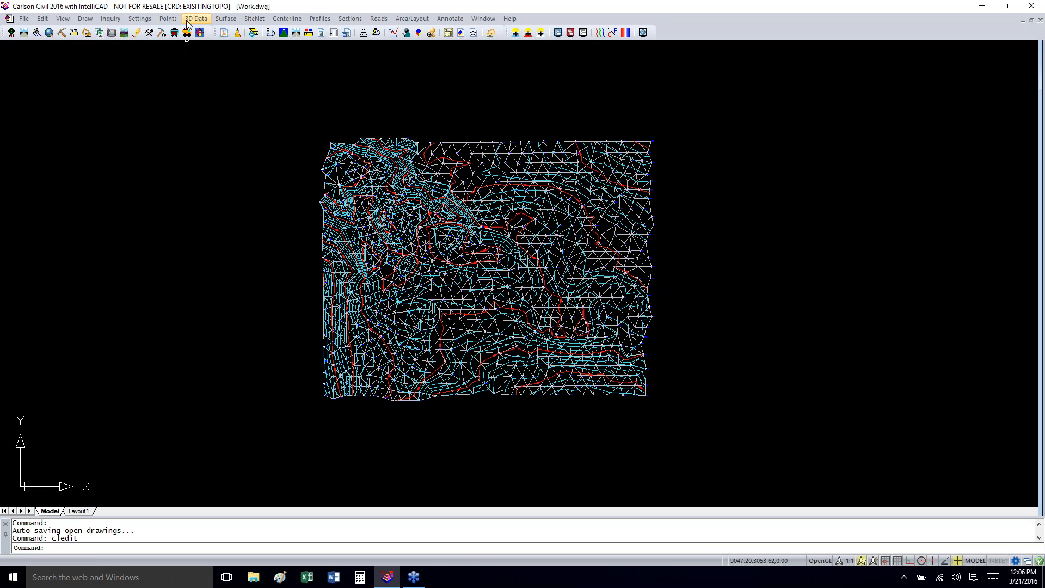
# - Start a 2D polyline at elevation 0.00 on the layer CLMain
pyautogui.click(85, 19)
pyautogui.click(107, 44)
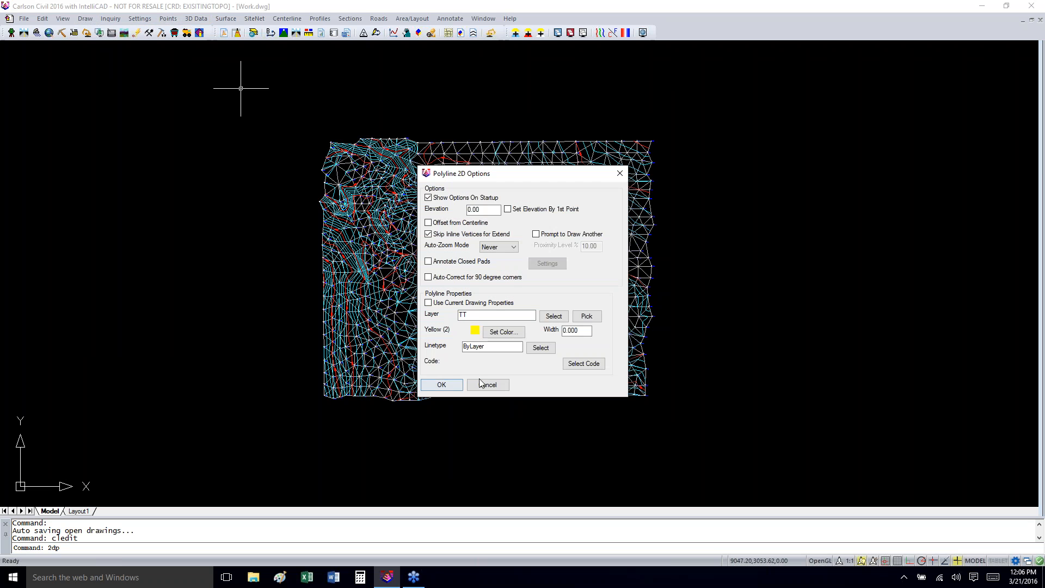
pyautogui.doubleClick(462, 314)
pyautogui.write('CLMain')
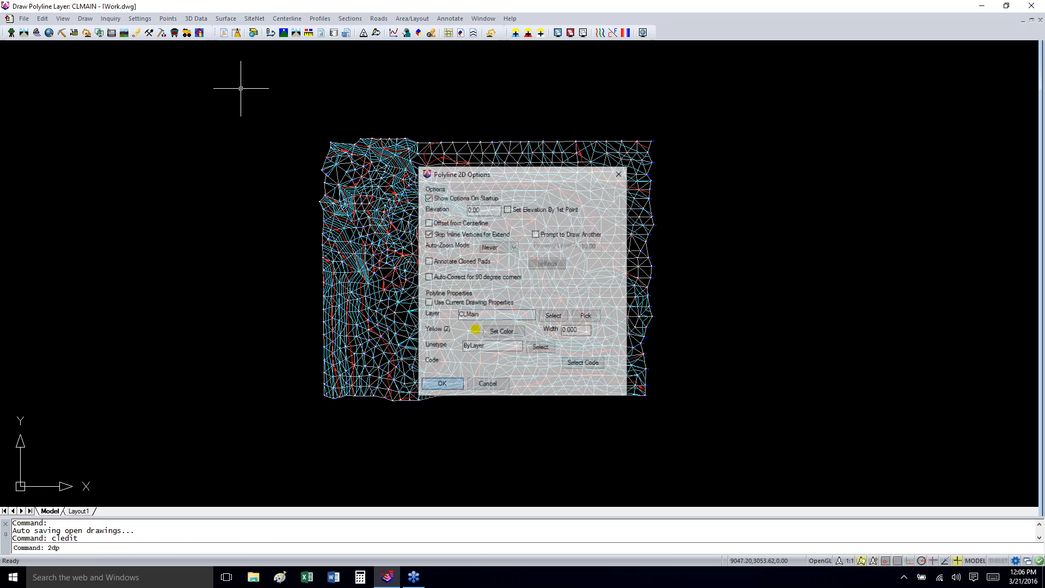
pyautogui.click(442, 385)
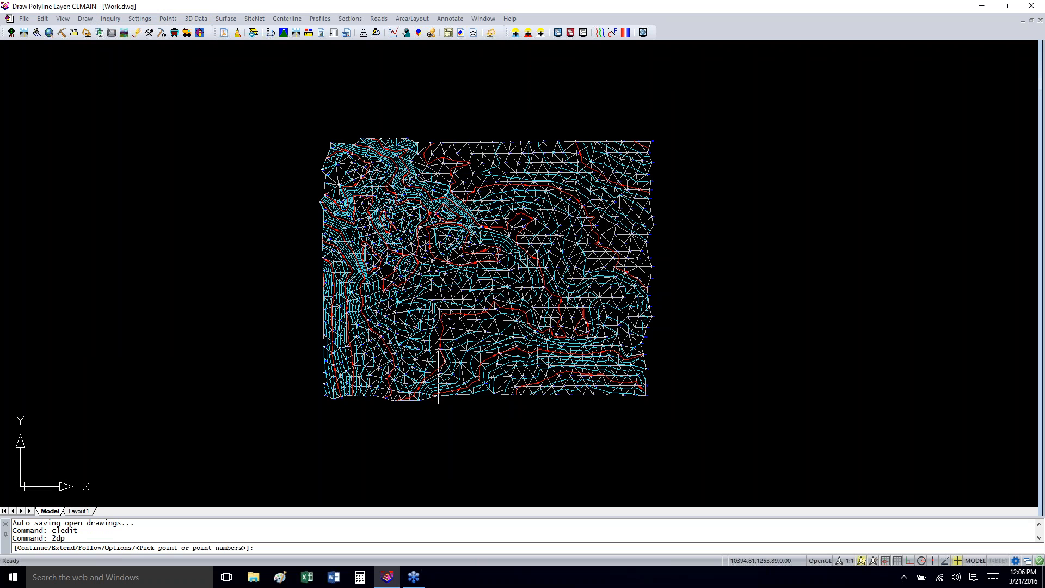
# - Draw a straight centerline segment about 575 long northward from the site's southwest area, and add a tangent arc curving east with a chord of about 612
pyautogui.click(363, 378)
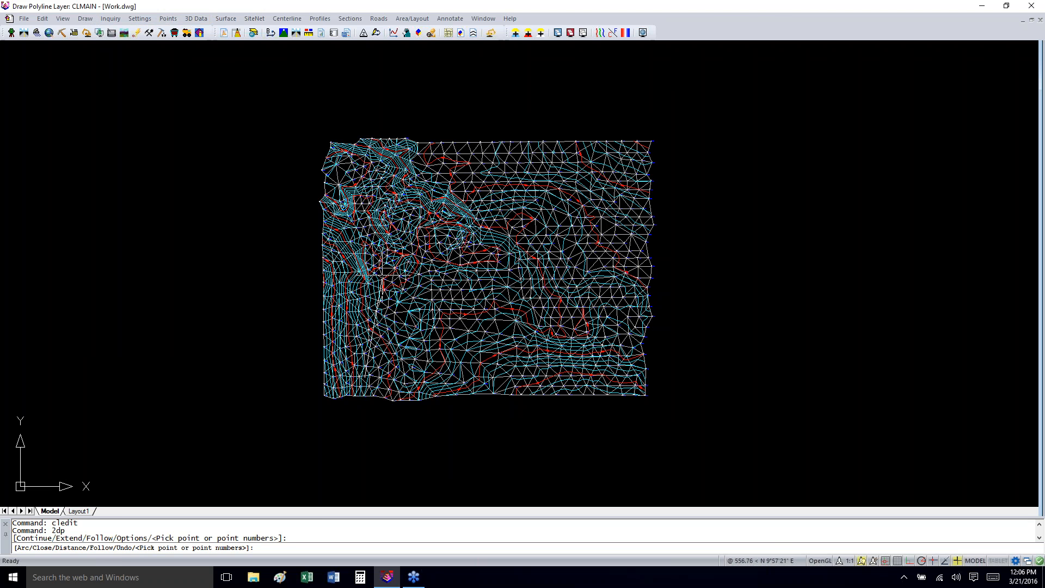
pyautogui.click(383, 279)
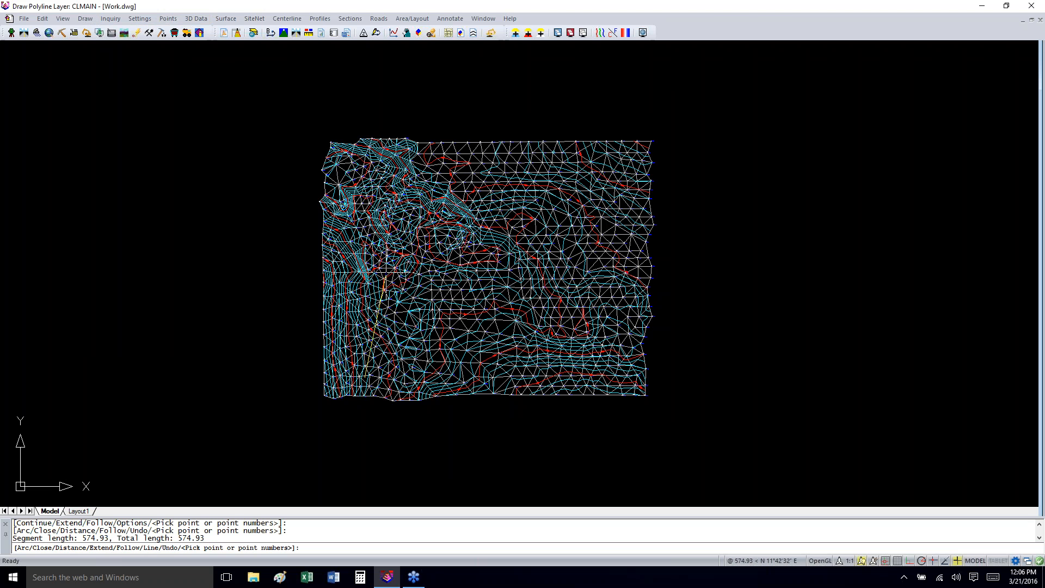
pyautogui.write('a')
pyautogui.press('Return')
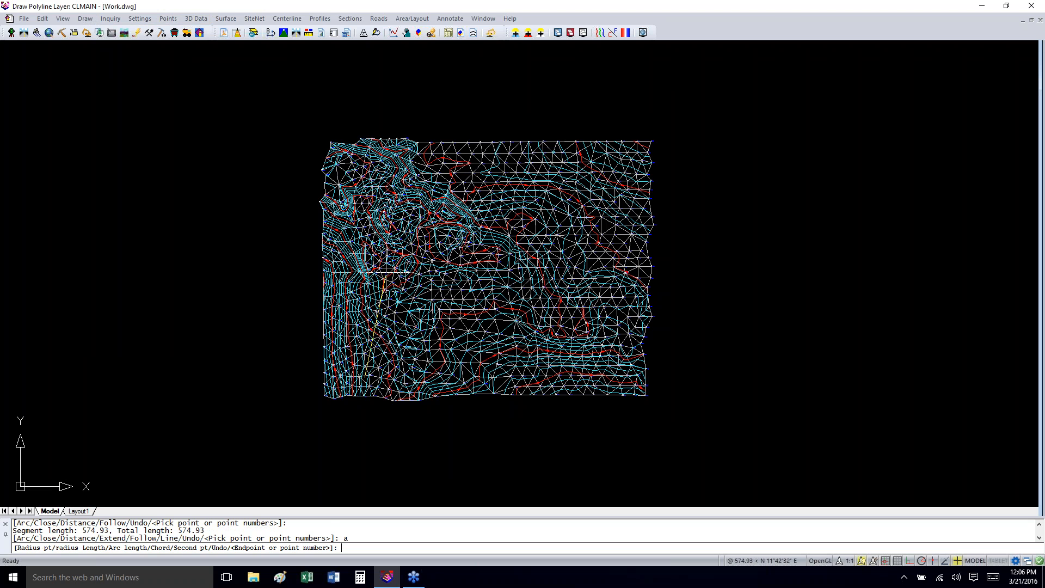
pyautogui.click(484, 210)
# - Continue the centerline polyline with a straight segment about 261 long, tangent to the end of the first arc
pyautogui.write('l')
pyautogui.press('Return')
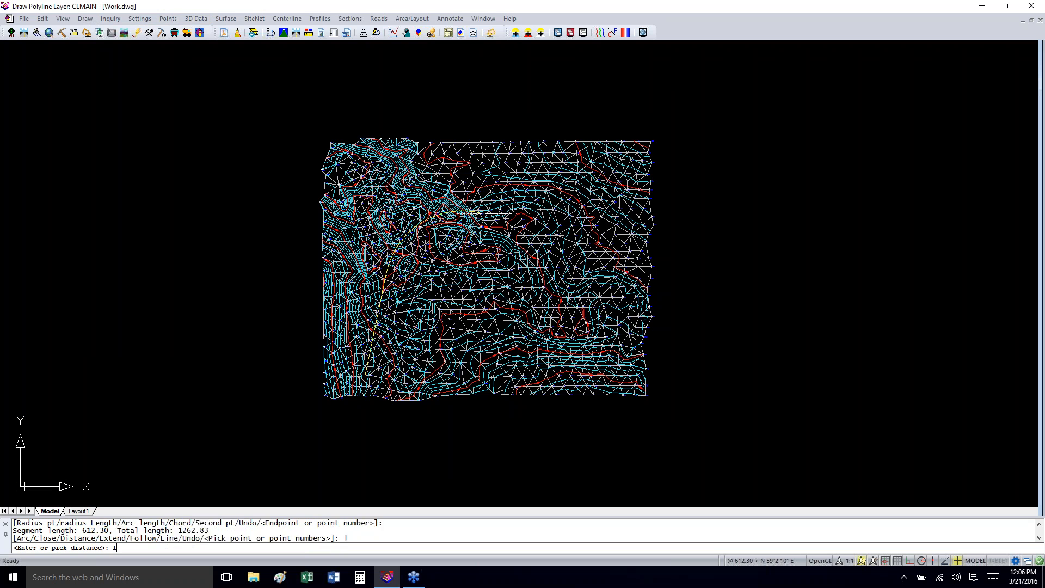
pyautogui.write('l')
pyautogui.press('Return')
pyautogui.click(532, 219)
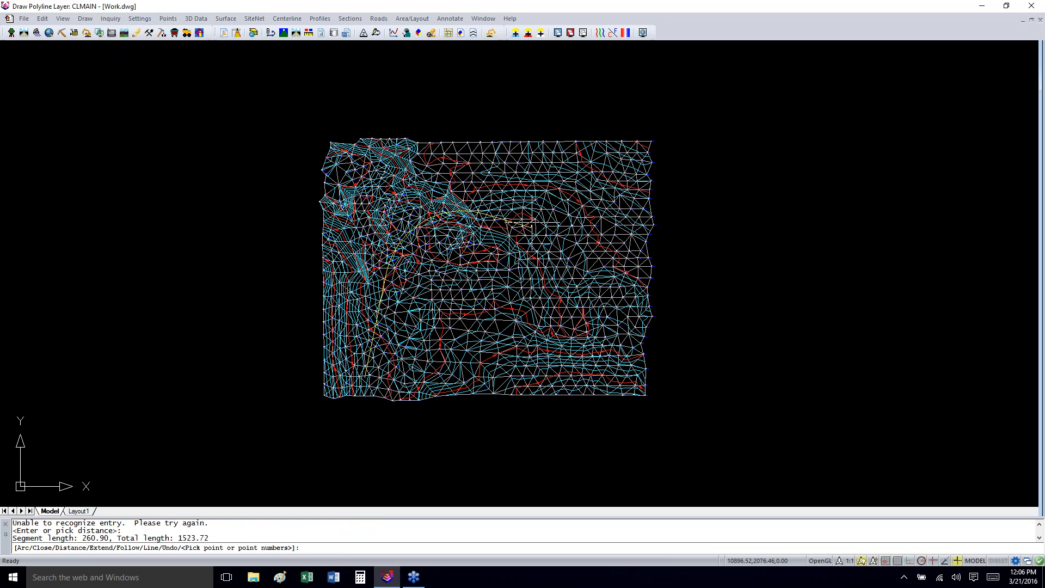
# - Add a final arc with a chord of about 519 curving toward the site's northeast corner, and finish the centerline polyline
pyautogui.write('a')
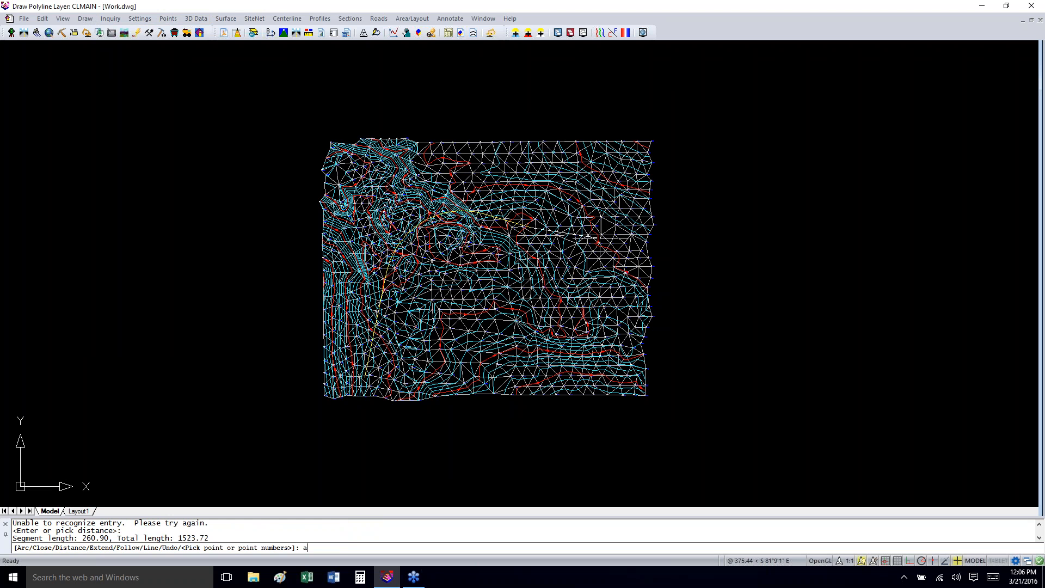
pyautogui.press('Return')
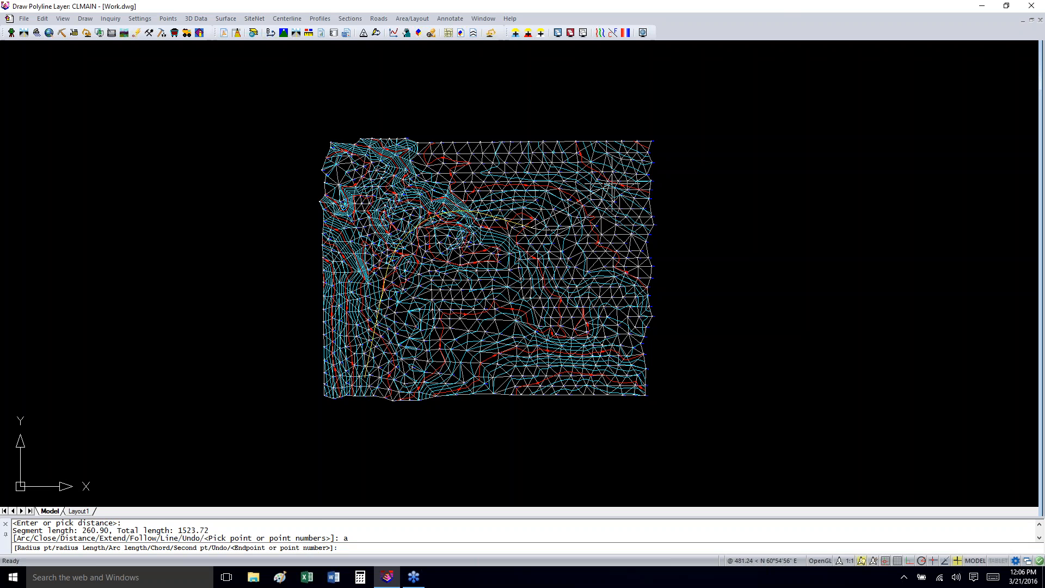
pyautogui.click(616, 178)
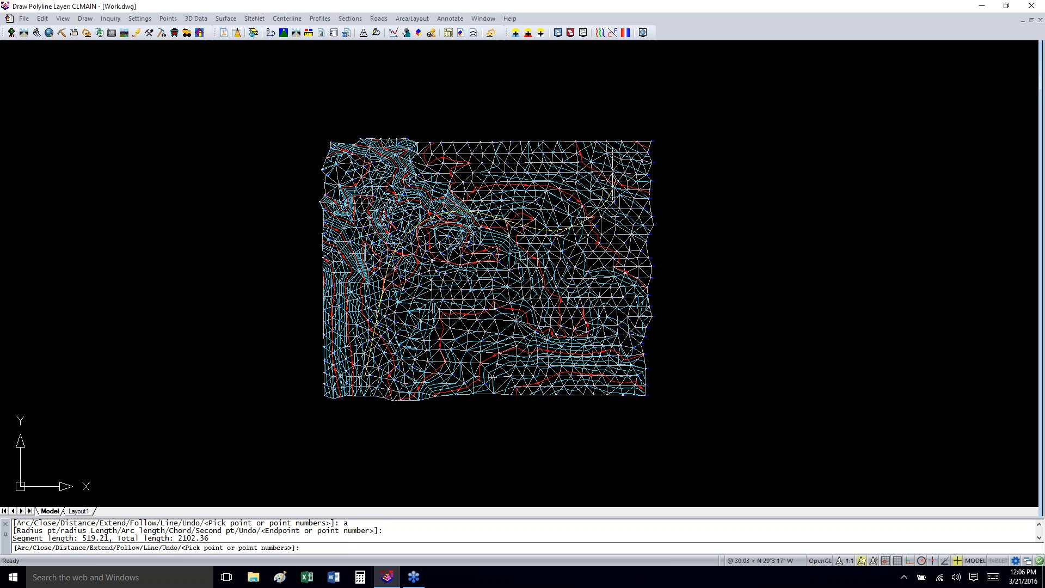
pyautogui.press('Return')
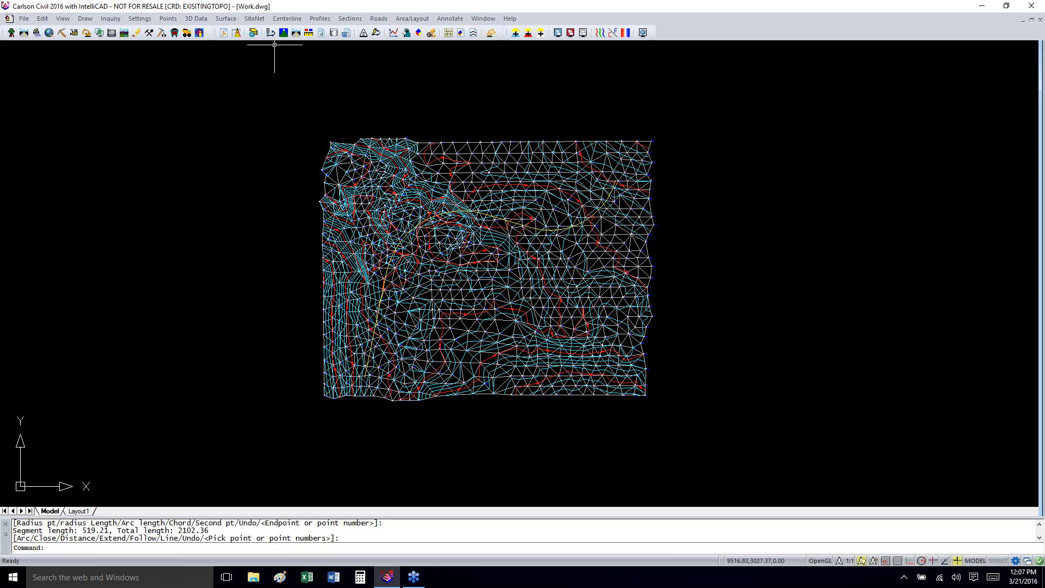
# - Set up Station Polyline/Centerline with odd stations located in addition to even ones, keeping the existing label setup and 100.000 station distance
pyautogui.click(289, 20)
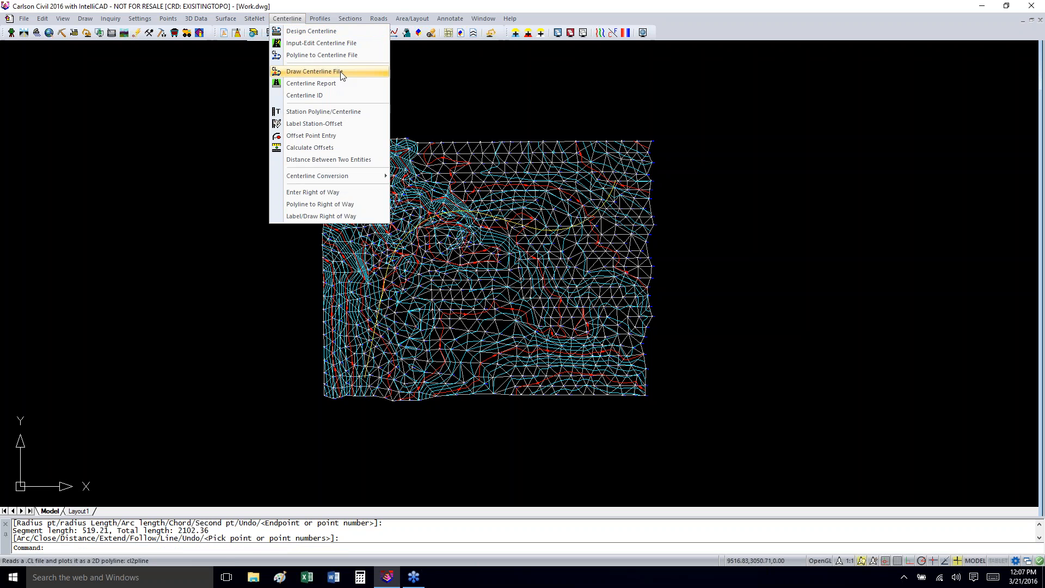
pyautogui.click(350, 112)
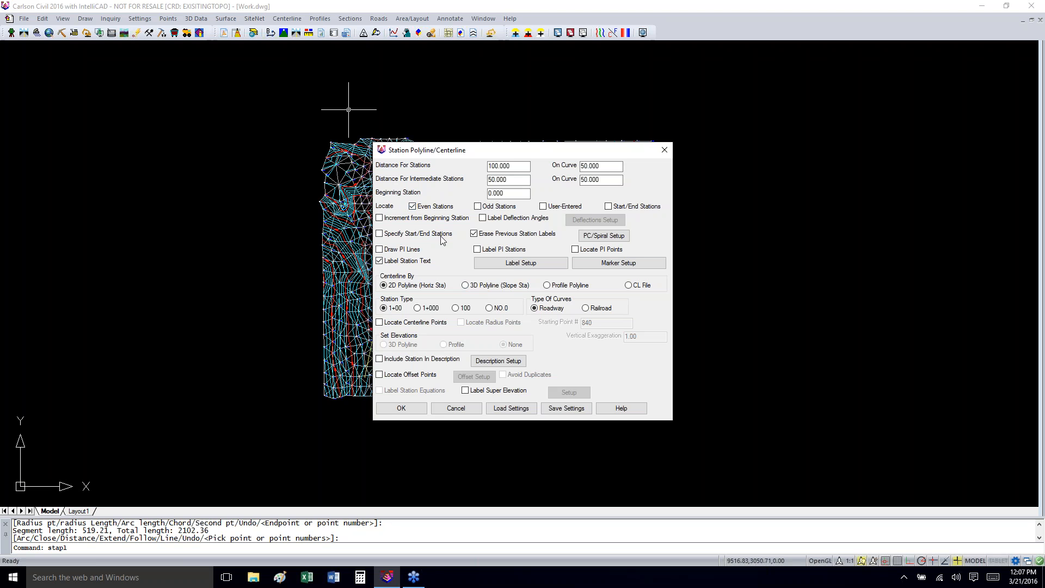
pyautogui.click(478, 207)
pyautogui.click(512, 263)
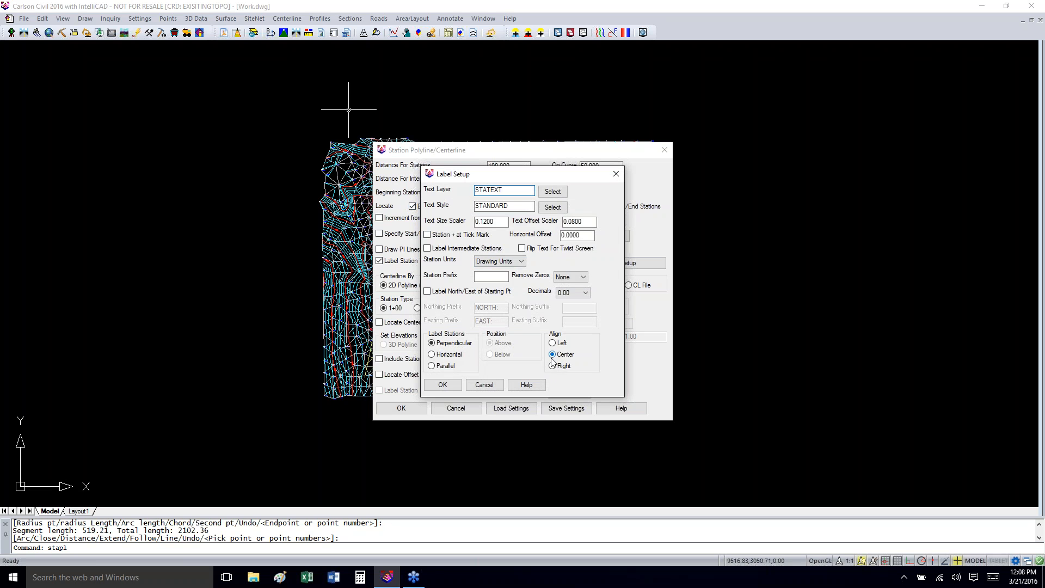
pyautogui.click(448, 386)
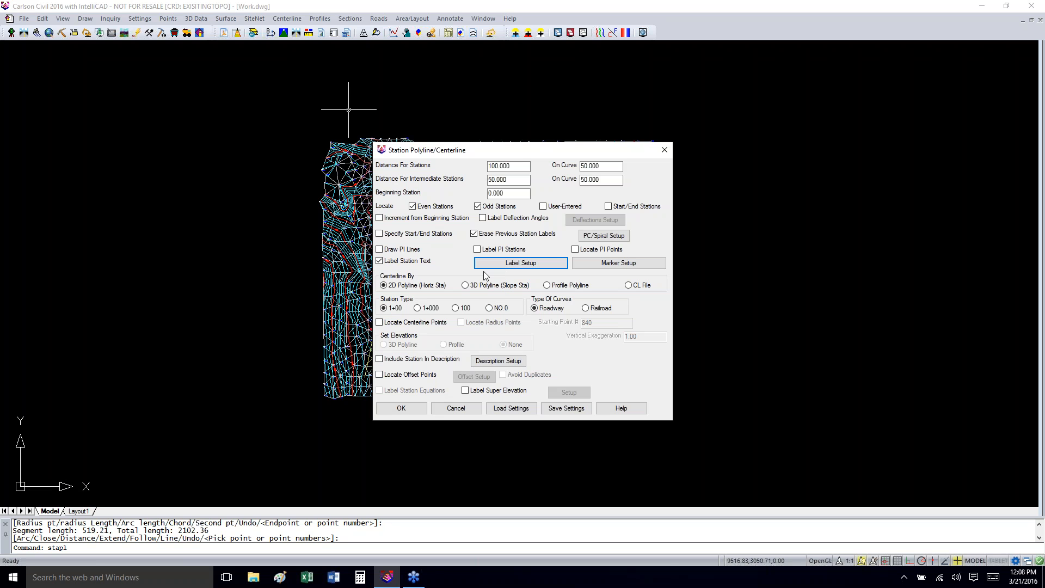
pyautogui.click(401, 409)
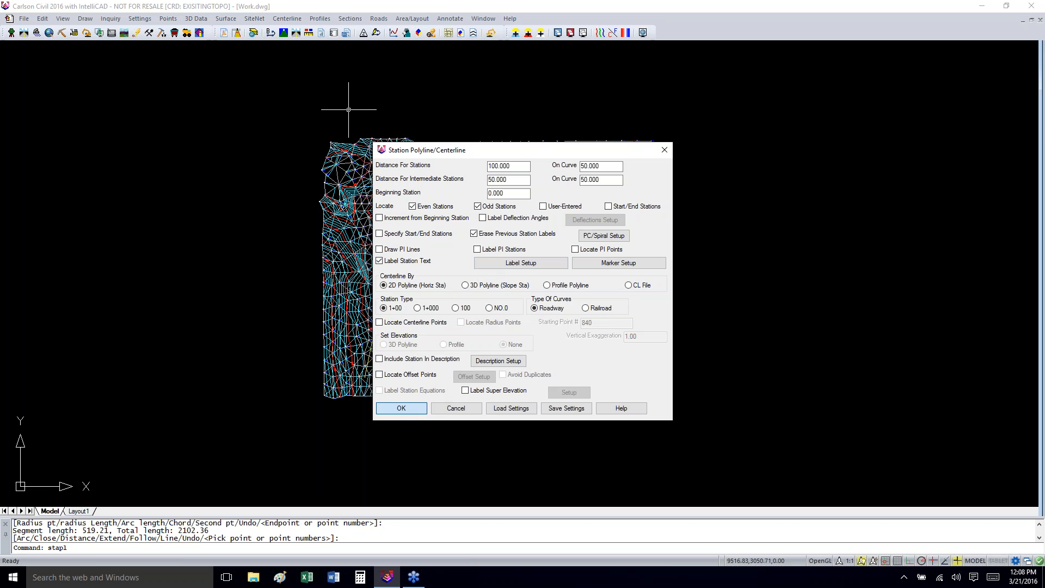
# - Station the CLMain polyline from its southern starting end and check the station and curve labels along the alignment
pyautogui.scroll(5, 494, 352)
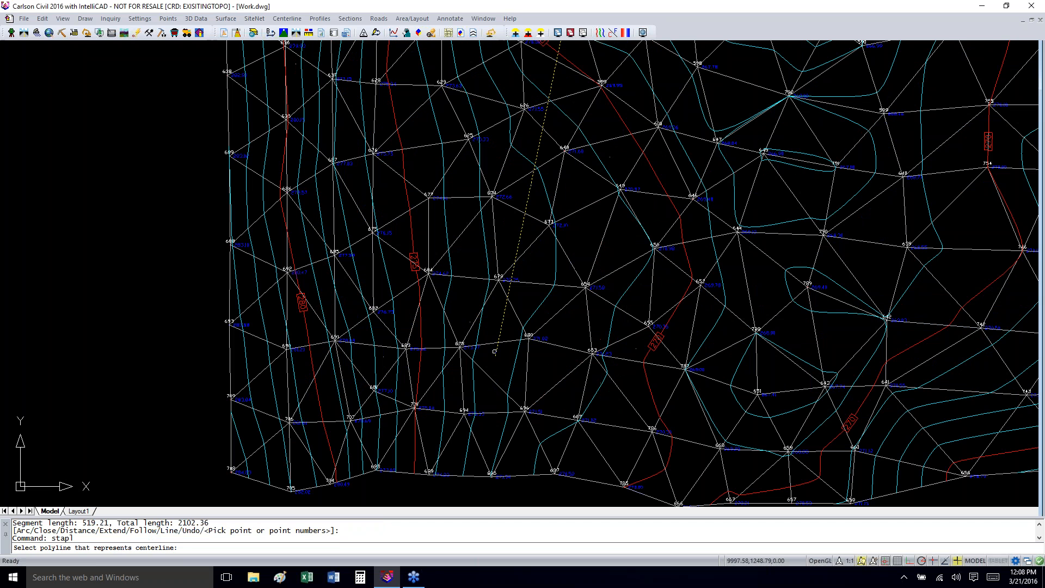
pyautogui.click(496, 354)
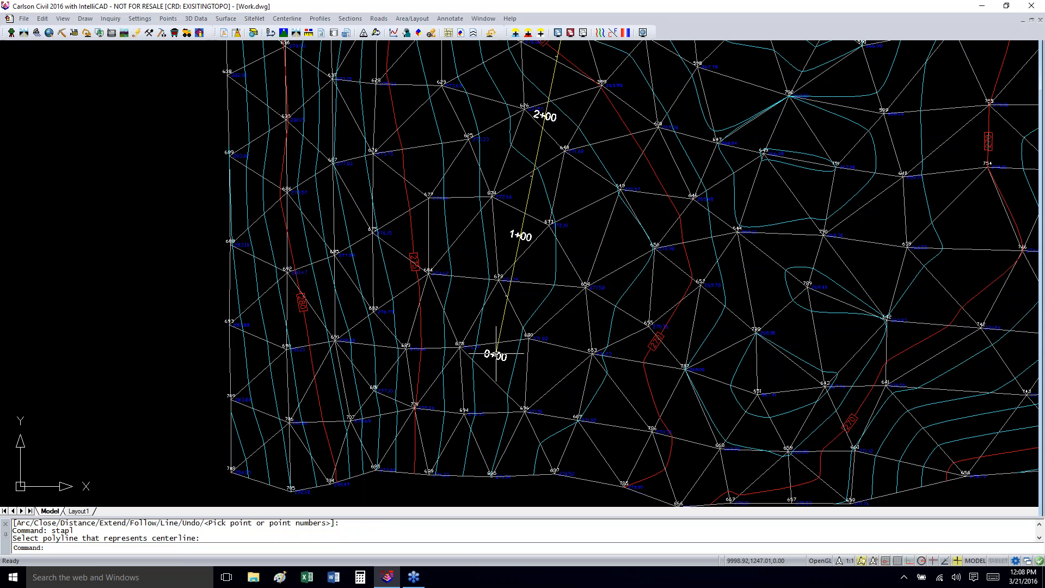
pyautogui.scroll(-5, 429, 393)
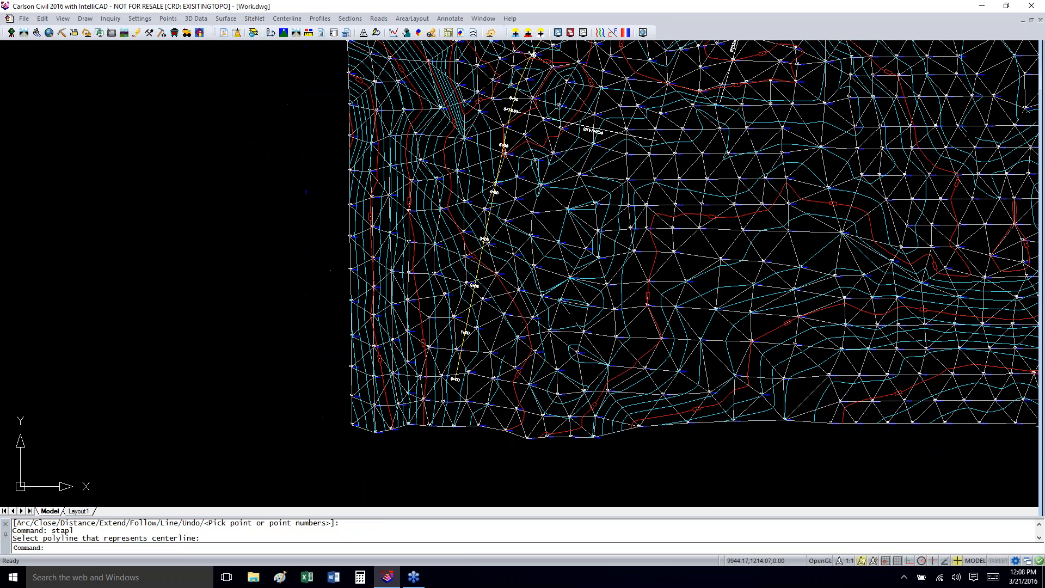
pyautogui.scroll(-1, 428, 393)
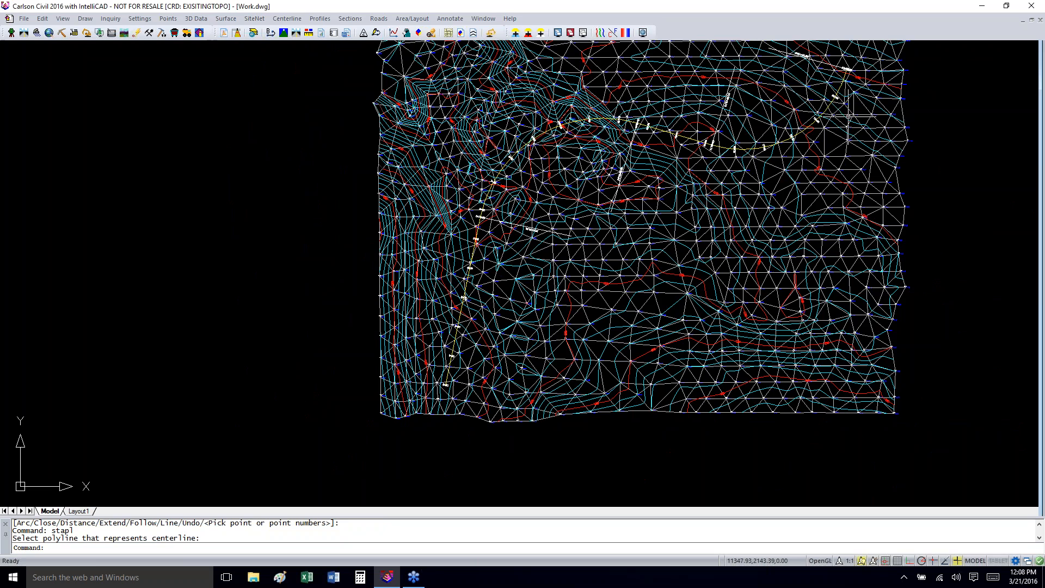
pyautogui.moveTo(850, 123); pyautogui.dragTo(852, 136, button='middle')
pyautogui.scroll(6, 725, 201)
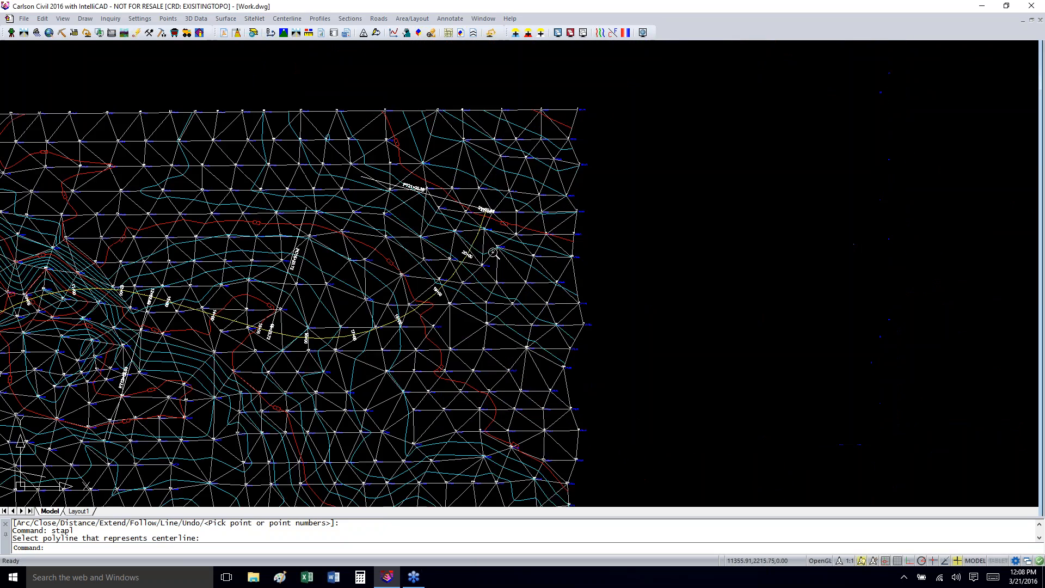
pyautogui.scroll(-4, 484, 257)
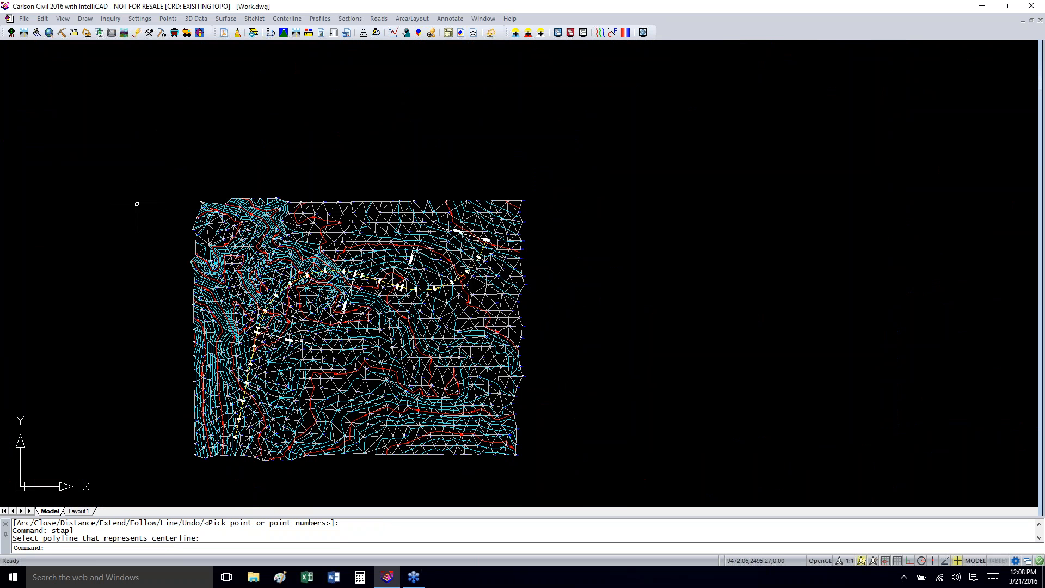
pyautogui.click(289, 20)
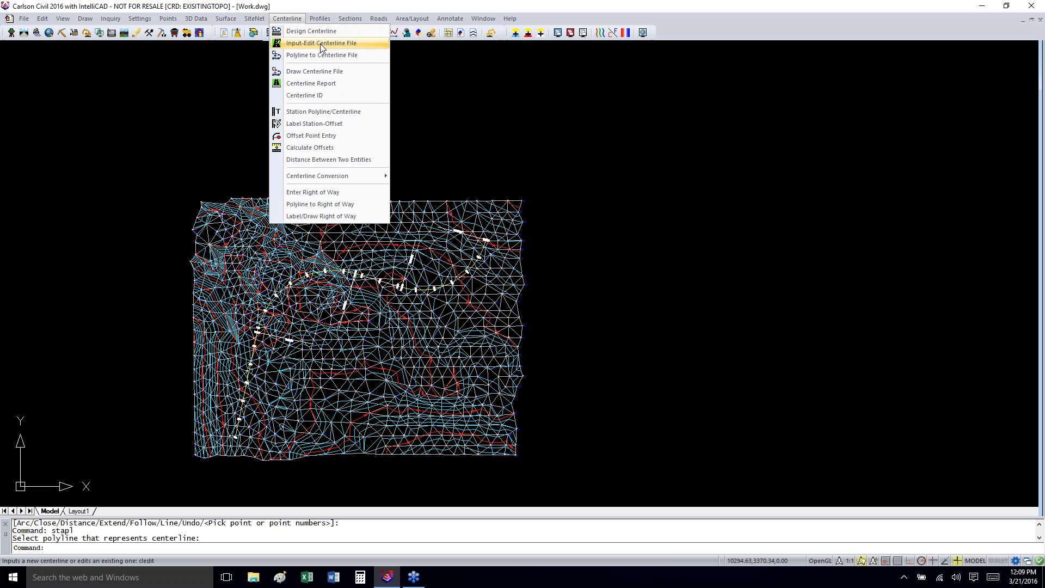
pyautogui.click(261, 54)
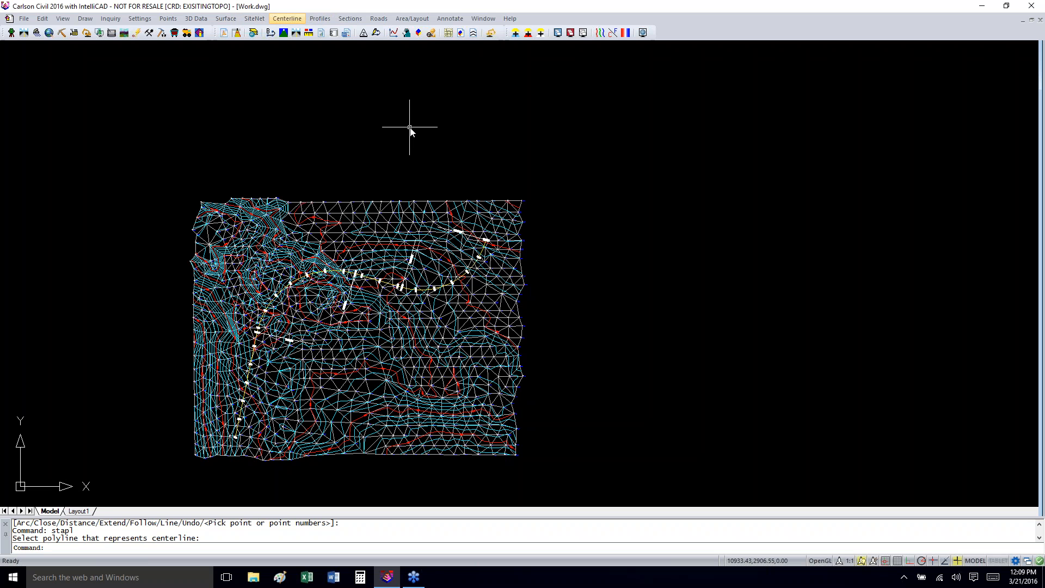
# - Freeze the layers of the triangulation, contours and survey points by selecting entities in an area southeast of the centerline
pyautogui.click(67, 19)
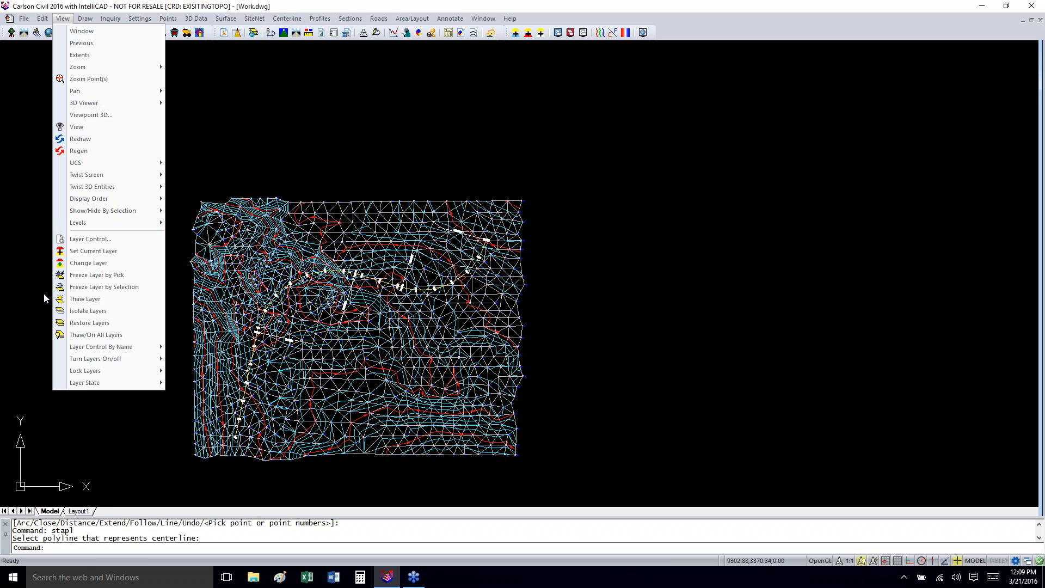
pyautogui.click(85, 288)
pyautogui.scroll(4, 332, 288)
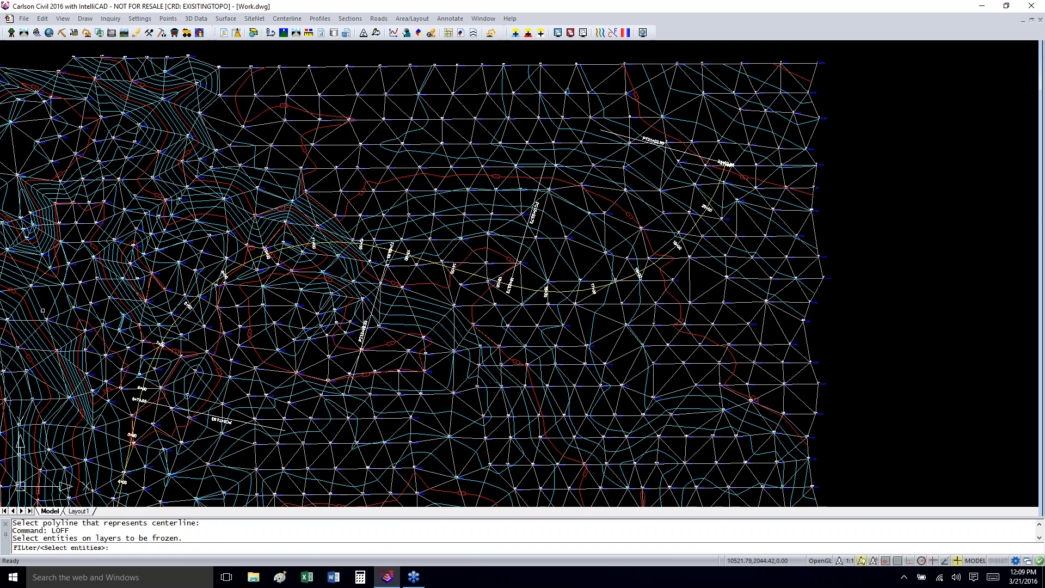
pyautogui.scroll(2, 351, 284)
pyautogui.click(909, 333)
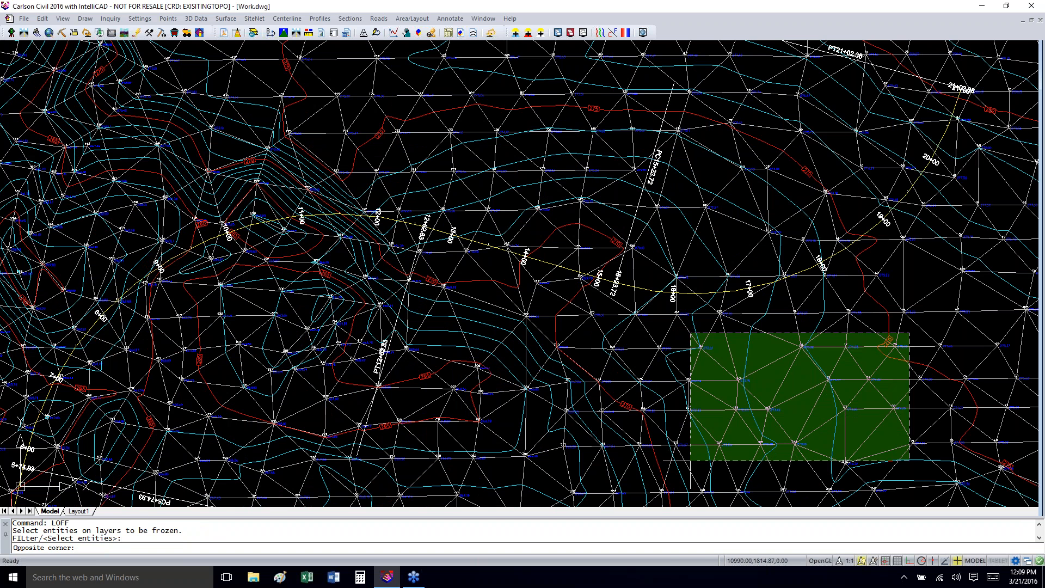
pyautogui.click(692, 465)
pyautogui.press('Return')
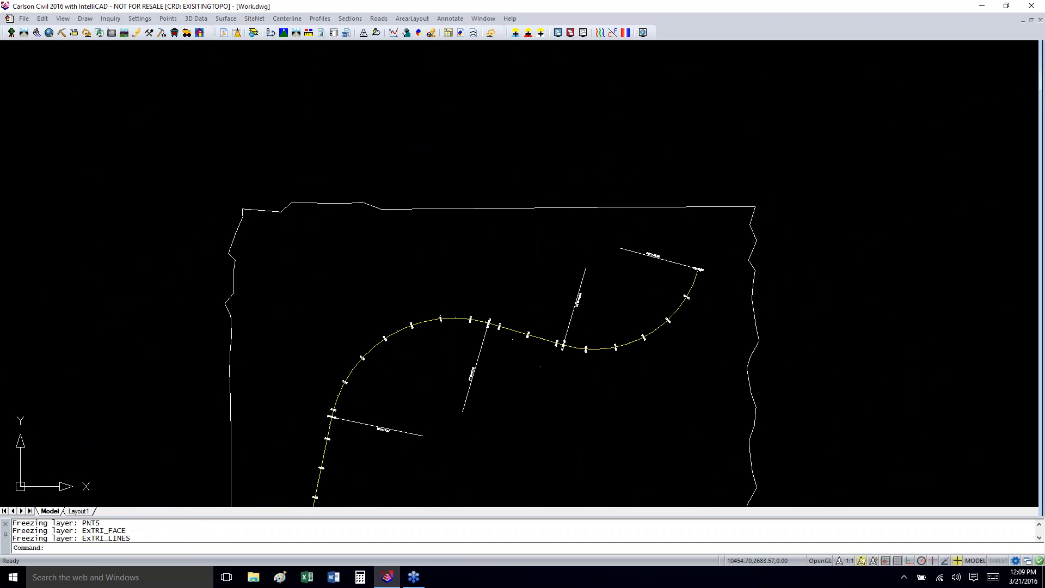
pyautogui.moveTo(434, 156); pyautogui.dragTo(443, 137, button='middle')
pyautogui.scroll(-4, 444, 111)
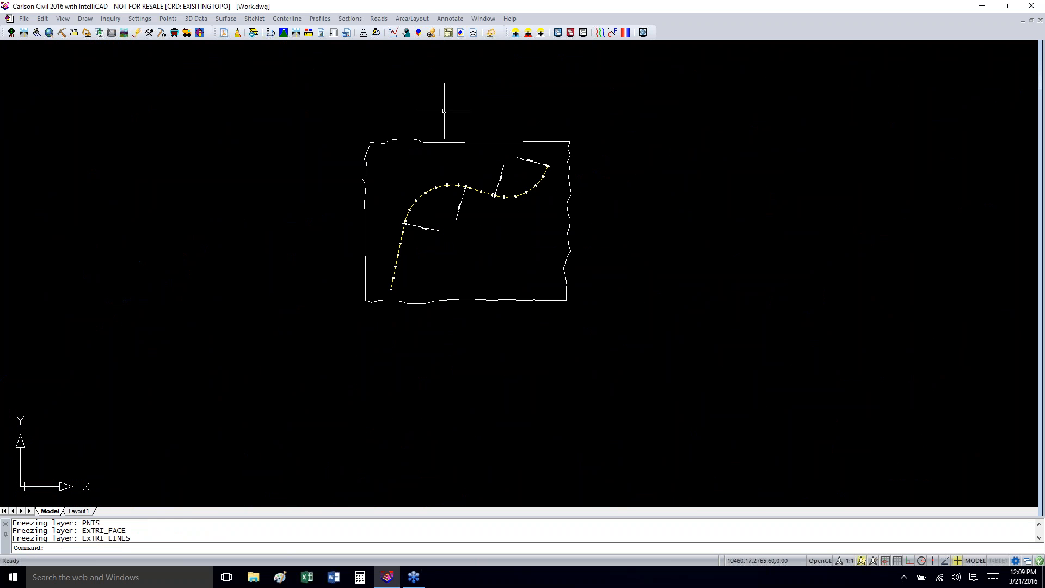
pyautogui.scroll(2, 445, 110)
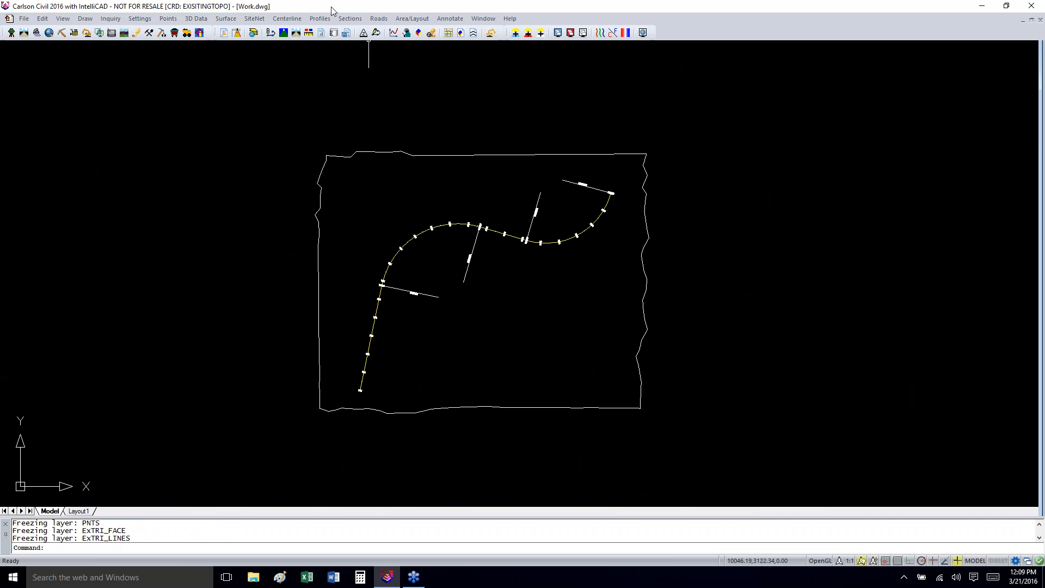
# - Start Road Network and set Existing.tin as the existing surface in its settings
pyautogui.click(378, 20)
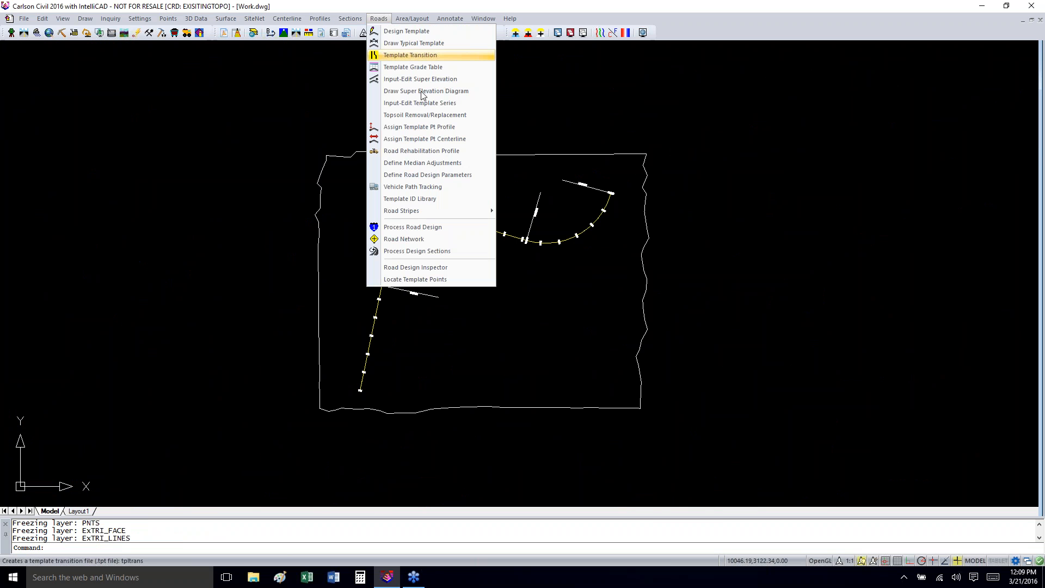
pyautogui.click(420, 243)
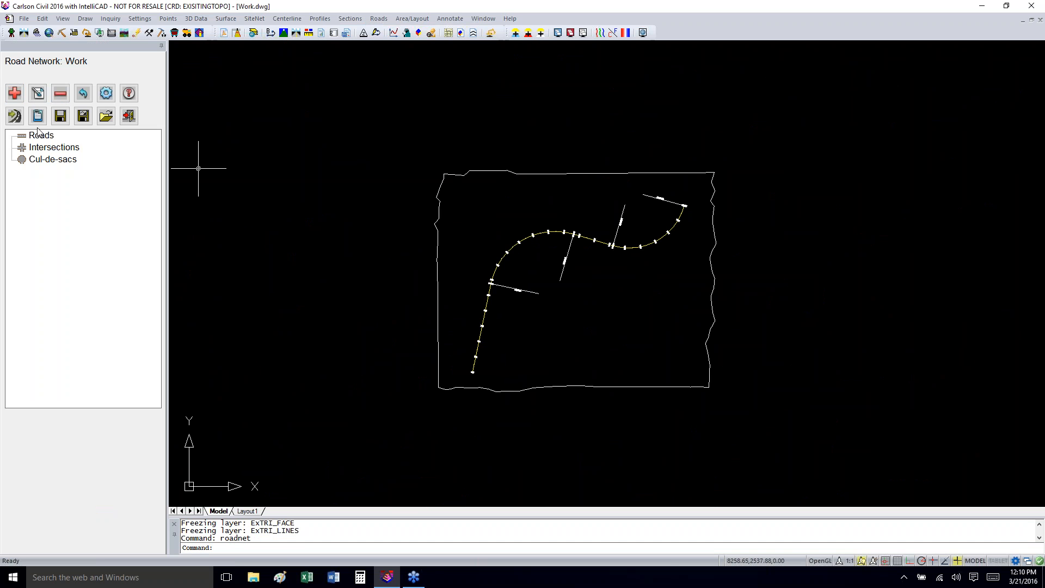
pyautogui.click(107, 93)
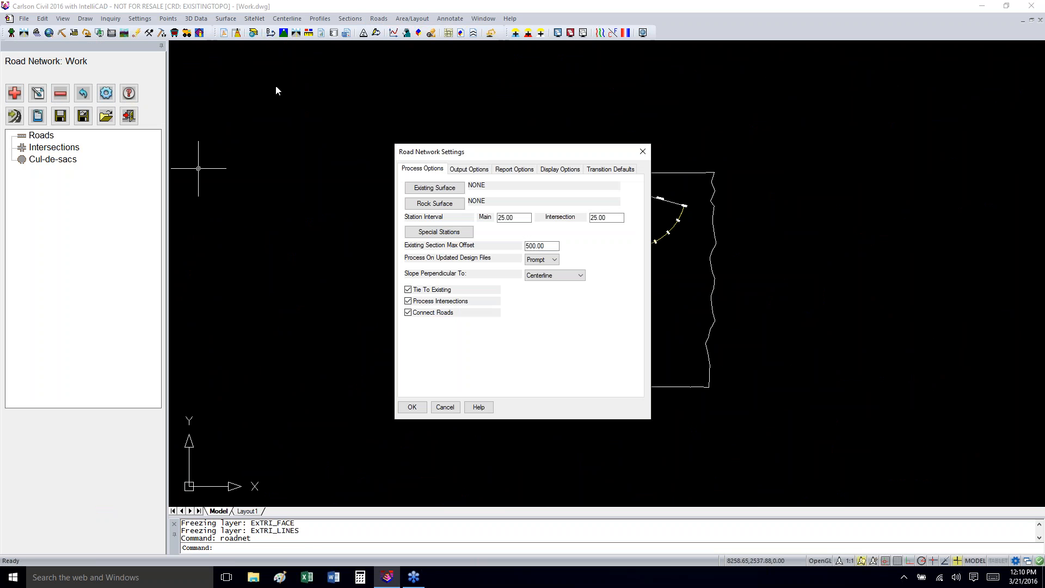
pyautogui.click(433, 188)
pyautogui.click(613, 223)
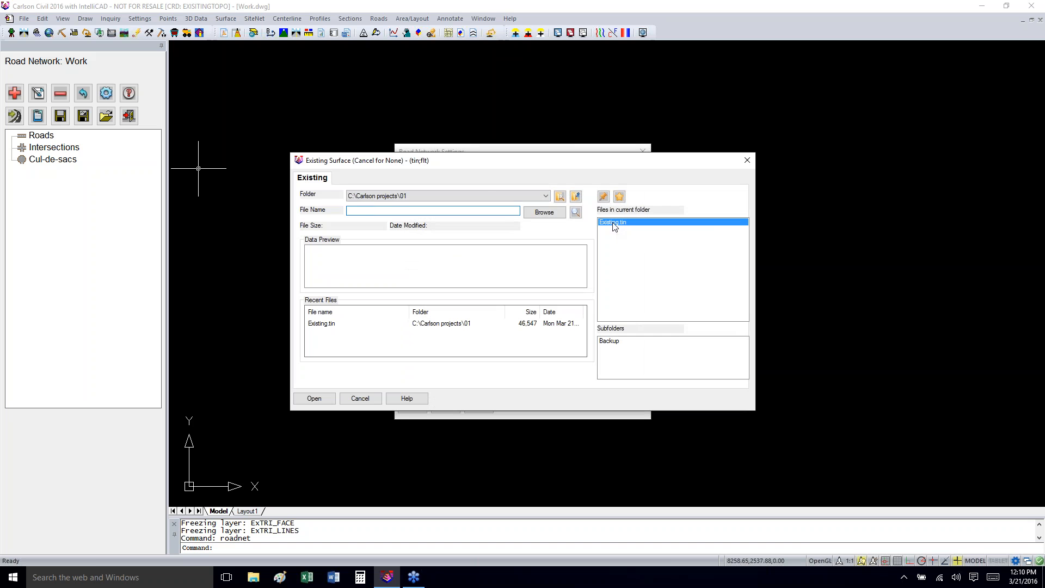
pyautogui.click(322, 399)
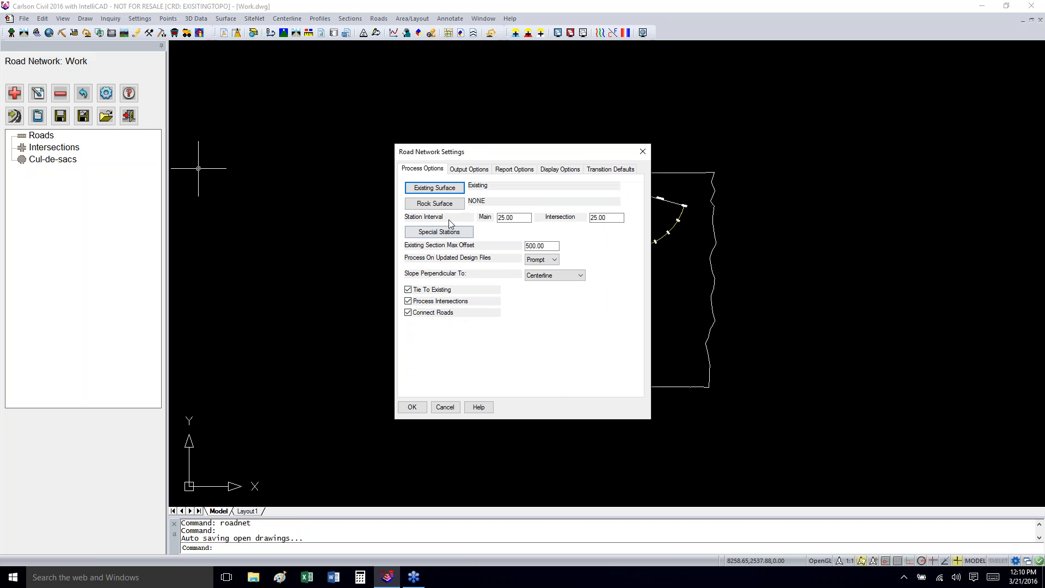
# - Set the contour interval to 1 in the road network's Triangulate and Contour output setup
pyautogui.click(466, 171)
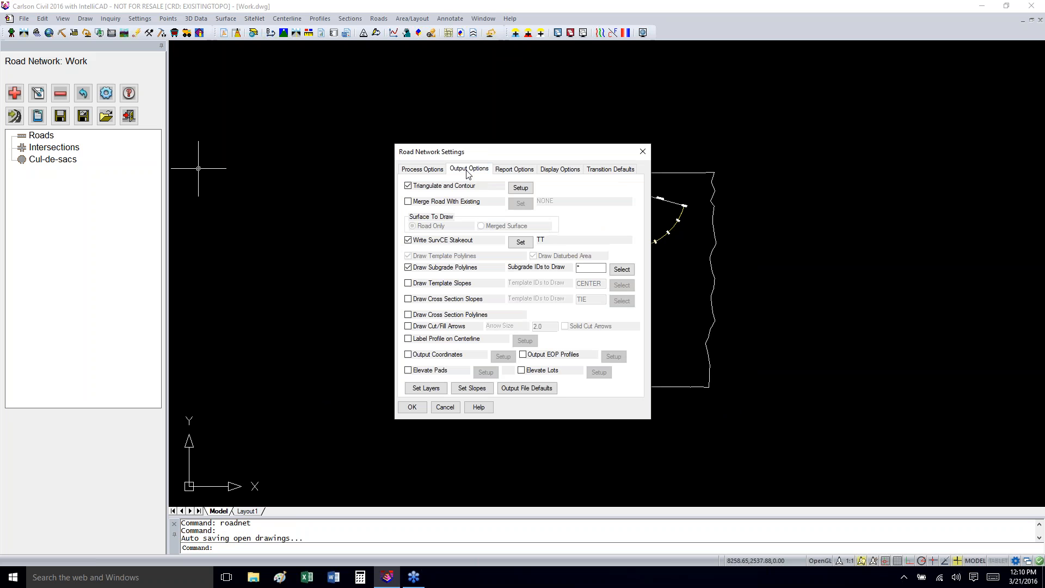
pyautogui.click(520, 188)
pyautogui.click(411, 142)
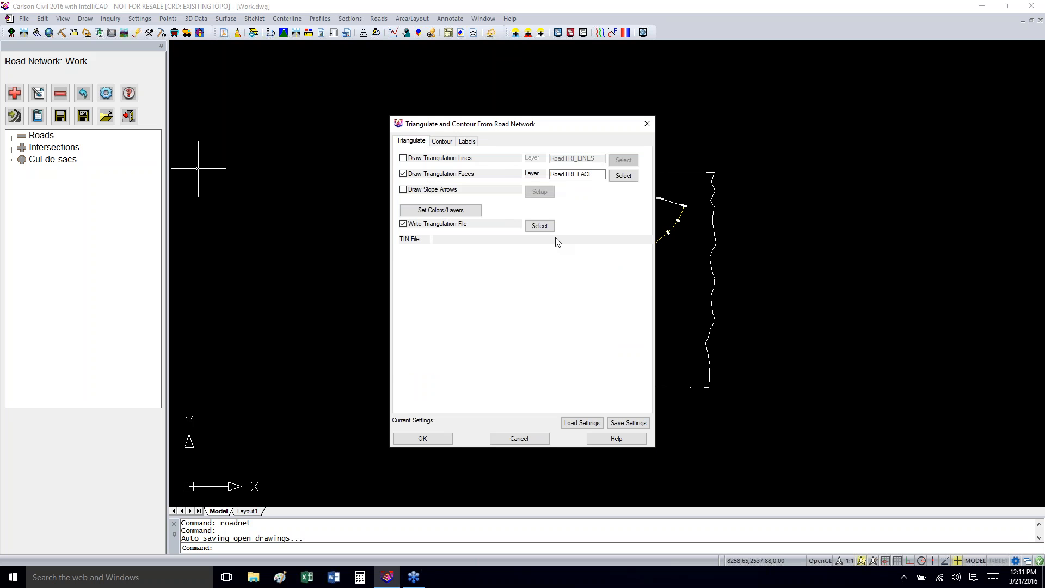
pyautogui.click(450, 146)
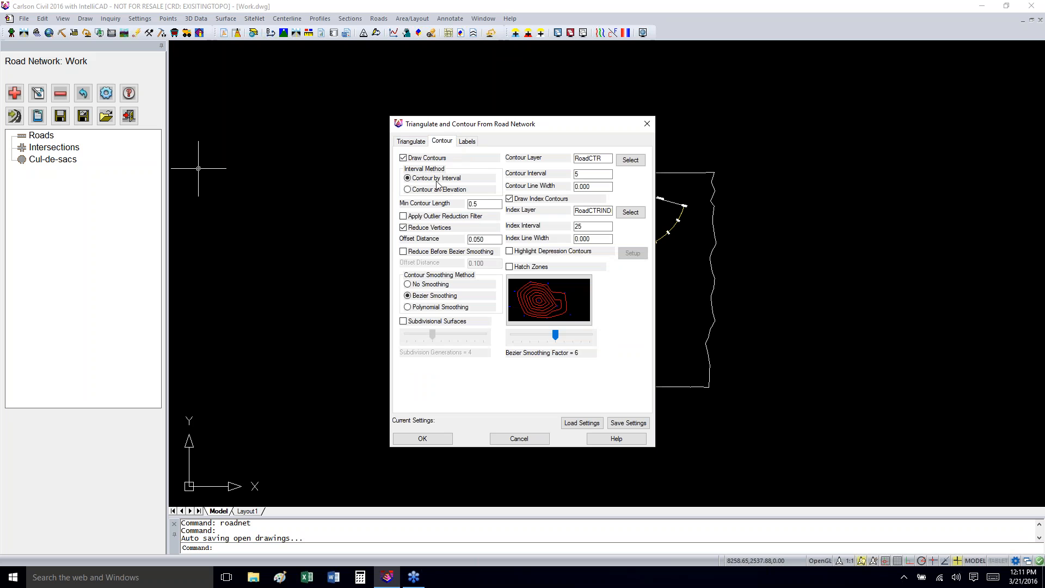
pyautogui.doubleClick(577, 174)
pyautogui.write('1')
# - Turn on contour labels for the road surface with a distance interval of 200
pyautogui.click(468, 143)
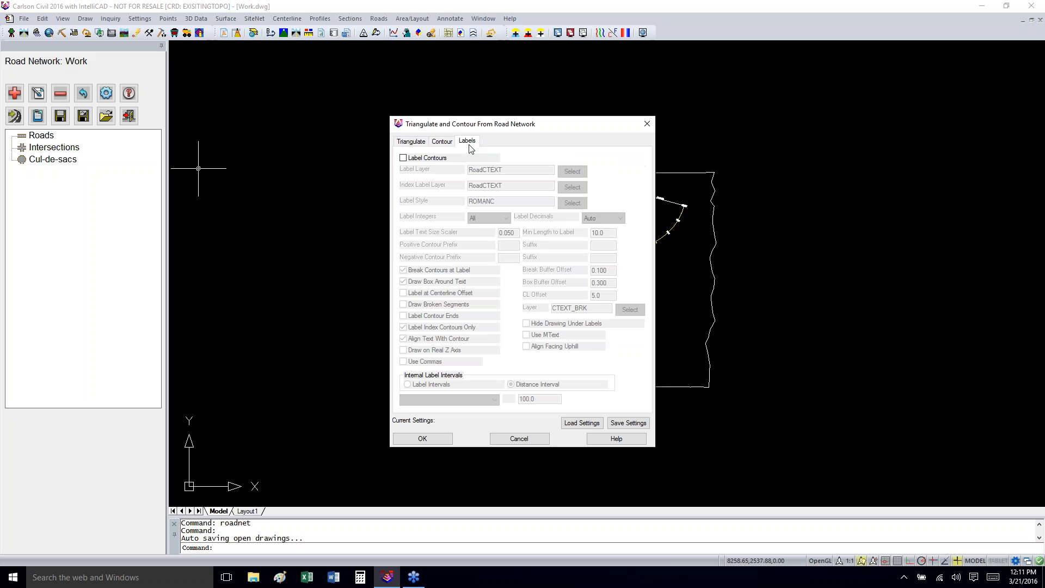
pyautogui.click(403, 157)
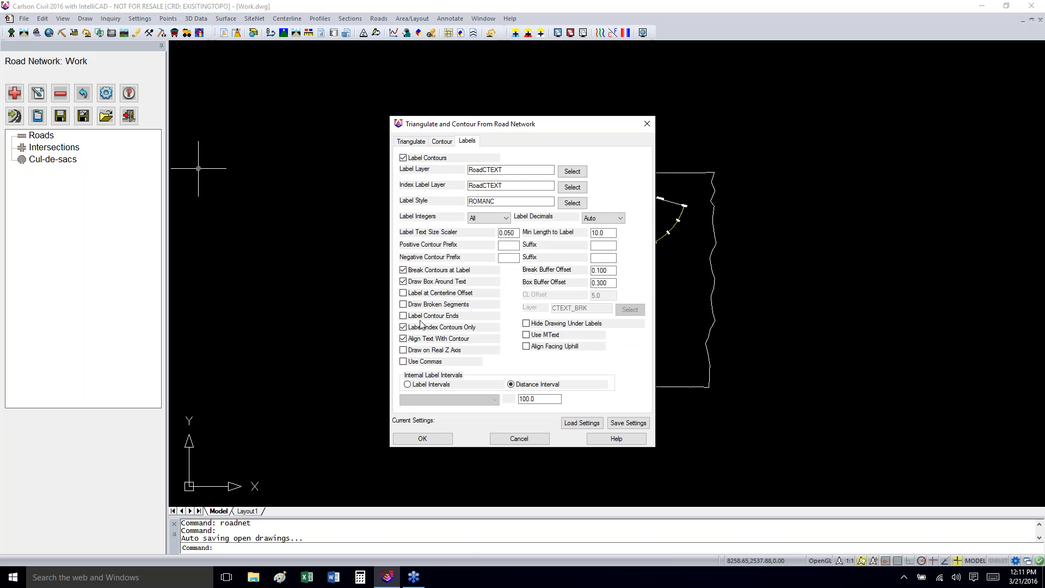
pyautogui.doubleClick(536, 400)
pyautogui.write('200')
pyautogui.click(406, 385)
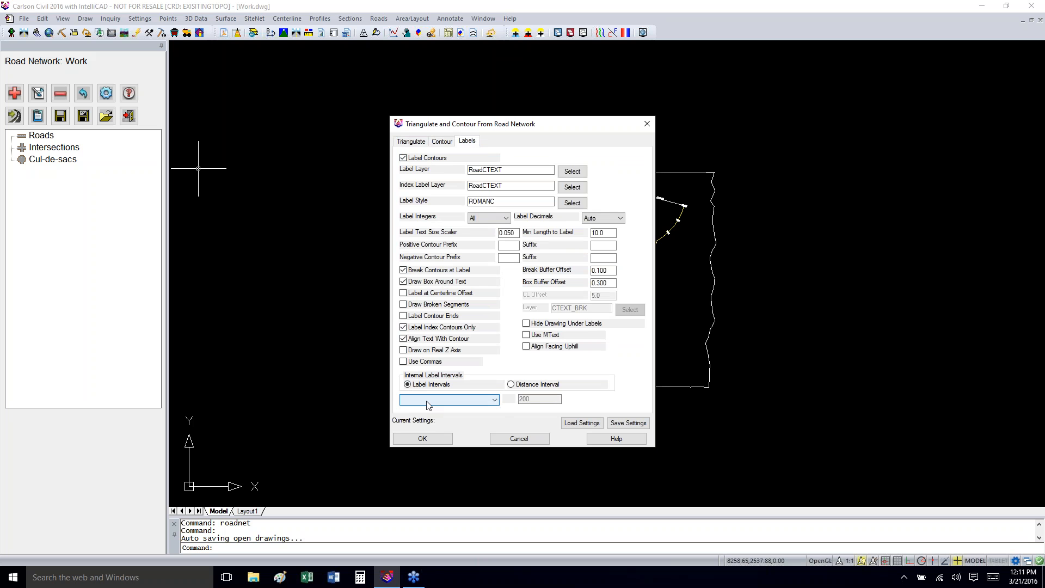
pyautogui.click(511, 386)
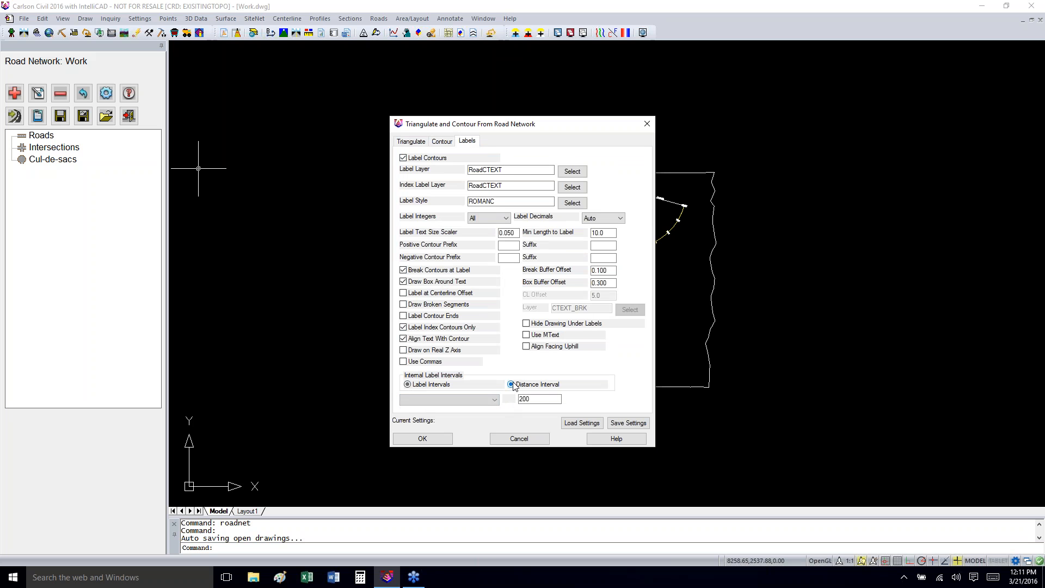
pyautogui.click(424, 439)
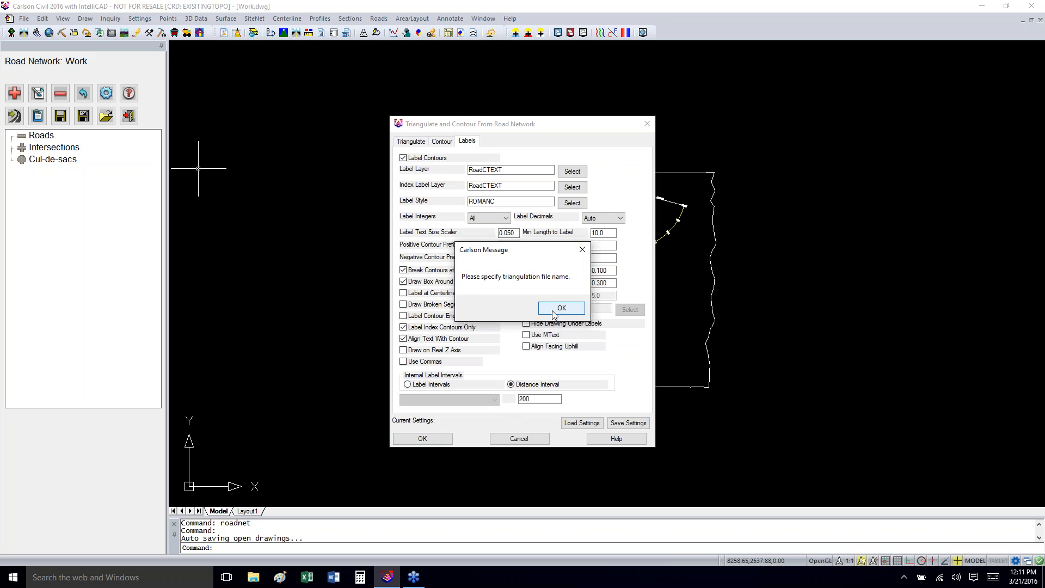
pyautogui.click(552, 315)
# - Name the triangulation file to write RoadFG and accept the Triangulate and Contour setup
pyautogui.click(415, 141)
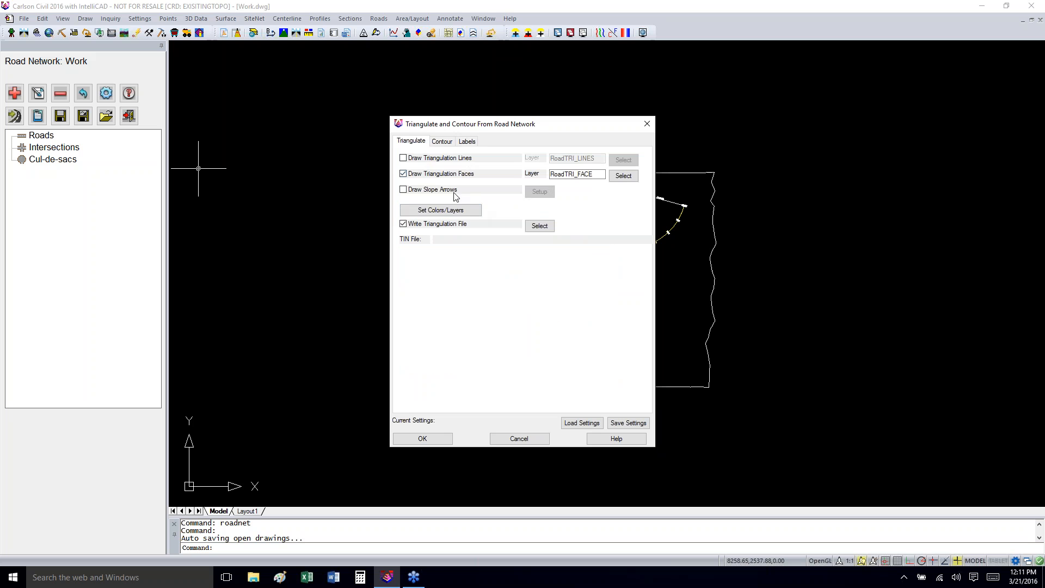
pyautogui.click(542, 227)
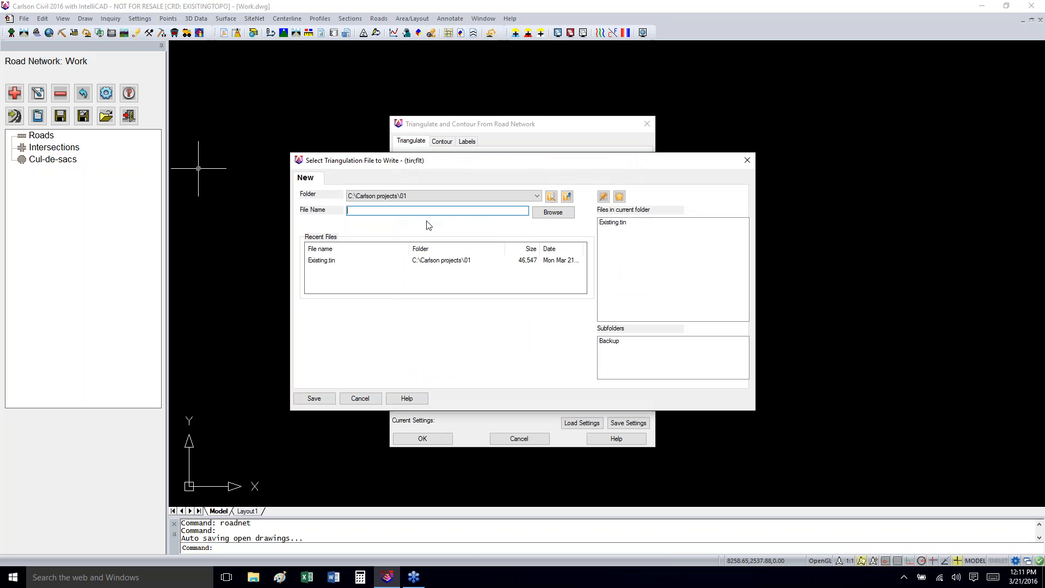
pyautogui.write('RoadFG')
pyautogui.click(314, 399)
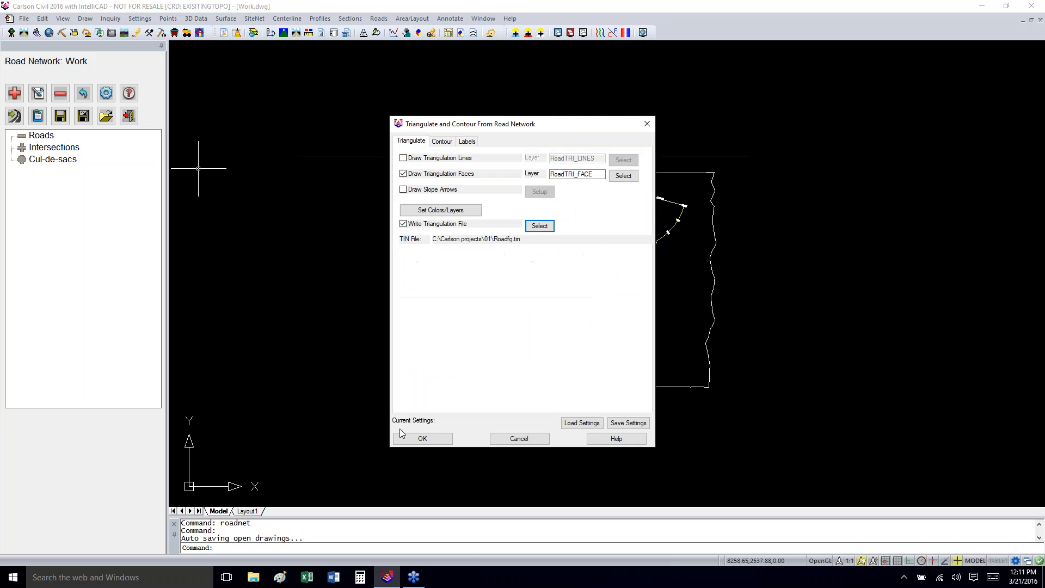
pyautogui.click(417, 435)
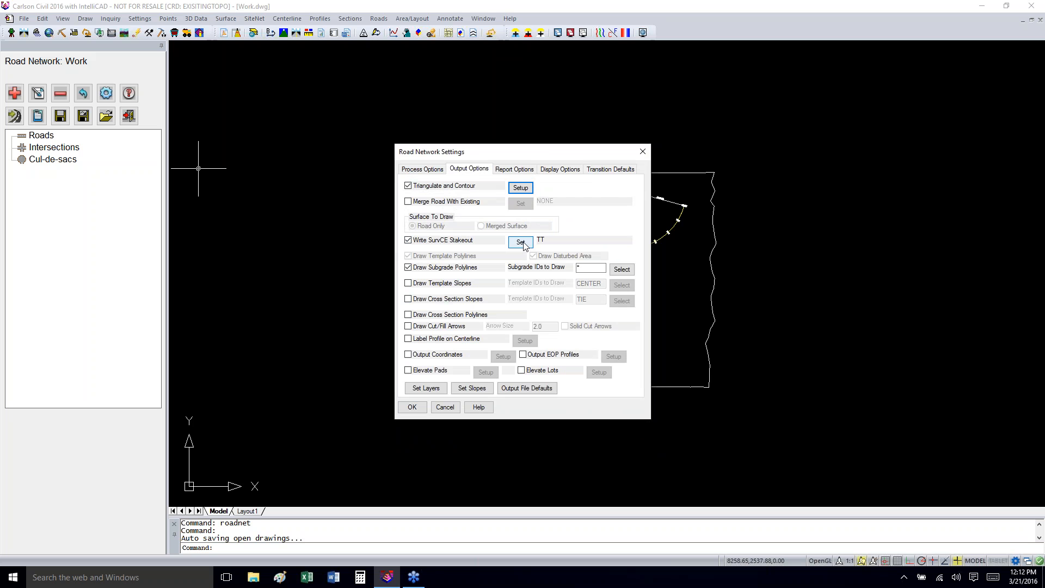
# - Set the SurvCE stakeout output file to RoadFG
pyautogui.click(521, 243)
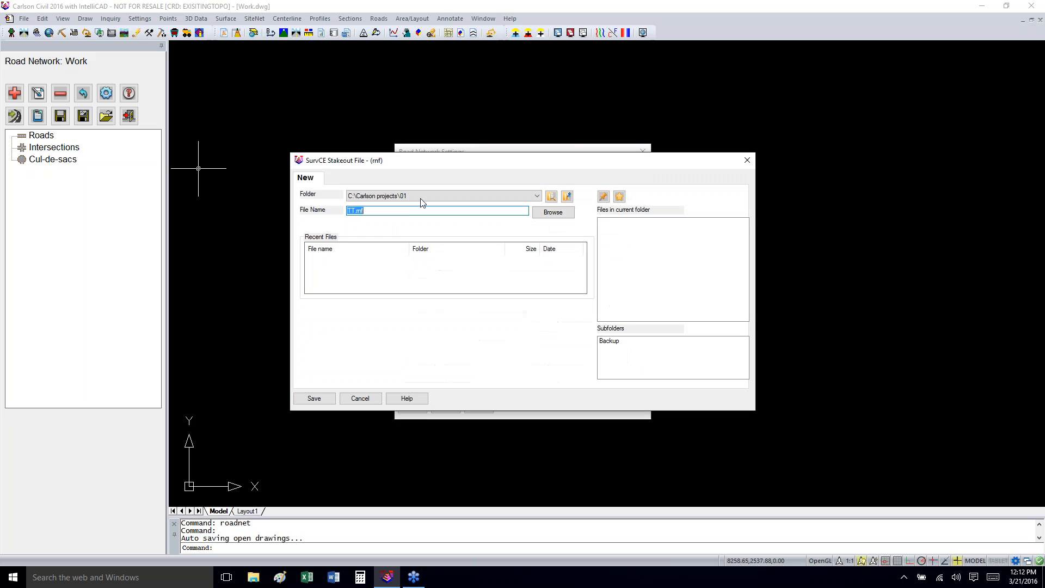
pyautogui.write('RoadFG')
pyautogui.click(315, 398)
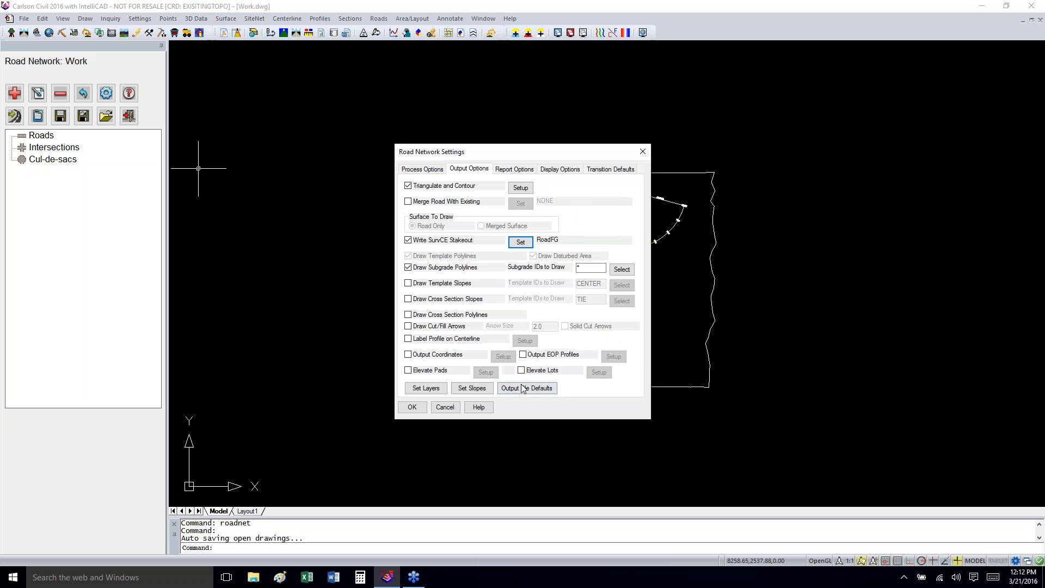
# - Review the report, display and transition default options, and accept the Road Network settings
pyautogui.click(527, 172)
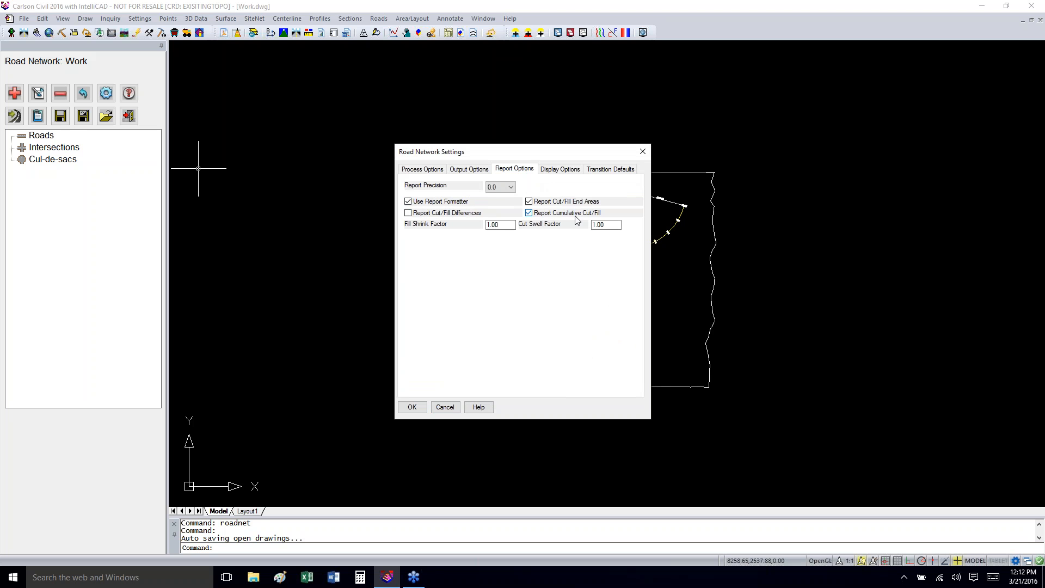
pyautogui.click(559, 172)
pyautogui.click(592, 170)
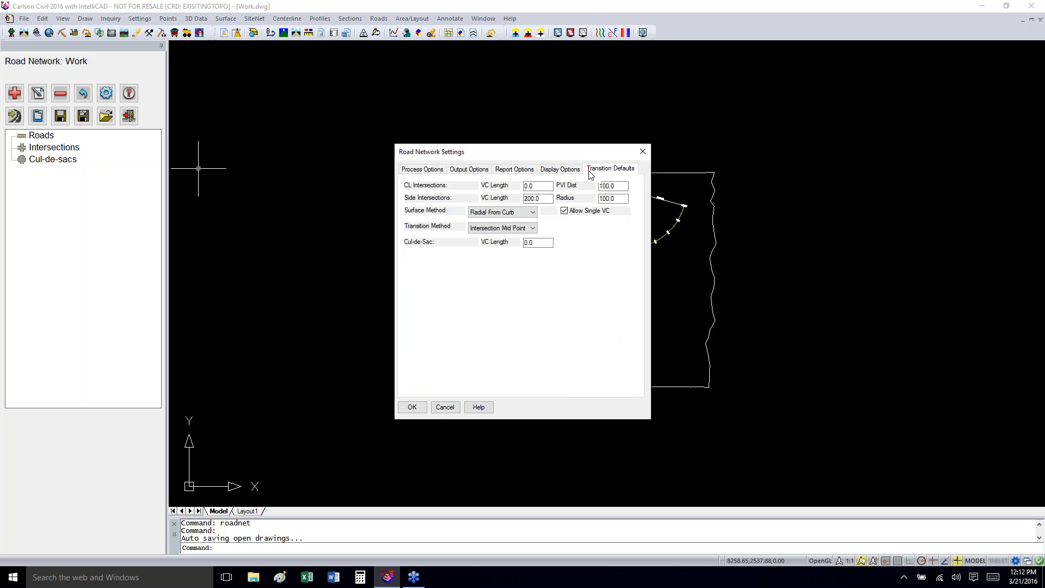
pyautogui.click(412, 408)
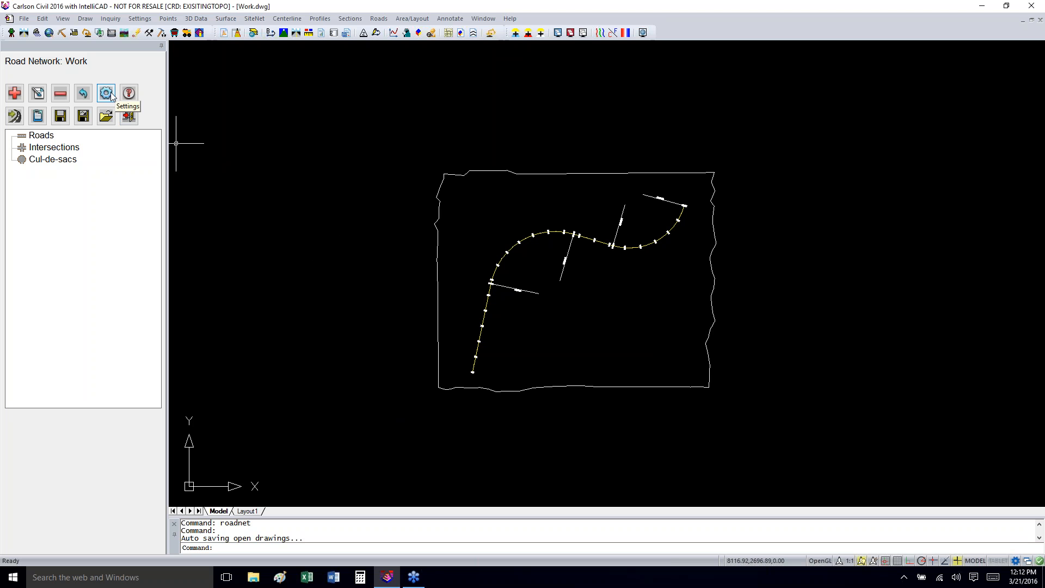
# - Add a road from the stationed centerline polyline, saving its centerline file as Main and using a new profile Main.pro
pyautogui.click(14, 95)
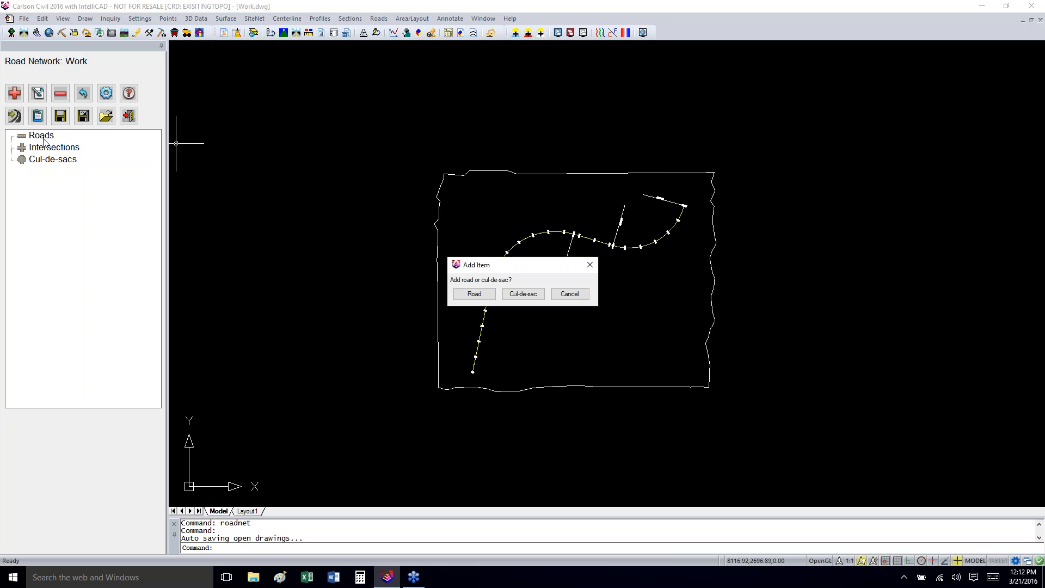
pyautogui.click(474, 293)
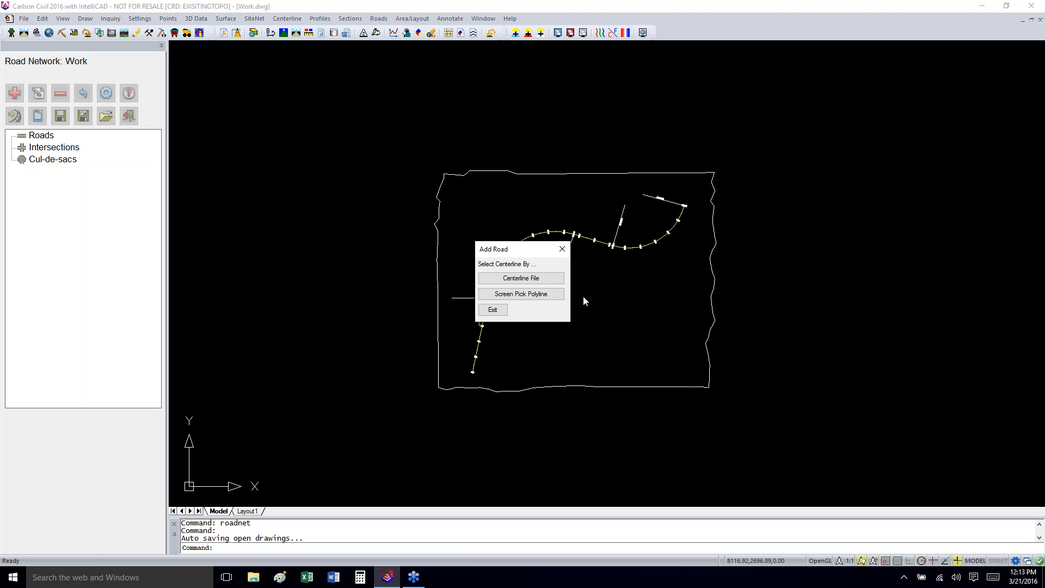
pyautogui.click(555, 296)
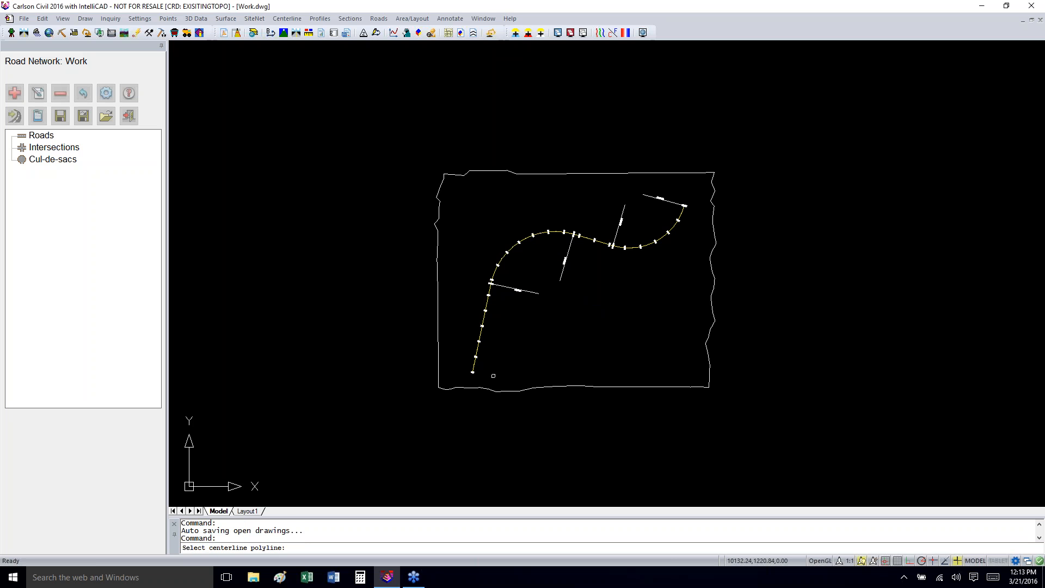
pyautogui.click(475, 368)
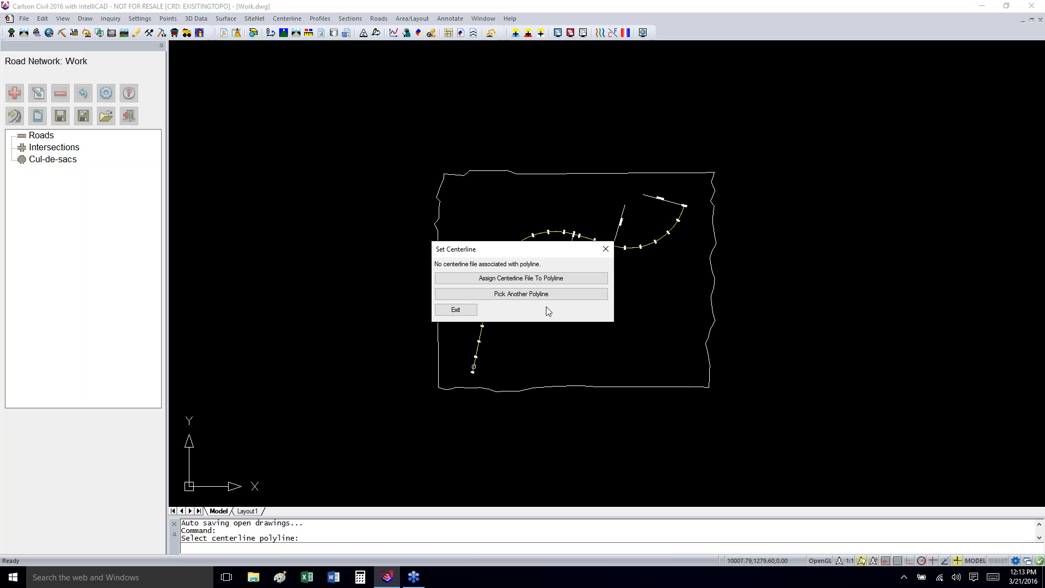
pyautogui.click(534, 278)
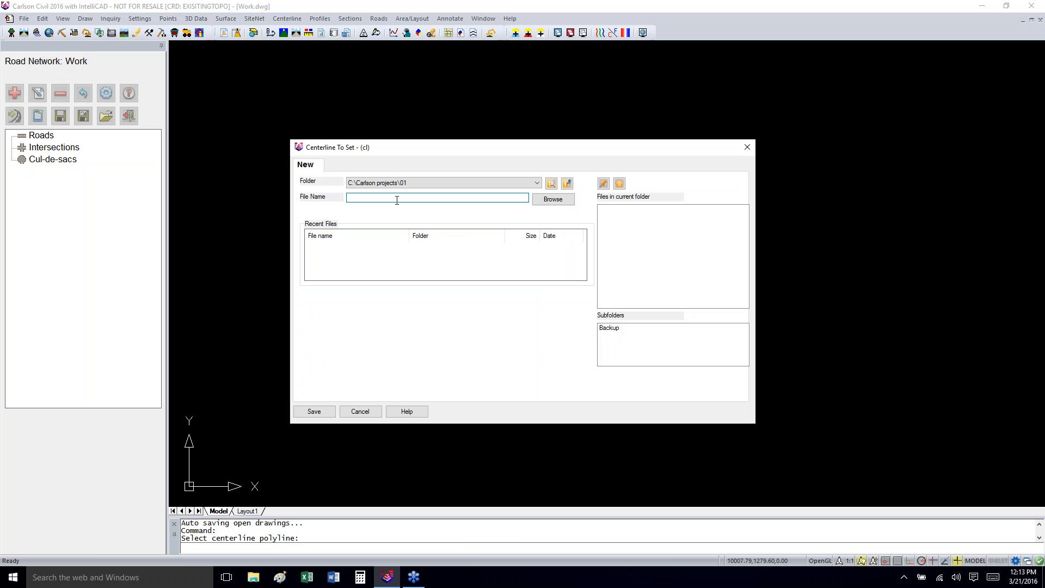
pyautogui.write('Main')
pyautogui.click(317, 412)
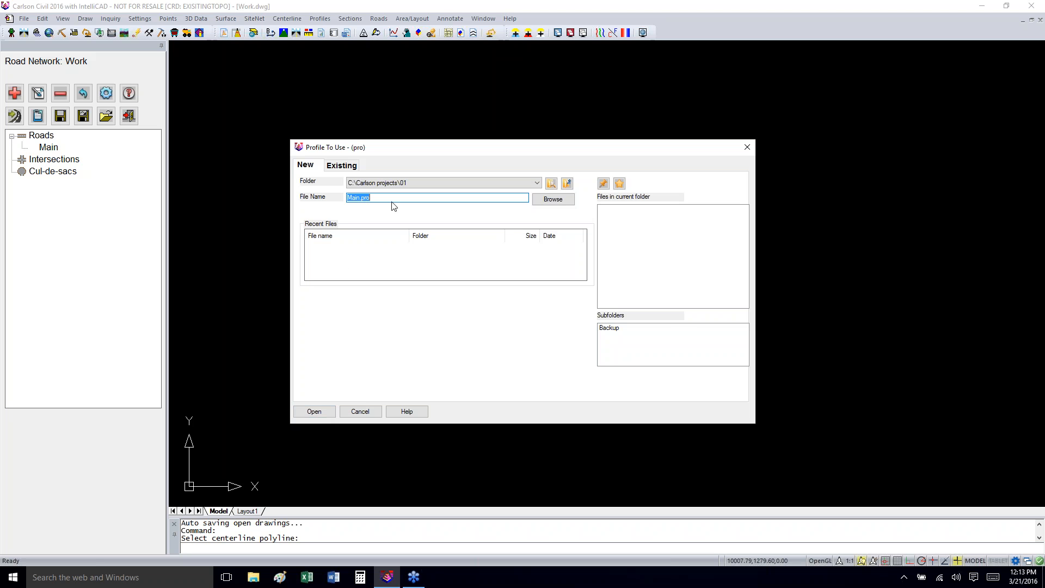
pyautogui.click(314, 412)
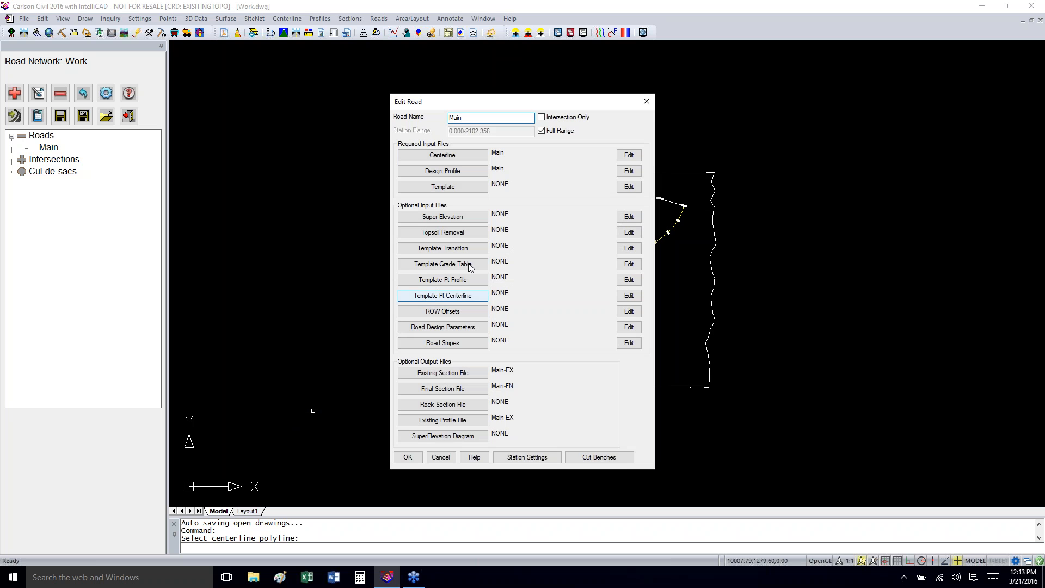
# - Check the line and curve elements of the Main road's centerline, and save the centerline file
pyautogui.click(627, 157)
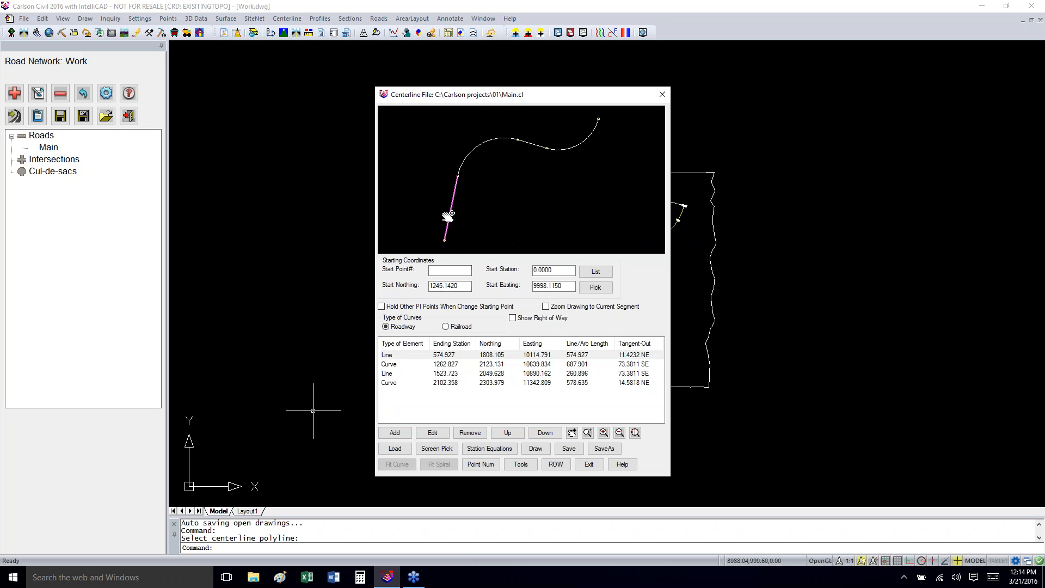
pyautogui.click(397, 368)
pyautogui.click(398, 374)
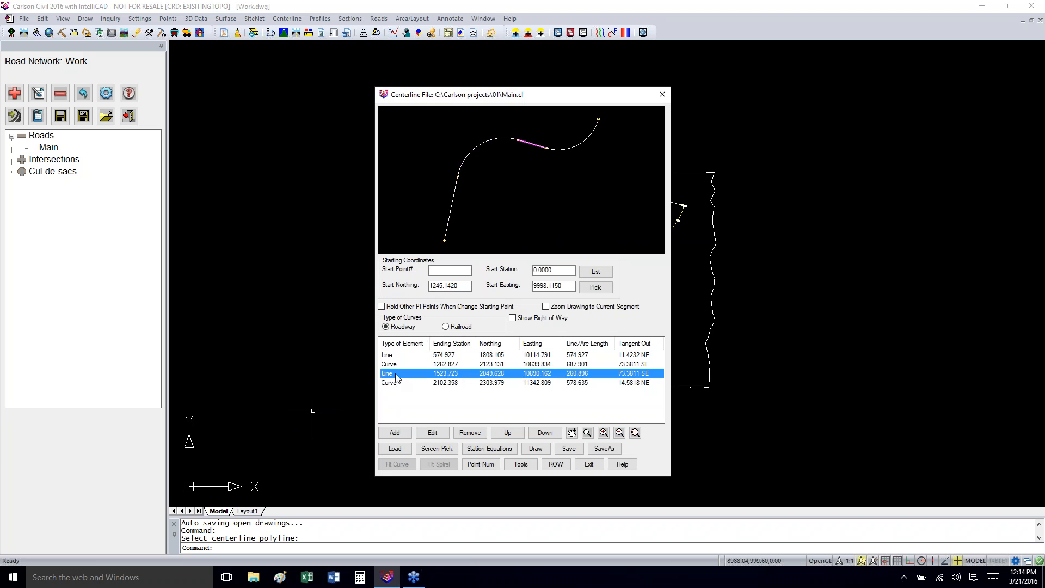
pyautogui.click(398, 384)
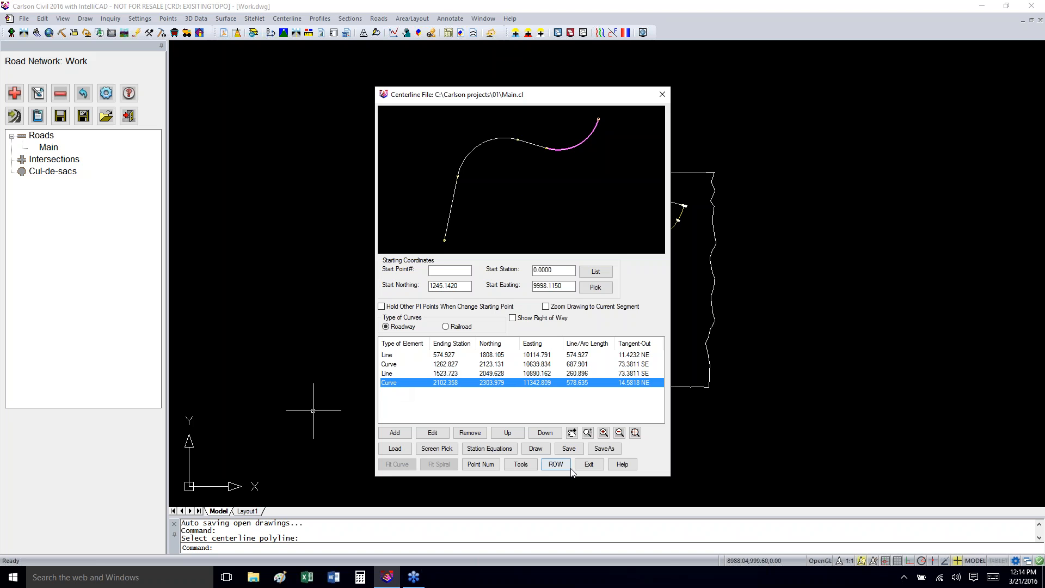
pyautogui.click(578, 448)
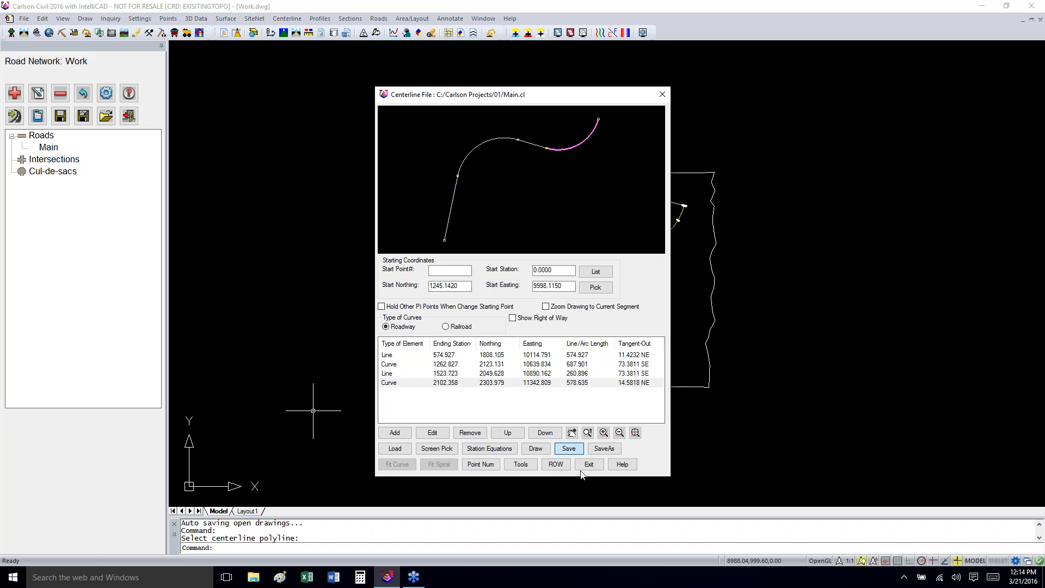
pyautogui.click(588, 464)
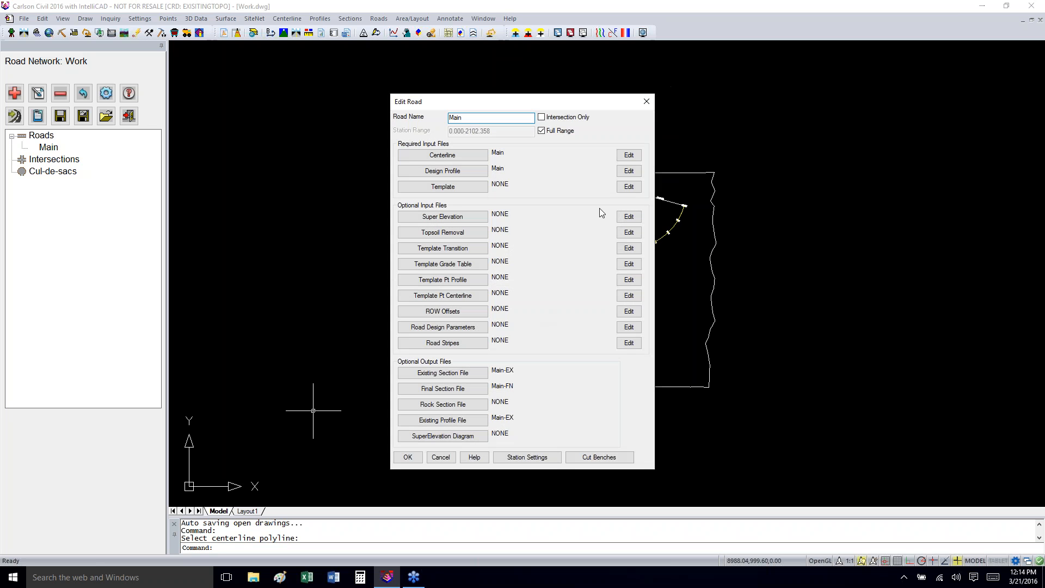
# - Add a PVI to the Main design profile near station 1094 and move it to about station 1123, elevation 263.8
pyautogui.click(629, 171)
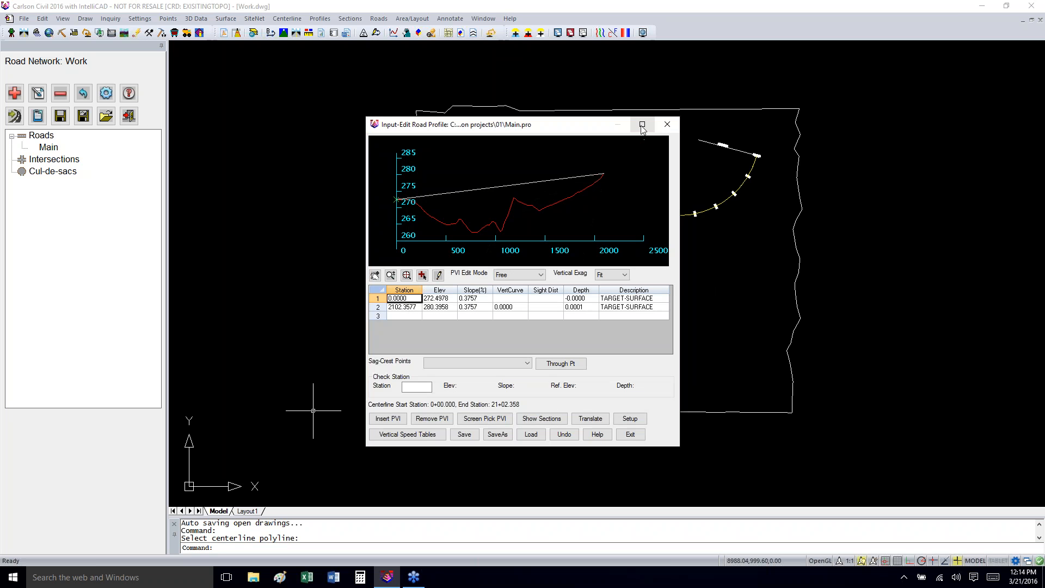
pyautogui.click(642, 124)
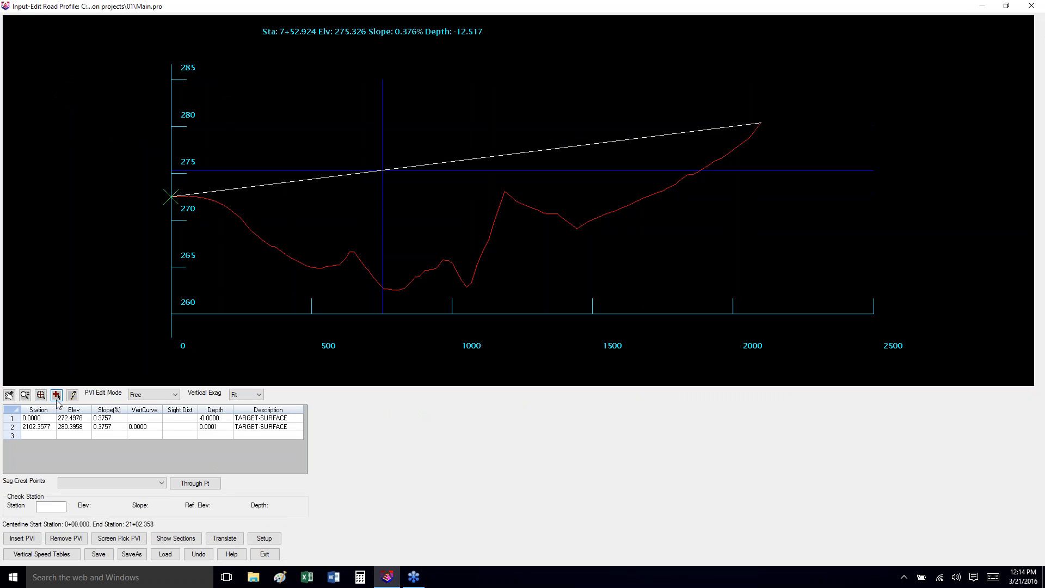
pyautogui.click(57, 395)
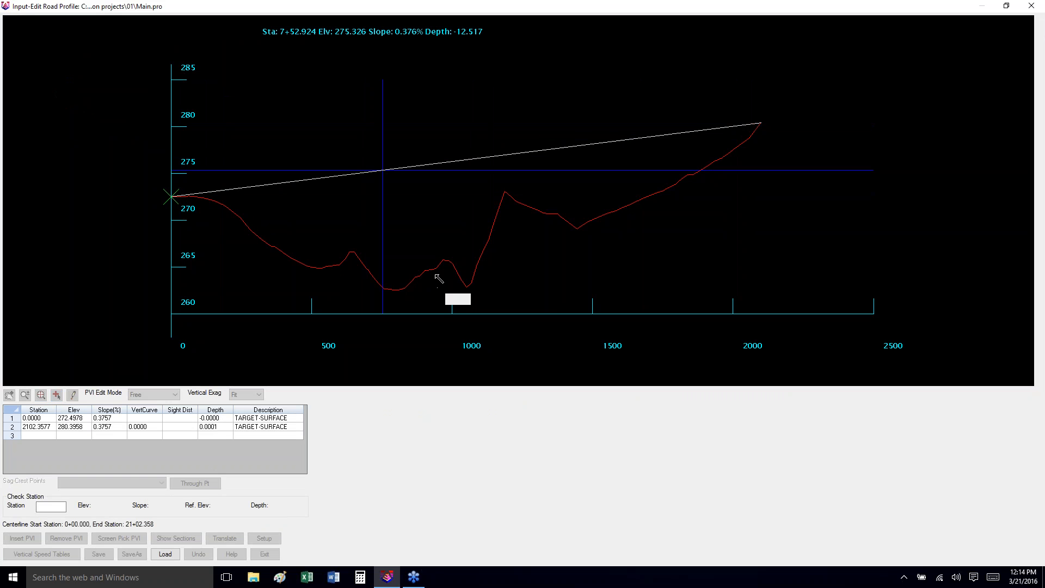
pyautogui.click(481, 252)
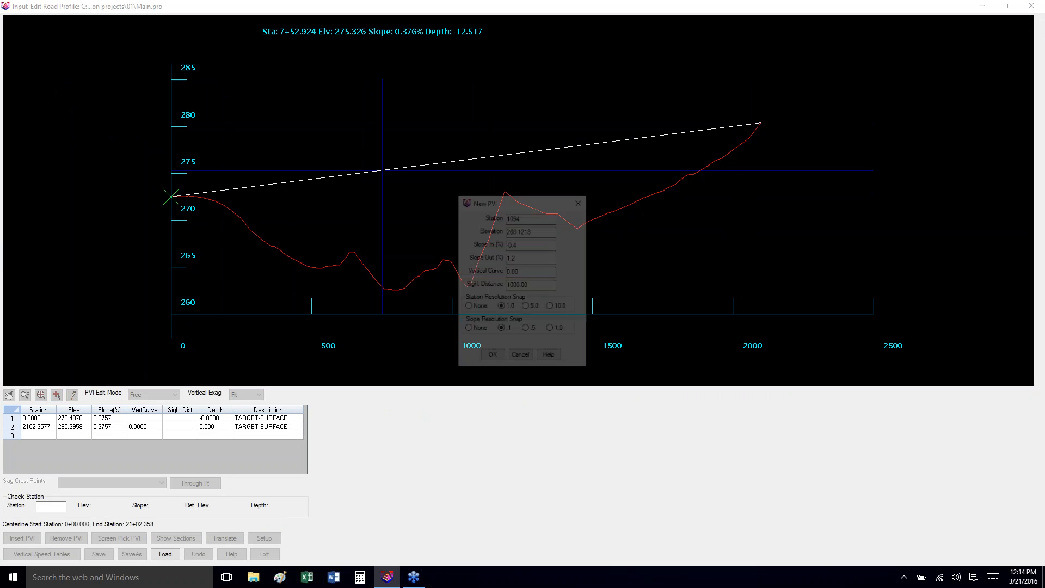
pyautogui.click(492, 358)
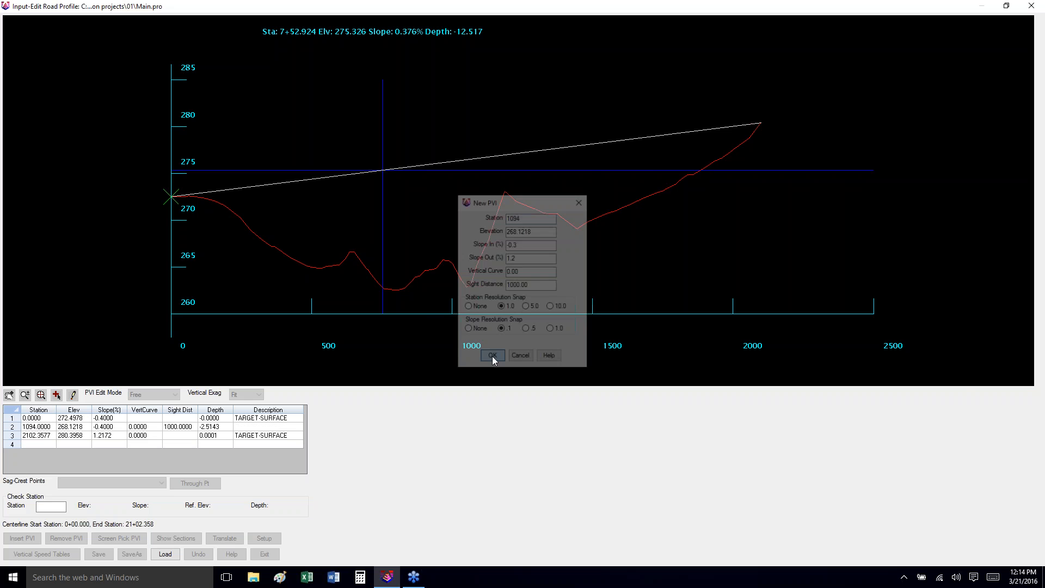
pyautogui.click(75, 395)
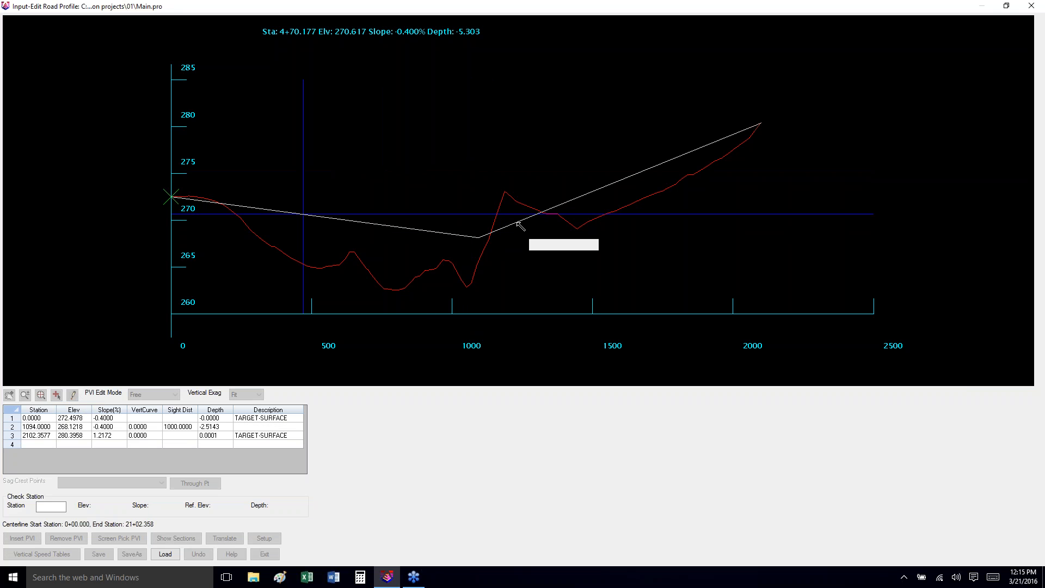
pyautogui.moveTo(479, 237); pyautogui.dragTo(488, 280)
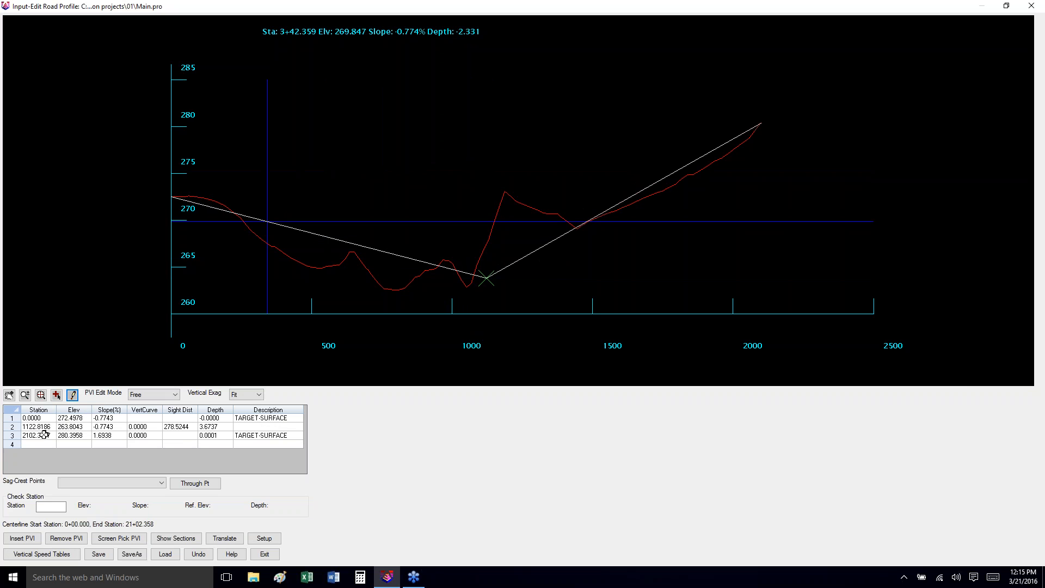
# - Set the middle PVI's vertical curve length to 1000, and save the Main profile before leaving the profile editor
pyautogui.click(136, 426)
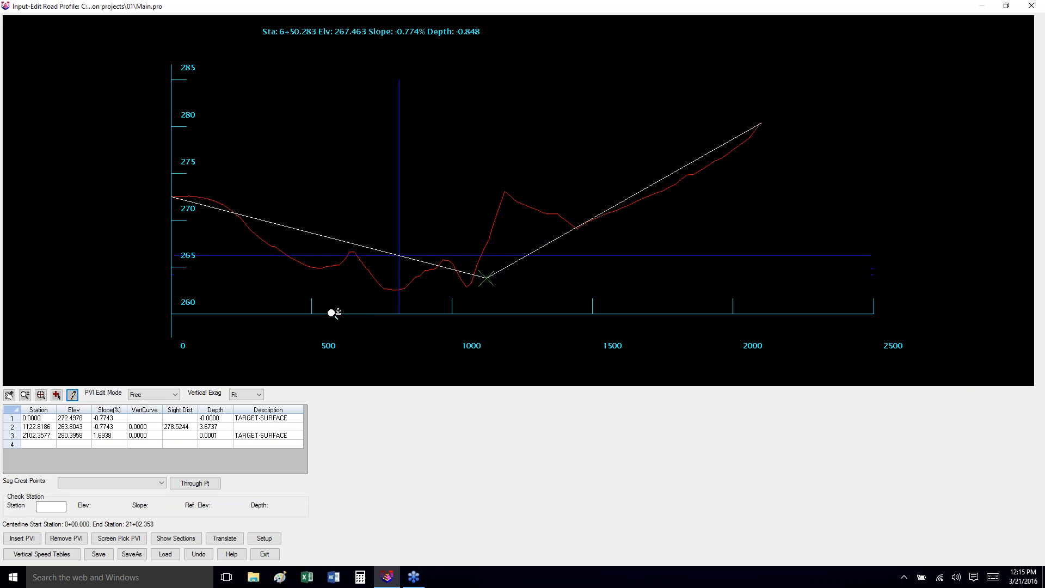
pyautogui.click(147, 428)
pyautogui.write('10')
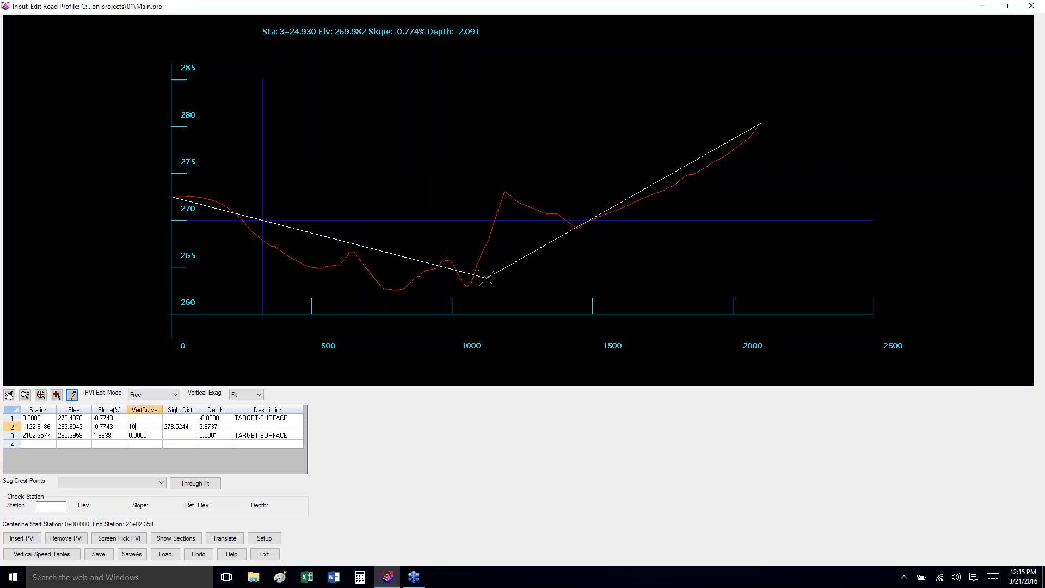
pyautogui.press('Return')
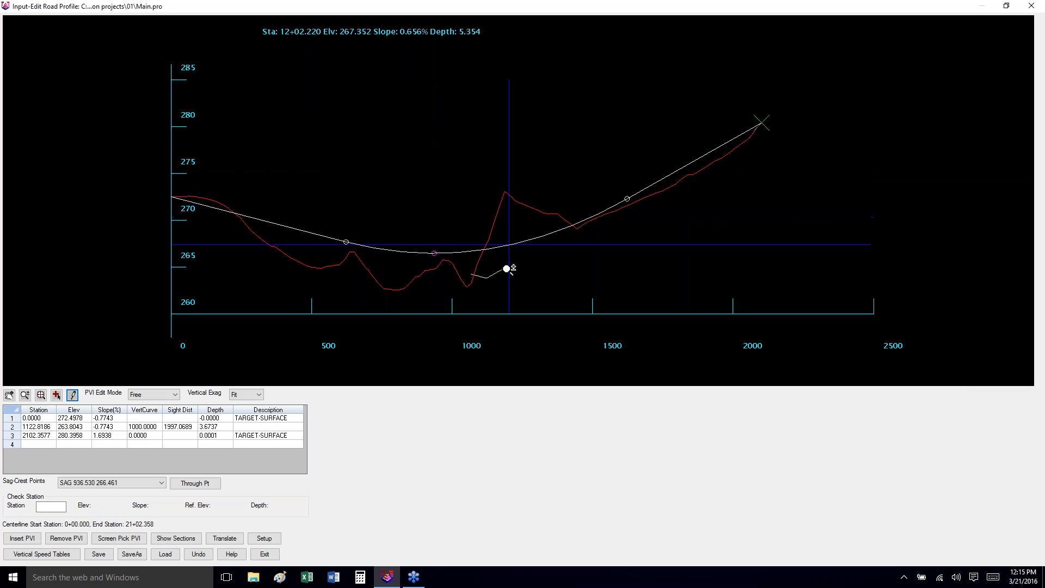
pyautogui.click(99, 554)
pyautogui.click(265, 554)
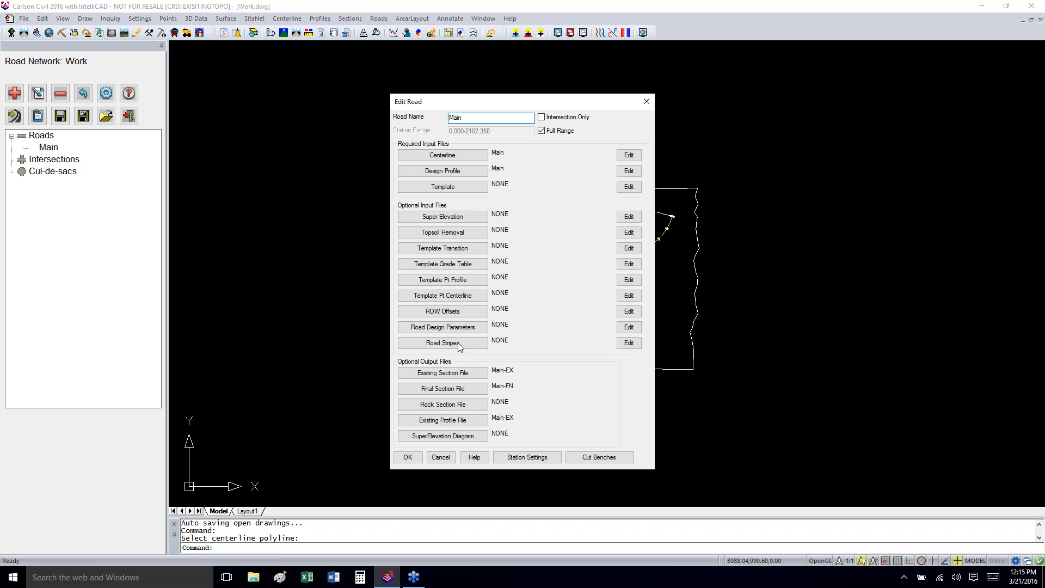
# - Create a new design template file named Main in the Carlson Projects 01 folder and assign it to the Main road
pyautogui.click(454, 188)
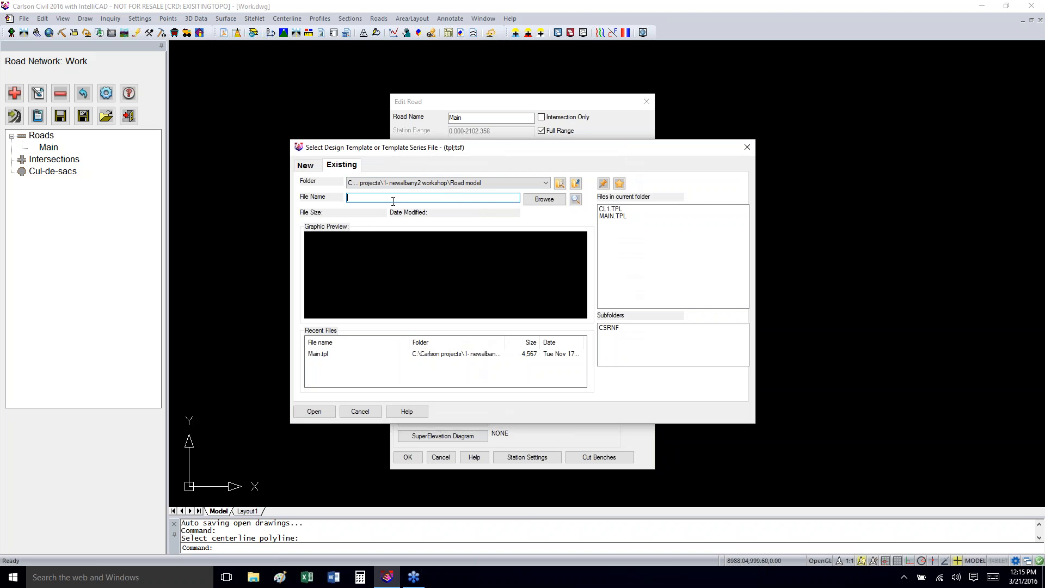
pyautogui.click(318, 168)
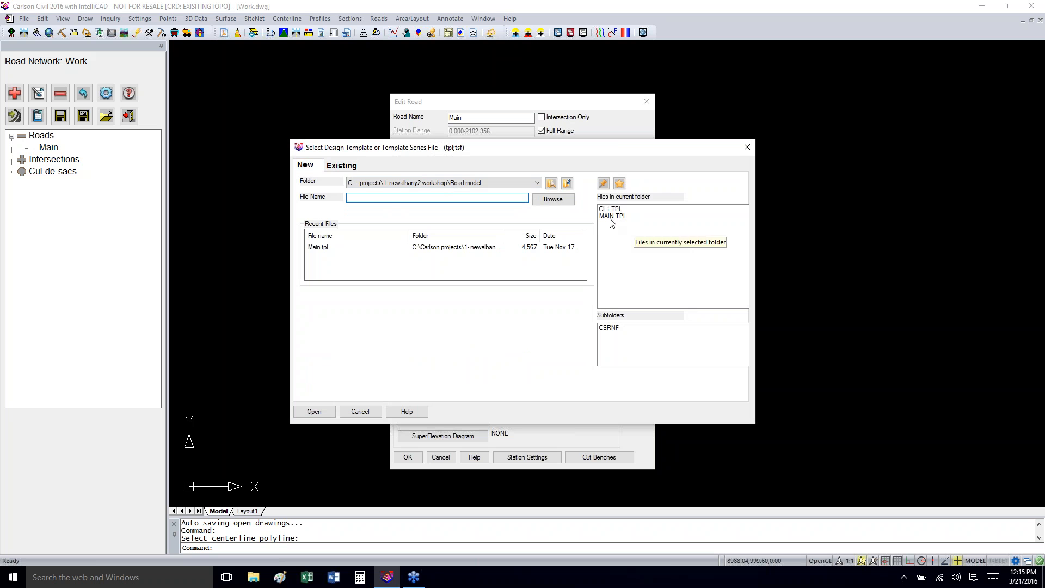
pyautogui.click(552, 200)
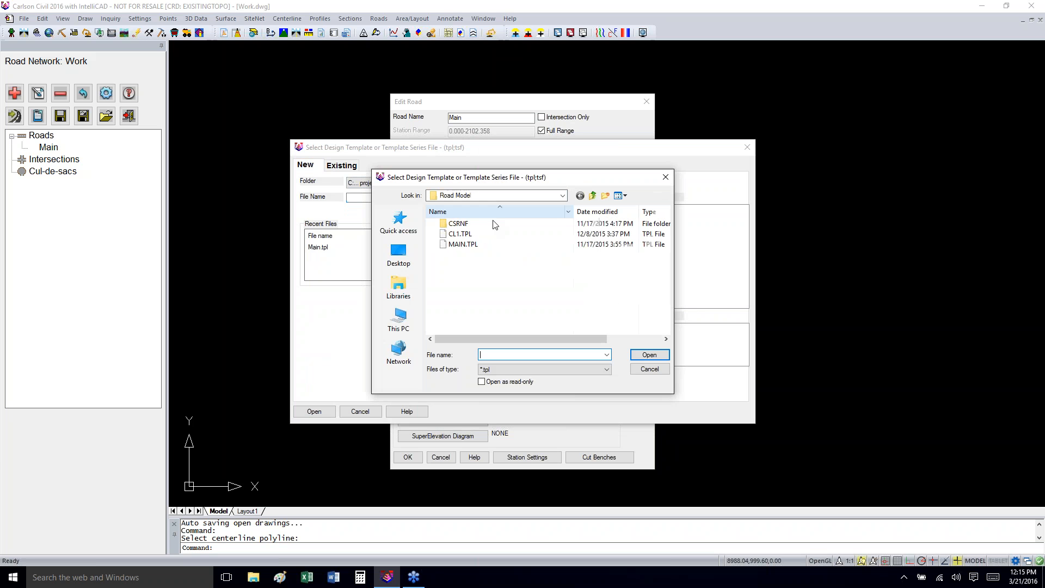
pyautogui.click(593, 196)
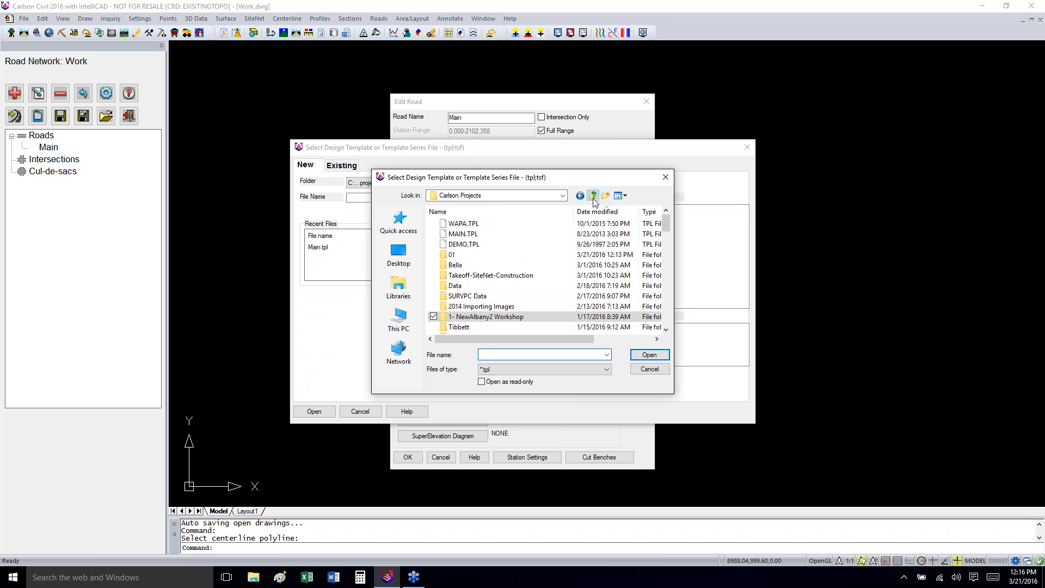
pyautogui.click(593, 196)
pyautogui.doubleClick(460, 245)
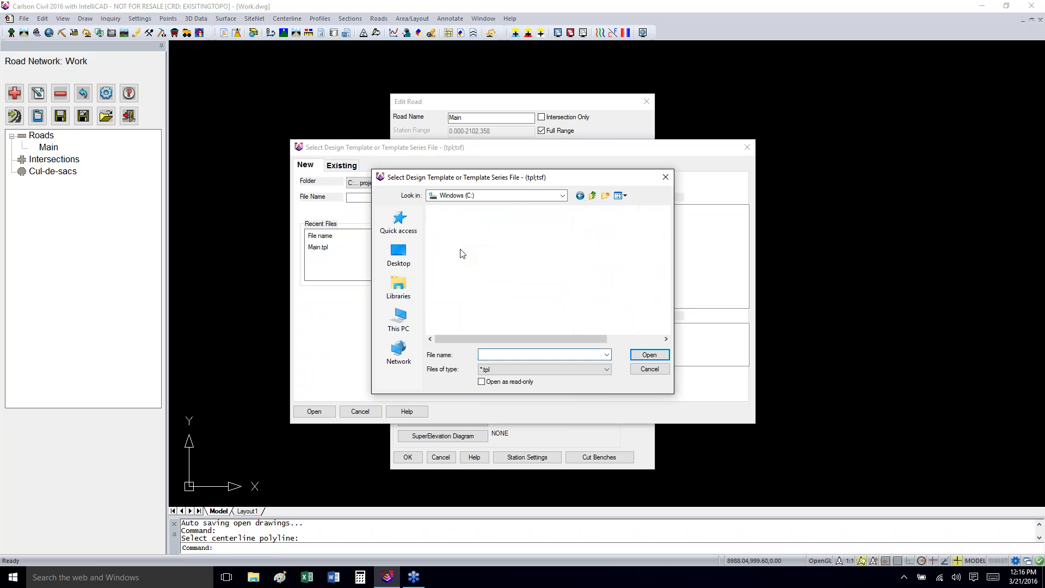
pyautogui.doubleClick(461, 256)
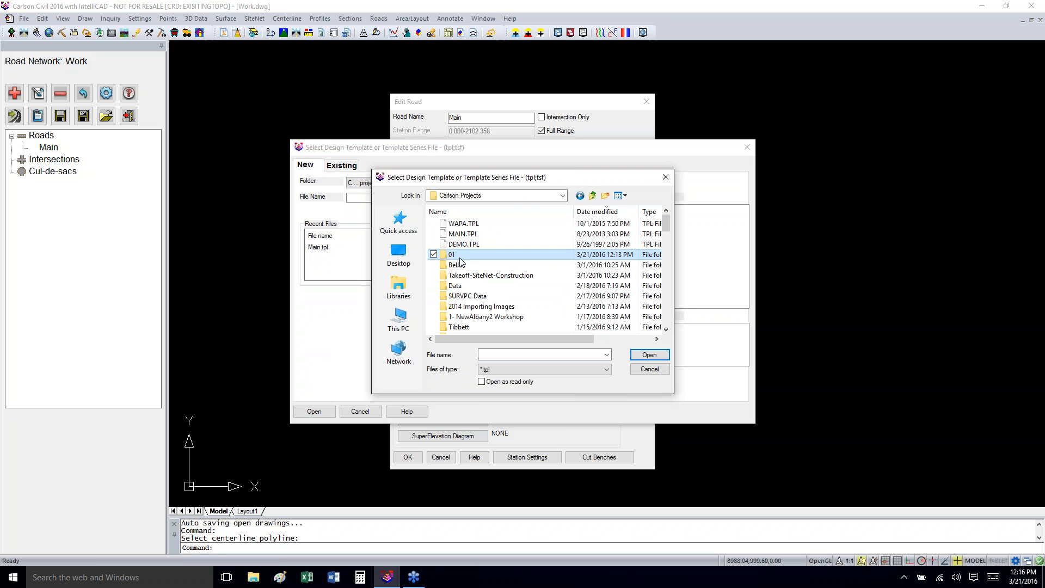
pyautogui.click(497, 355)
pyautogui.write('Mai')
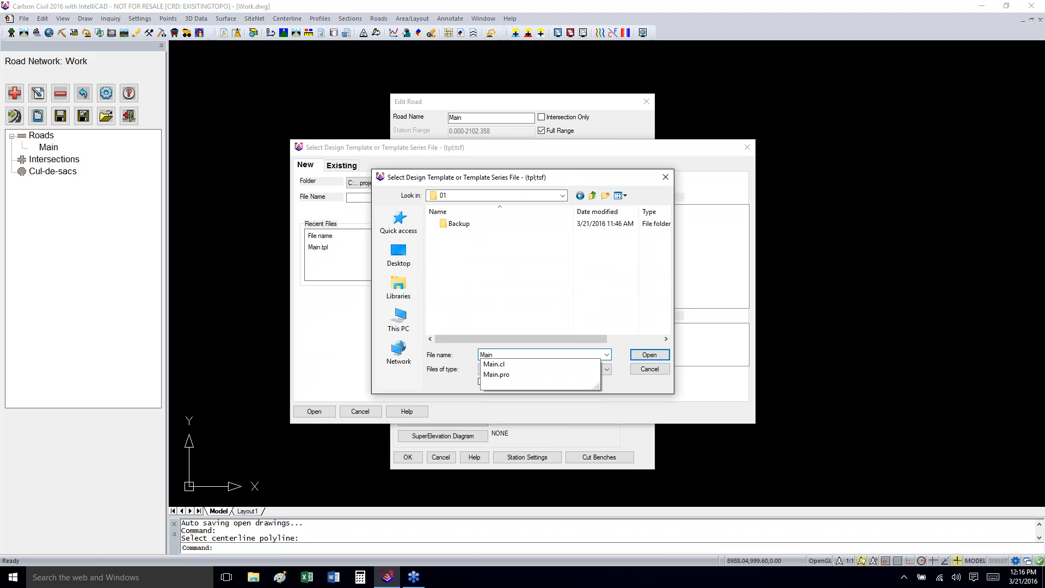
pyautogui.write('n')
pyautogui.click(642, 356)
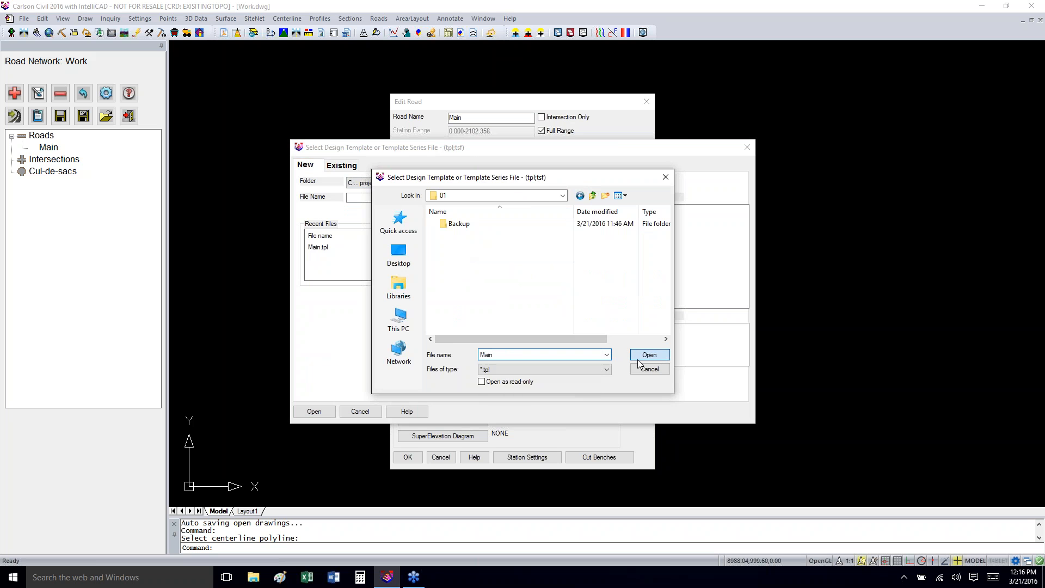
pyautogui.click(314, 412)
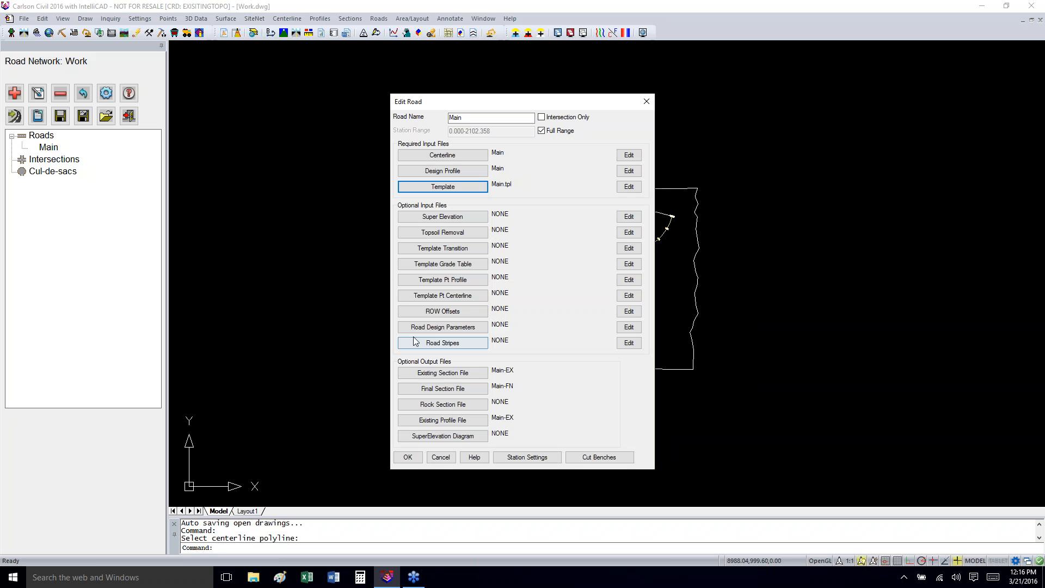
# - Edit the Main template without processing the network, and add a 12-wide linear grade at -2% with ID EP
pyautogui.click(626, 188)
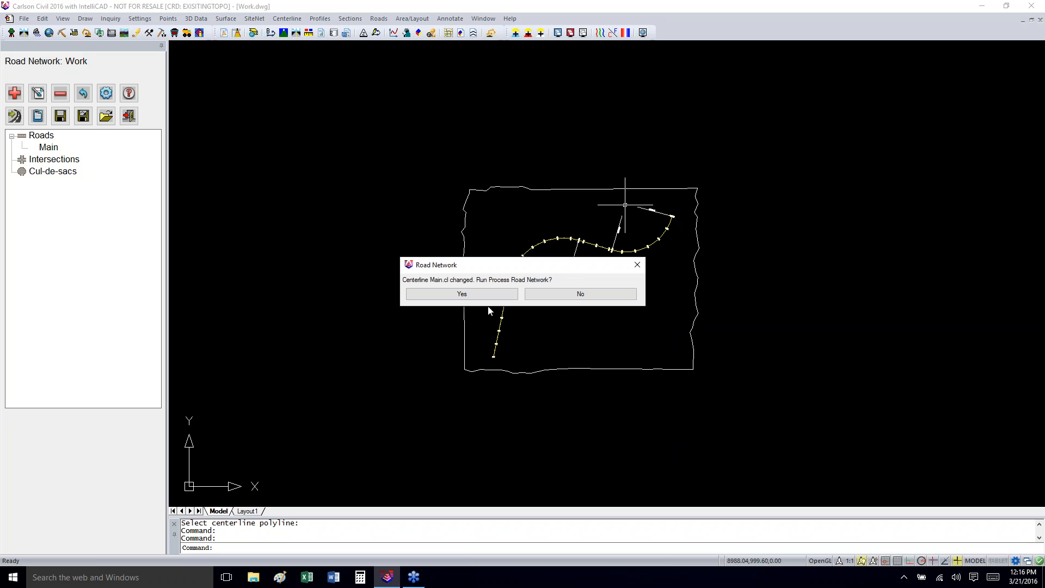
pyautogui.click(547, 294)
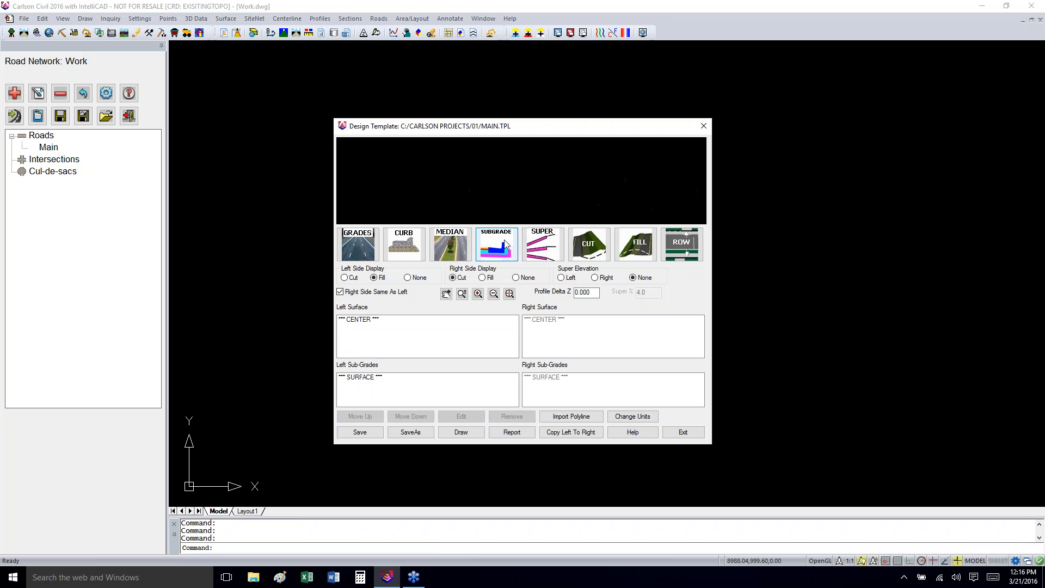
pyautogui.click(355, 244)
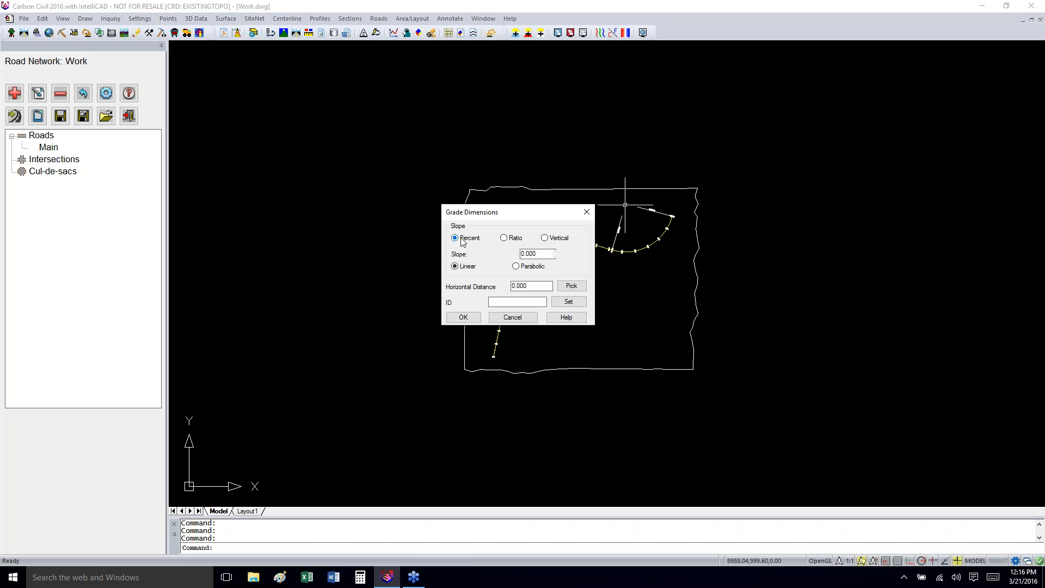
pyautogui.doubleClick(543, 255)
pyautogui.write('-2')
pyautogui.doubleClick(512, 289)
pyautogui.write('12')
pyautogui.click(475, 318)
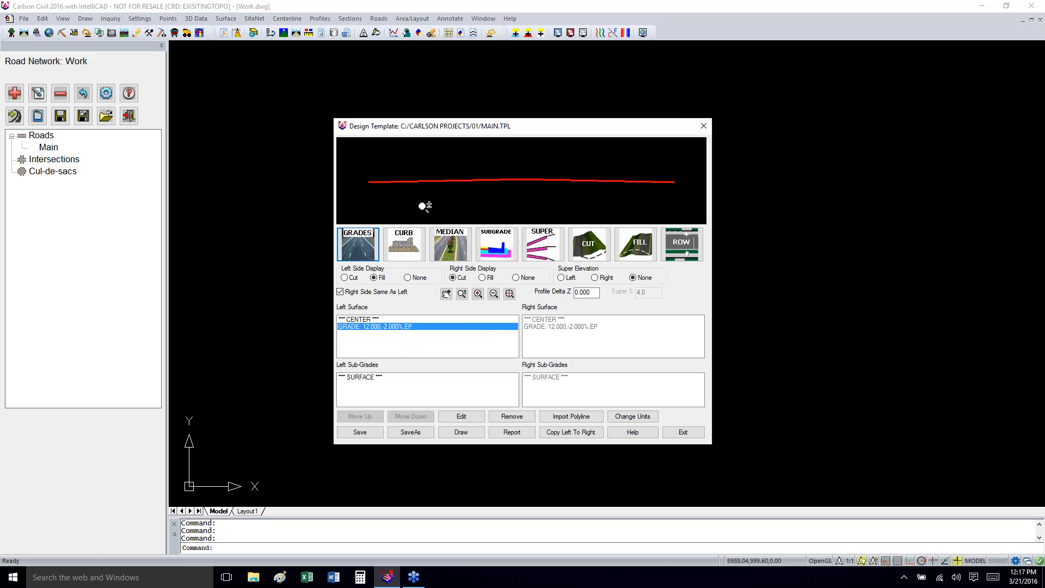
# - Add a shoulder grade to the template with a -4% slope, a horizontal distance of 8 and the ID SHOULDER
pyautogui.click(374, 243)
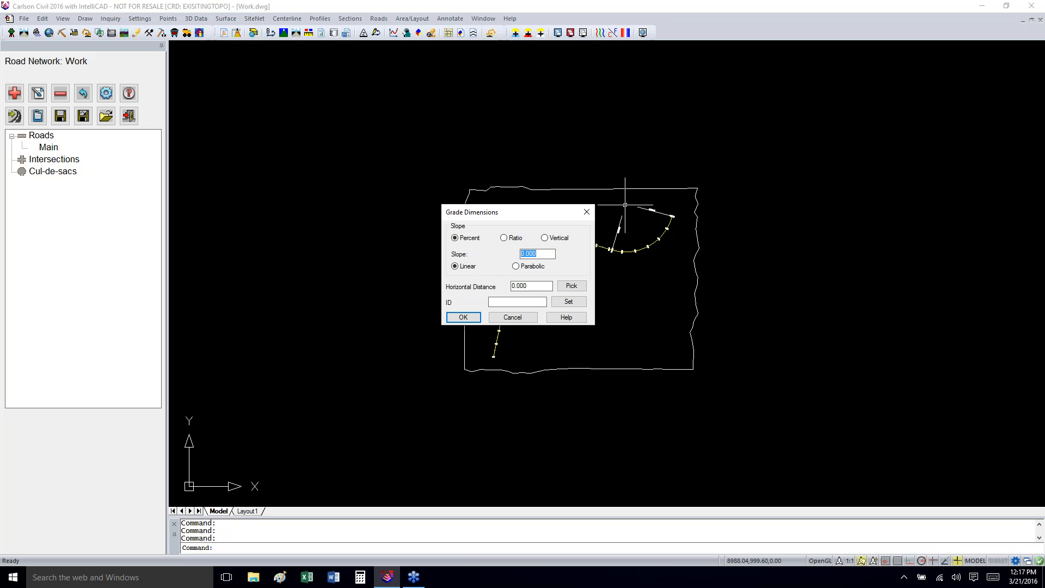
pyautogui.write('-4')
pyautogui.moveTo(524, 288); pyautogui.dragTo(507, 290)
pyautogui.write('8')
pyautogui.click(461, 318)
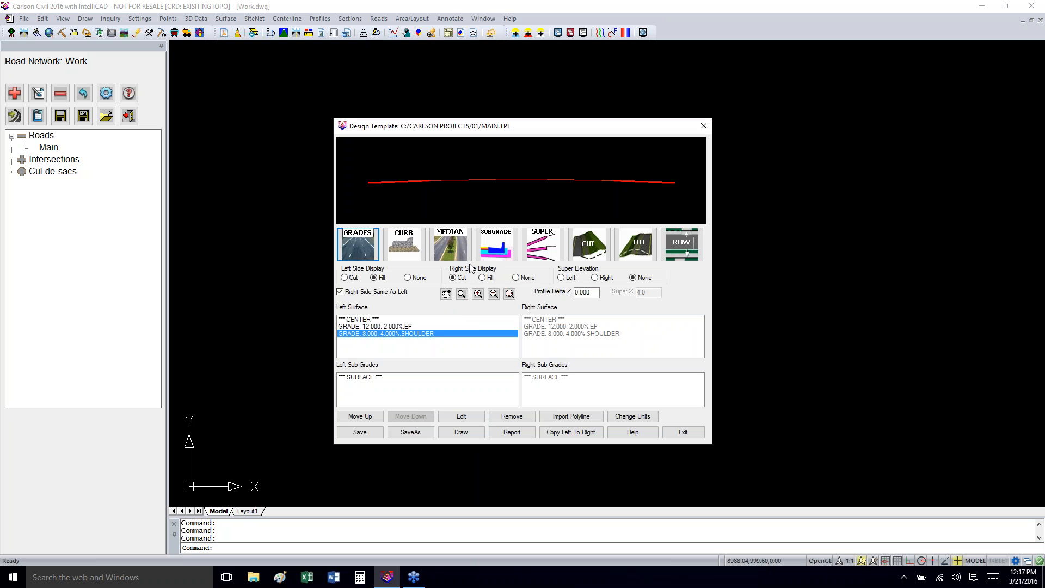
# - Add a grade with a ratio slope of -6, a horizontal distance of 12 and the ID Recovery
pyautogui.click(357, 247)
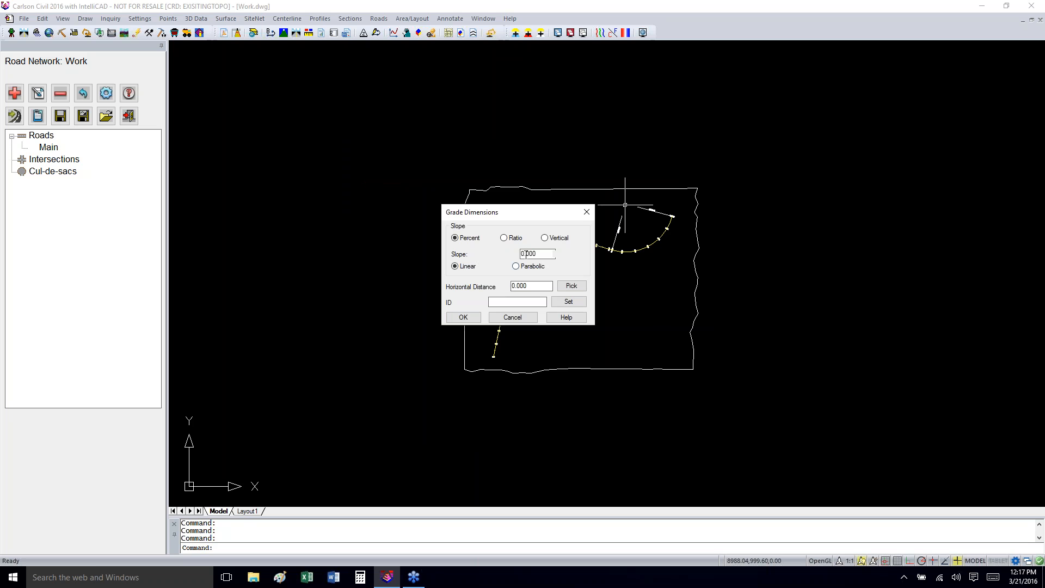
pyautogui.click(503, 238)
pyautogui.moveTo(537, 253); pyautogui.dragTo(519, 254)
pyautogui.write('-6')
pyautogui.moveTo(534, 285); pyautogui.dragTo(497, 288)
pyautogui.write('12')
pyautogui.click(509, 303)
pyautogui.write('Recovery')
pyautogui.click(474, 319)
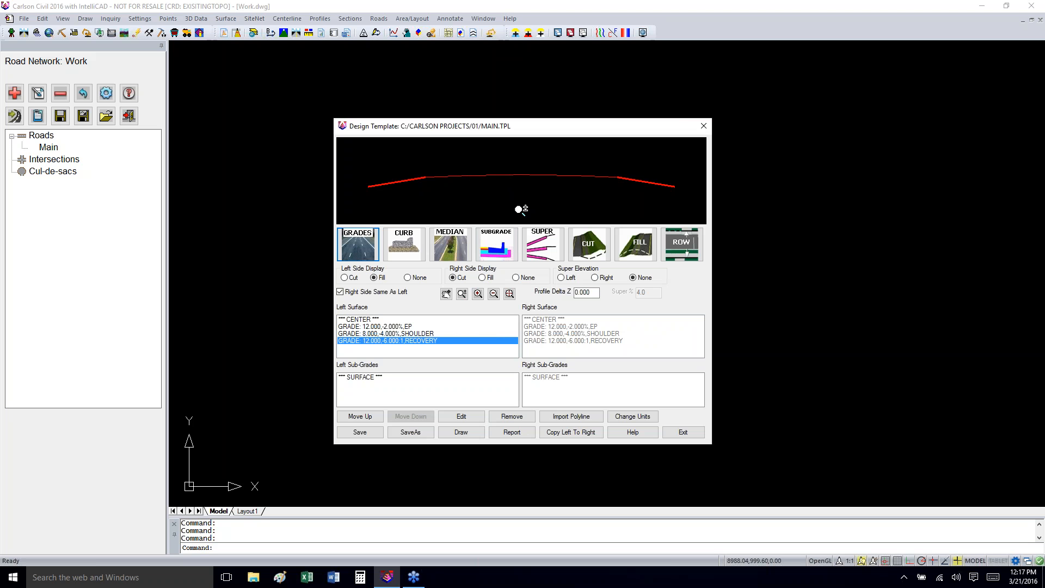
# - Try reordering the template's left surface grades, and restore the order to EP, shoulder and recovery
pyautogui.click(401, 334)
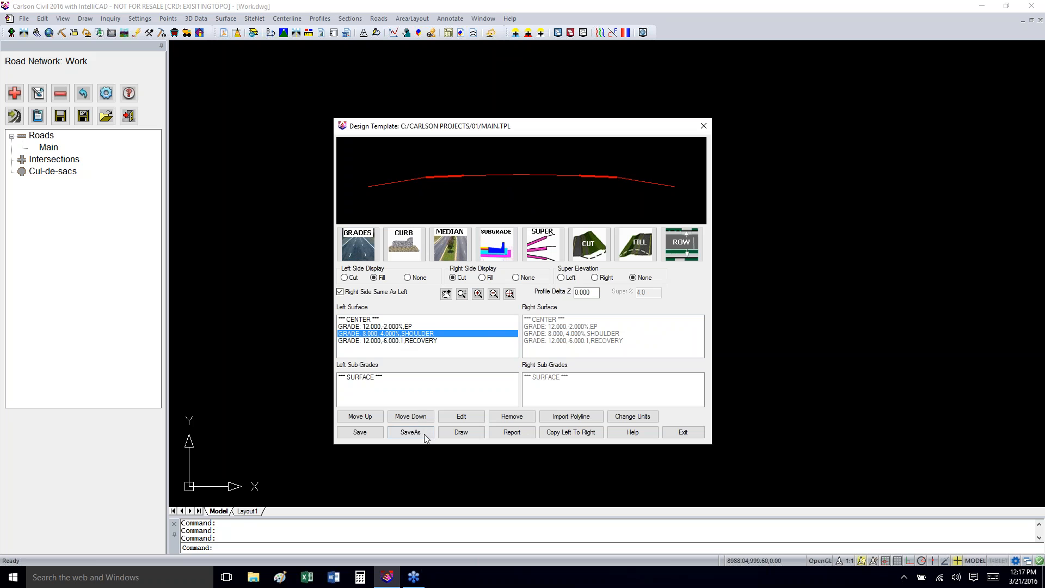
pyautogui.click(416, 417)
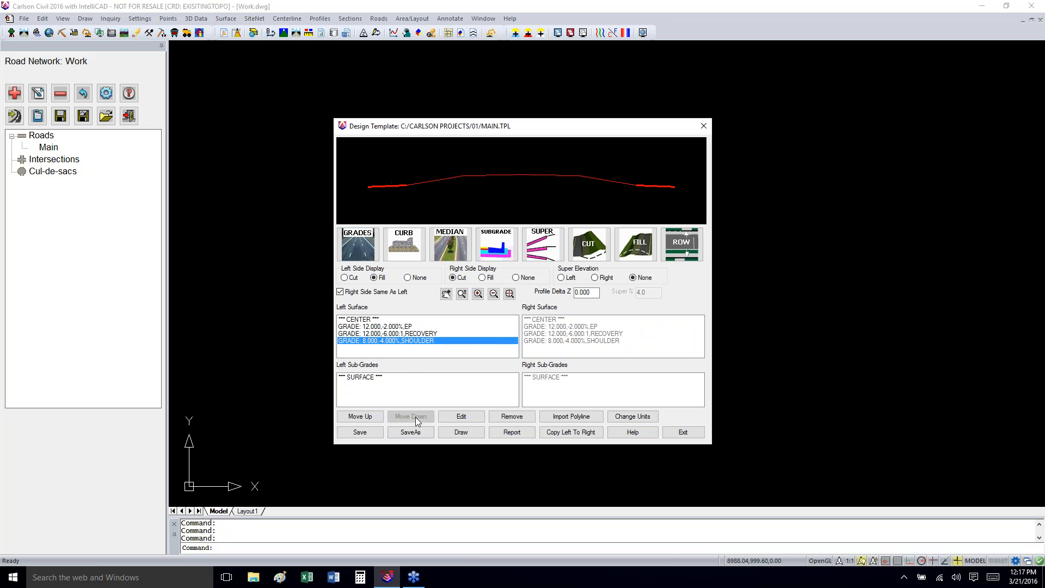
pyautogui.click(417, 333)
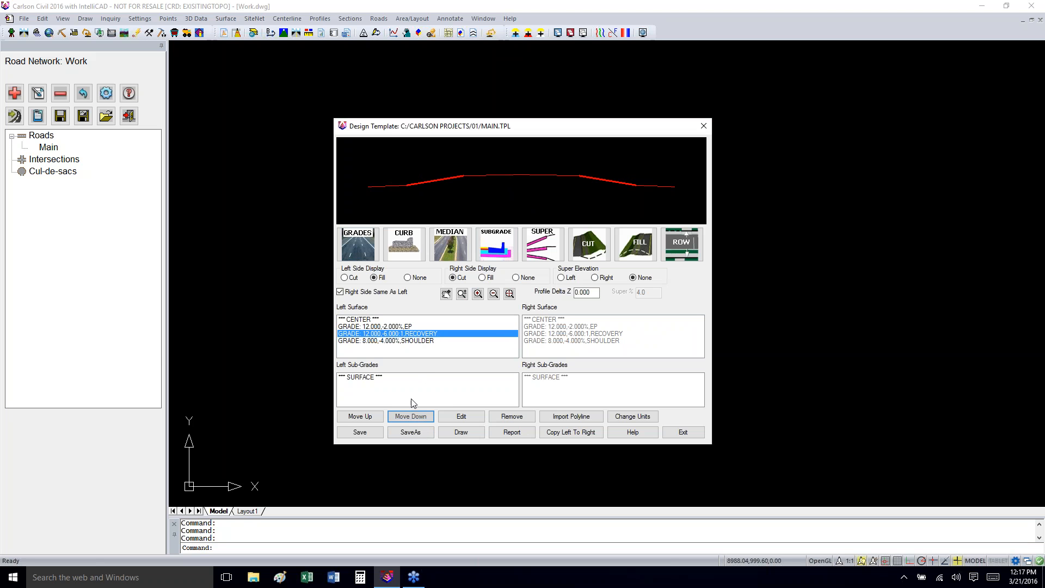
pyautogui.click(367, 416)
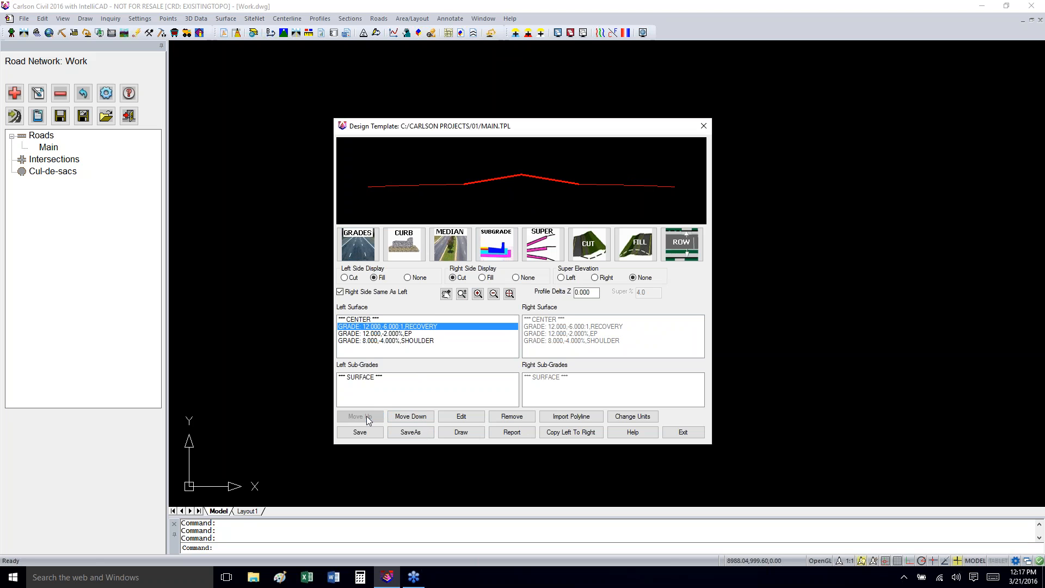
pyautogui.click(400, 334)
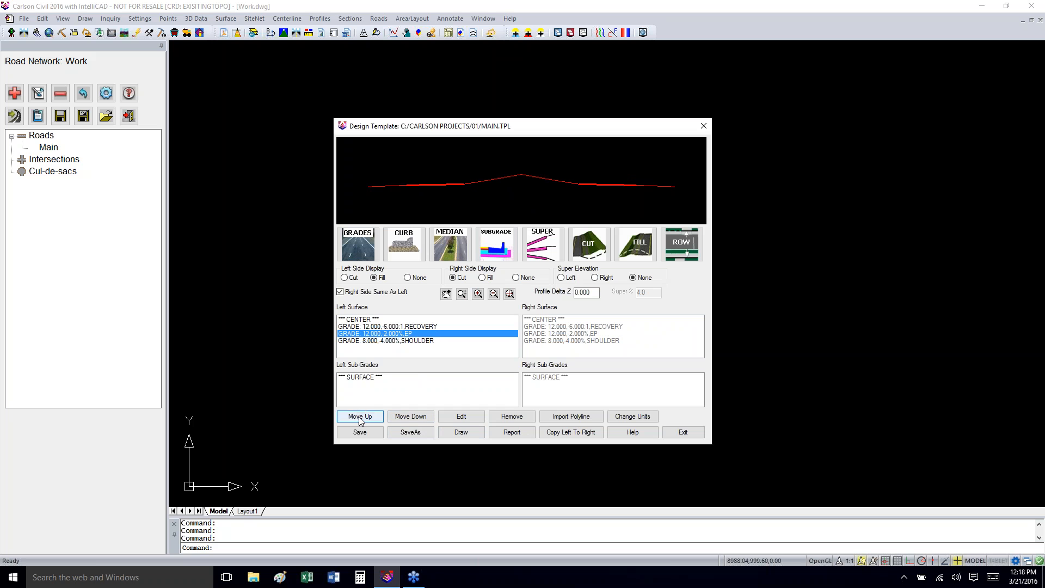
pyautogui.click(359, 416)
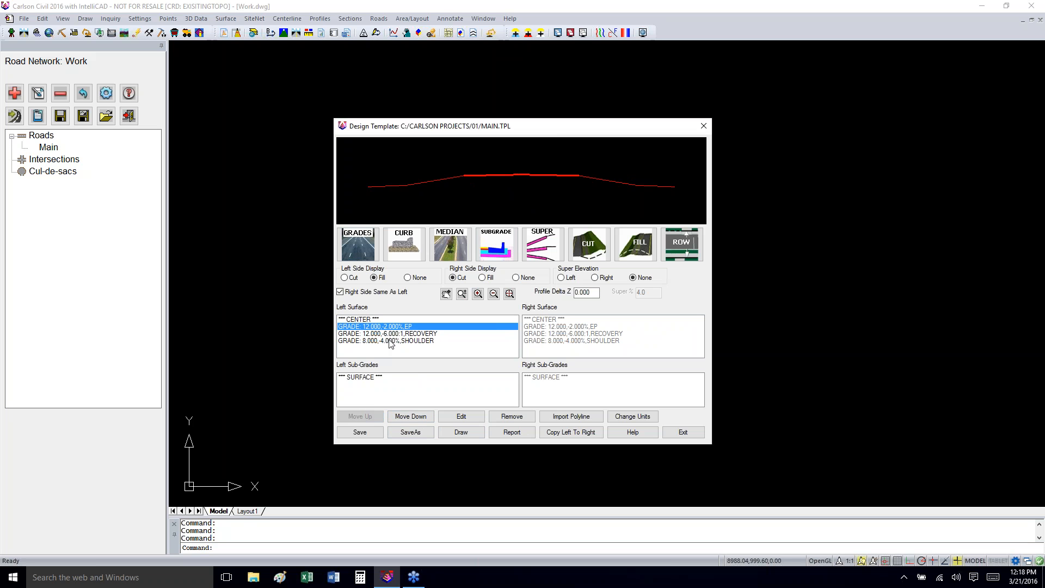
pyautogui.click(393, 340)
pyautogui.click(370, 418)
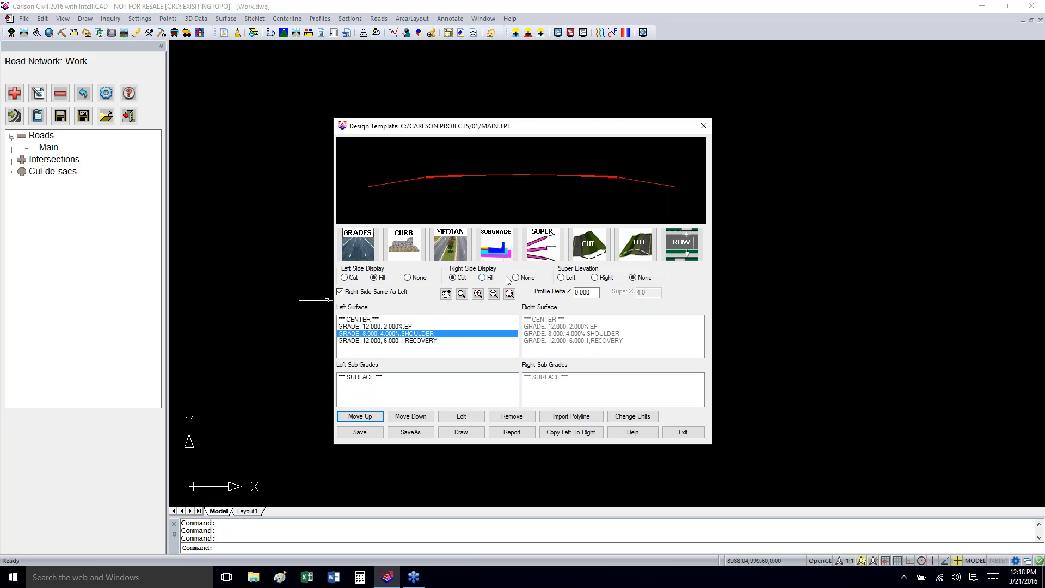
# - Define the template's cut slope as a 4:1 ratio up to a depth of 6 on both sides
pyautogui.click(582, 250)
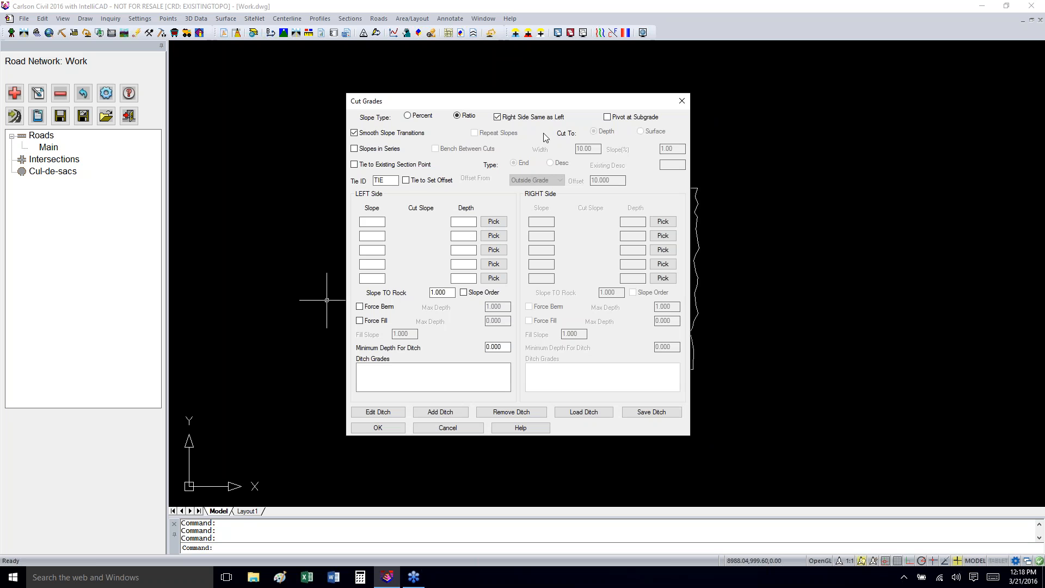
pyautogui.click(377, 222)
pyautogui.write('4')
pyautogui.click(472, 219)
# - Add a ditch to the cut grades with a 0% slope, a horizontal distance of 5 and the ID Ditch
pyautogui.click(429, 413)
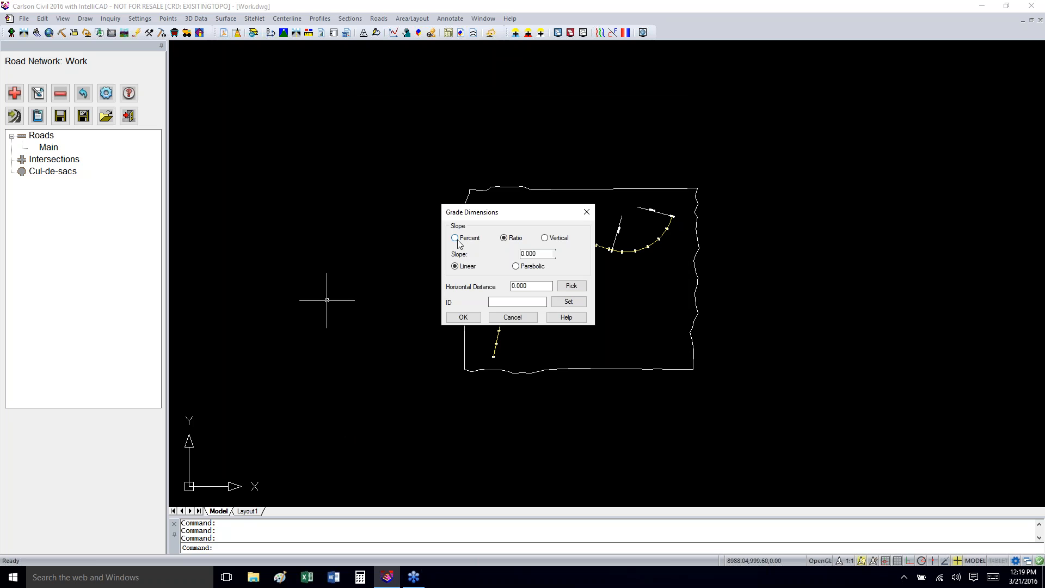
pyautogui.click(457, 239)
pyautogui.moveTo(528, 289); pyautogui.dragTo(467, 286)
pyautogui.write('5')
pyautogui.write('Ditch')
pyautogui.click(464, 315)
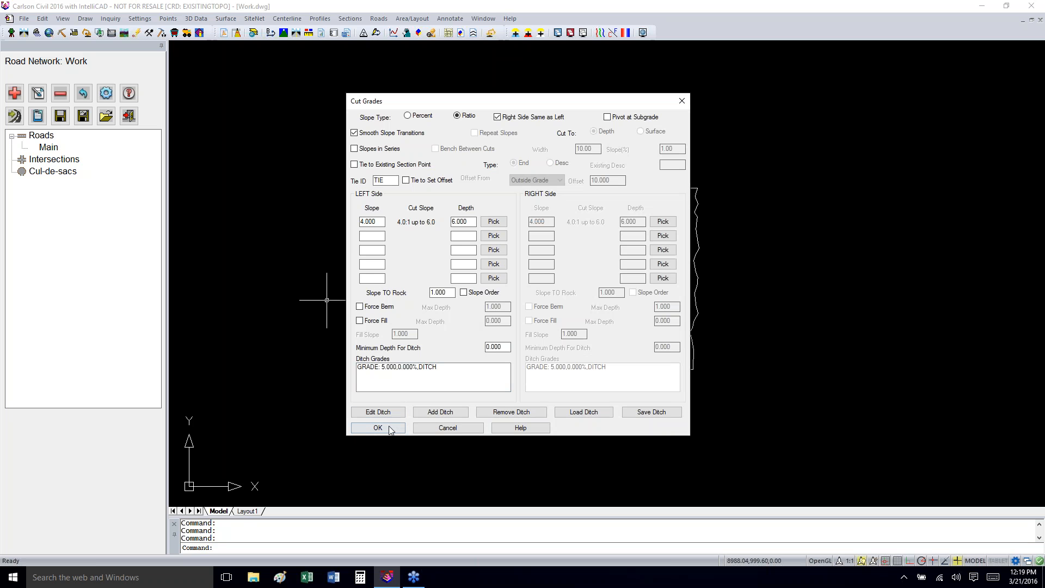
pyautogui.click(390, 428)
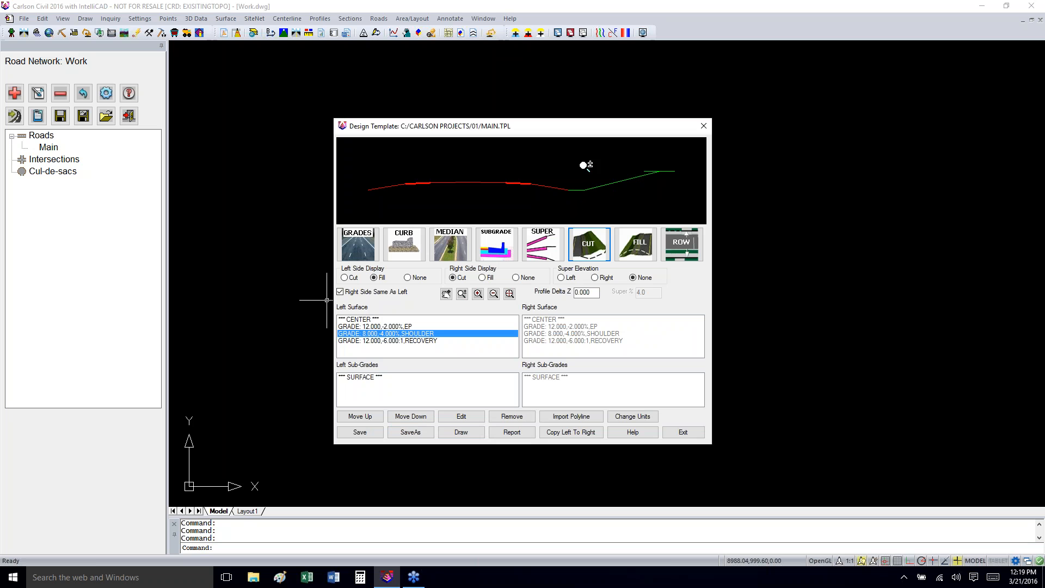
# - Define the template's fill grades with a 4:1 ratio slope and a depth on both sides
pyautogui.click(631, 248)
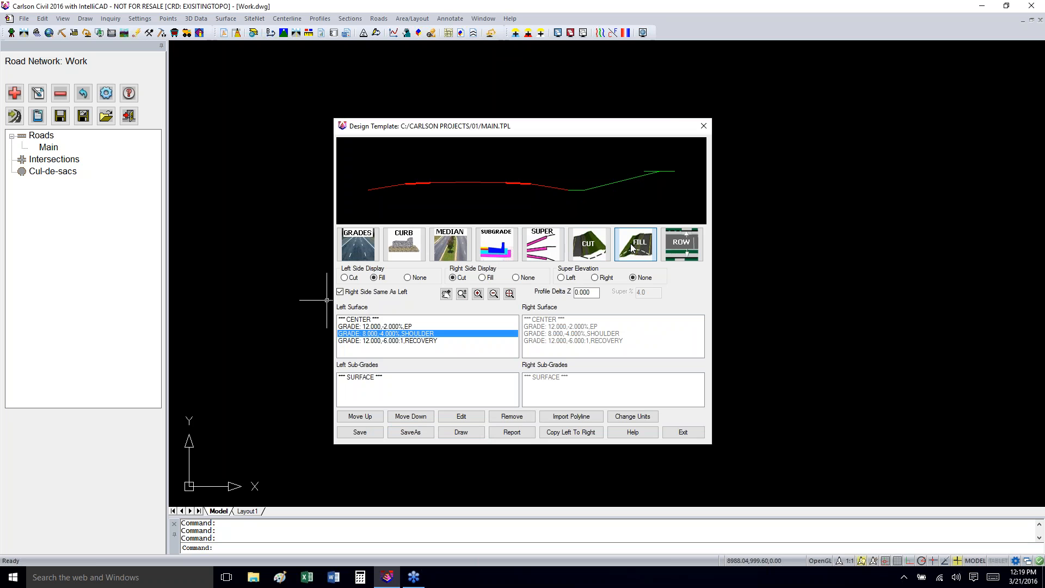
pyautogui.click(364, 219)
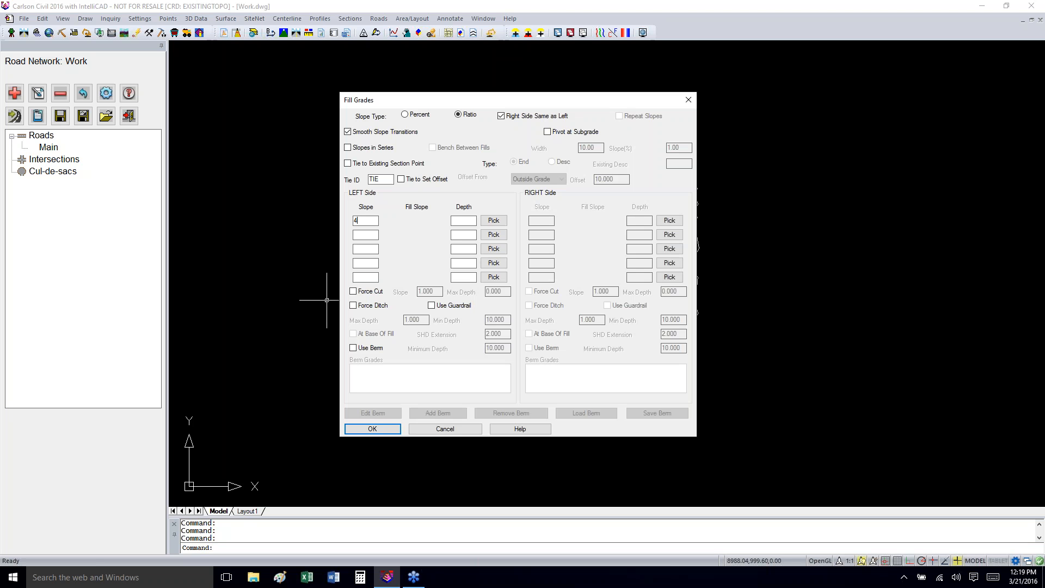
pyautogui.click(463, 221)
pyautogui.click(386, 431)
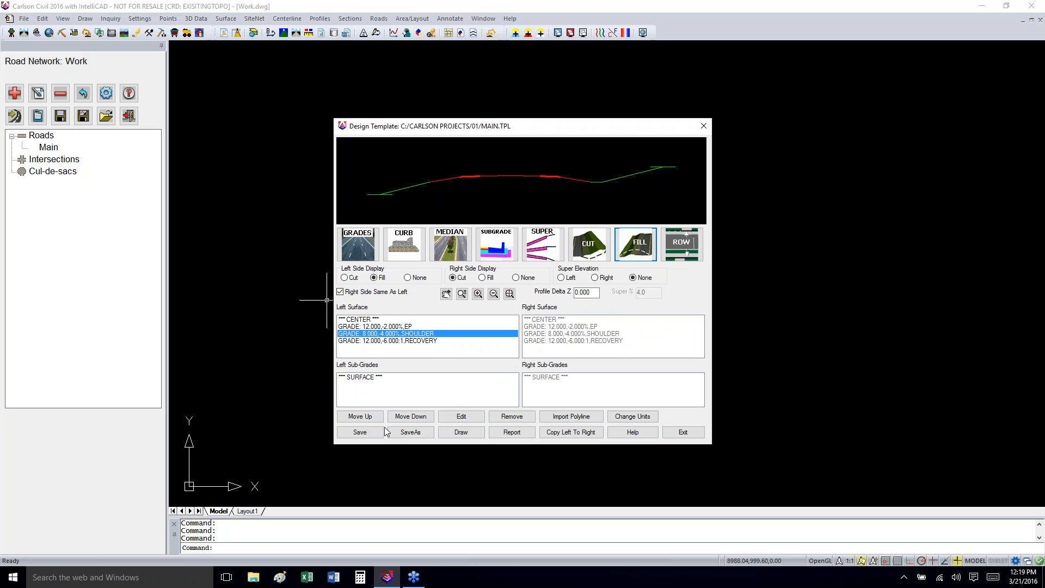
# - Add a straight-up subgrade with horizontal offset 0, vertical offset -0.5, distance 12 and material Bit
pyautogui.scroll(-1, 480, 205)
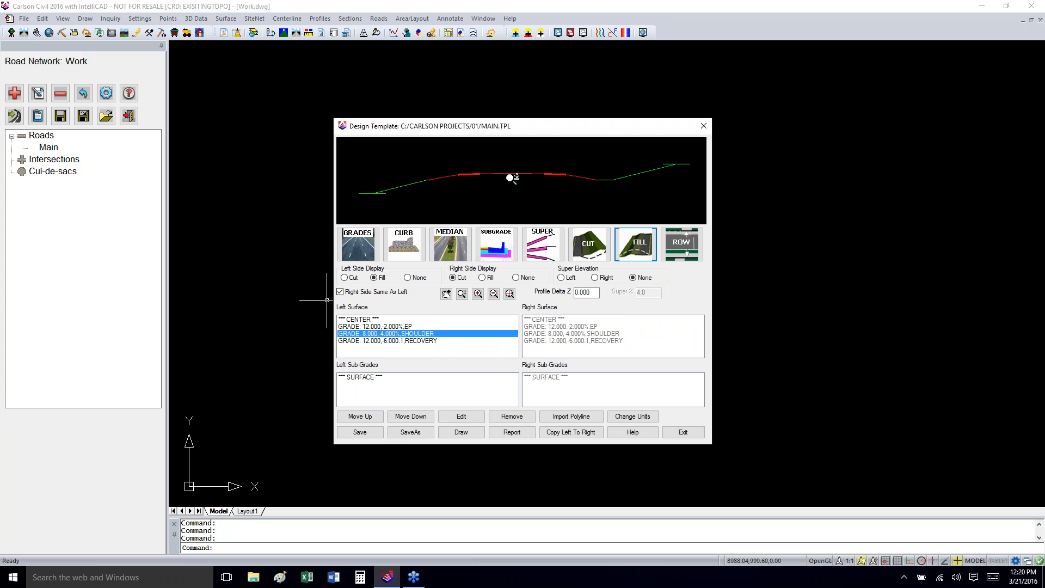
pyautogui.click(502, 254)
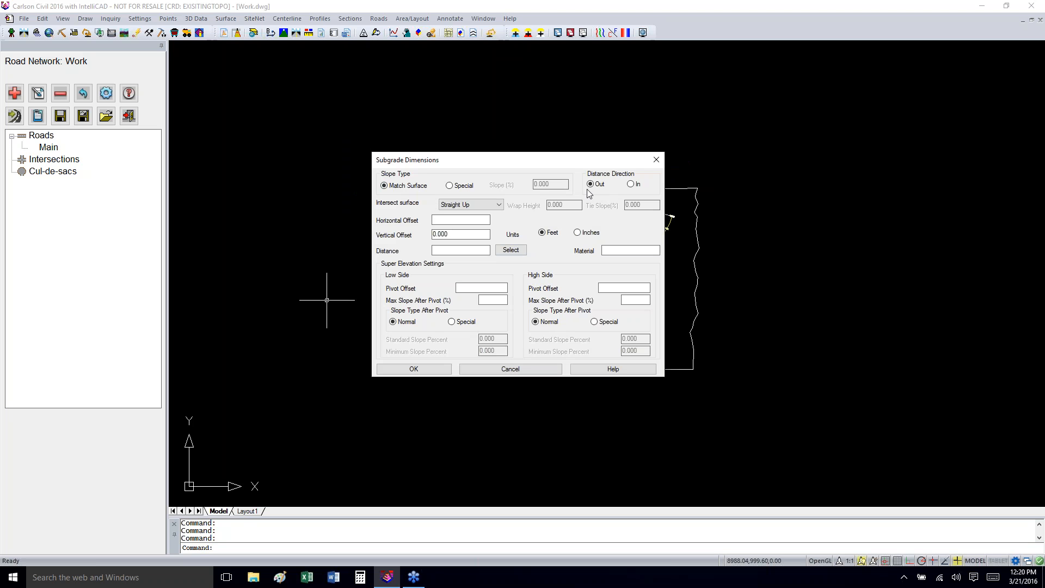
pyautogui.click(475, 206)
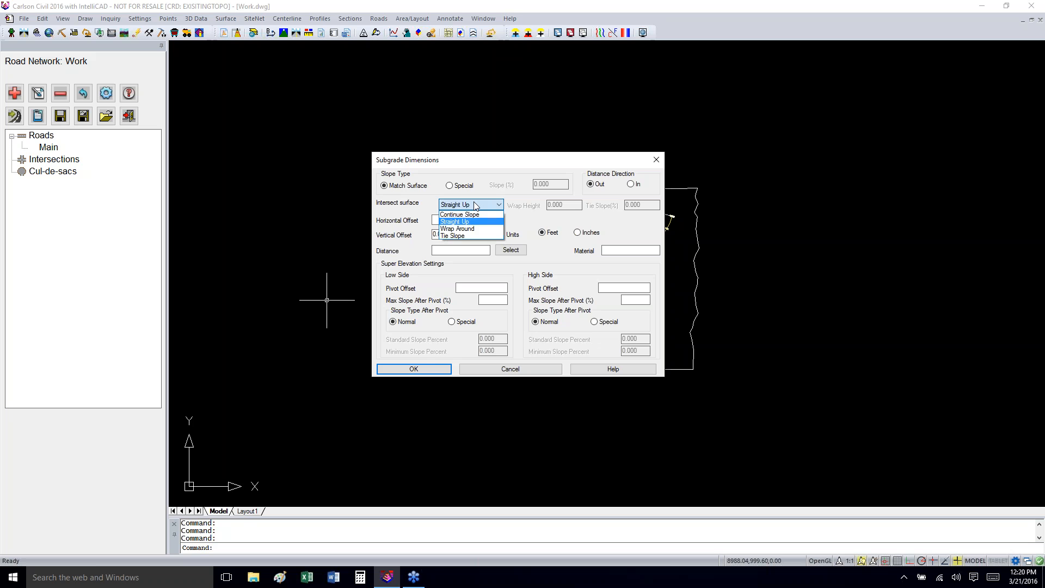
pyautogui.click(466, 222)
pyautogui.click(465, 221)
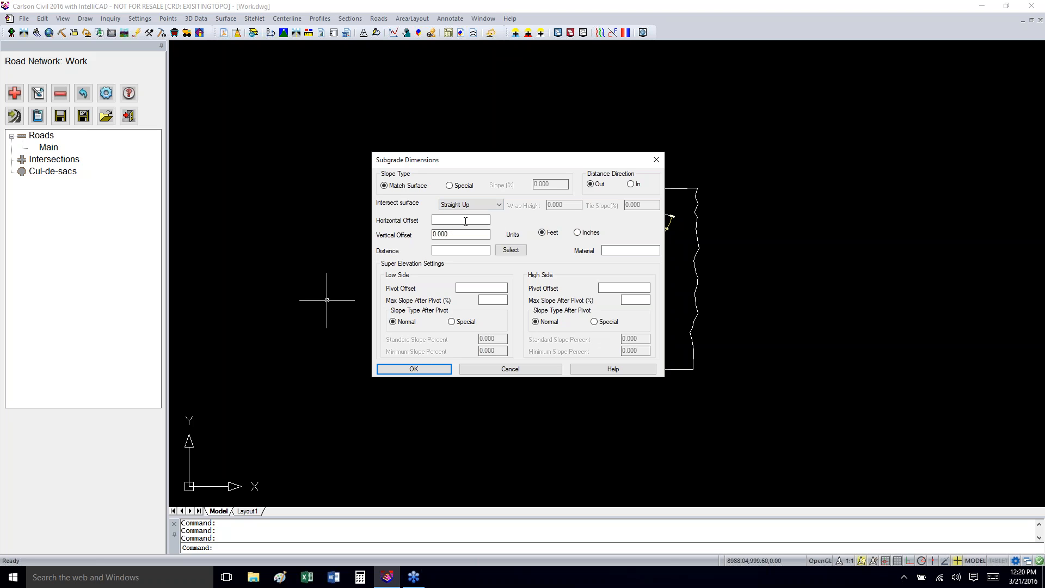
pyautogui.write('0')
pyautogui.moveTo(462, 239); pyautogui.dragTo(424, 240)
pyautogui.press('BackSpace')
pyautogui.write('5')
pyautogui.click(612, 250)
pyautogui.write('Bit')
pyautogui.click(414, 369)
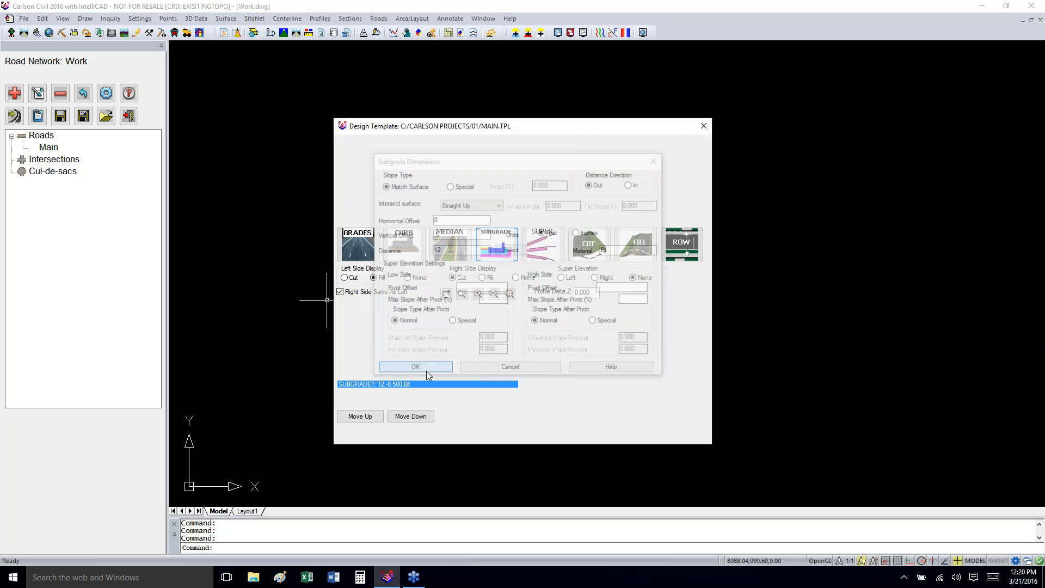
# - Add a second subgrade with horizontal offset 0, vertical offset -1, distance 12 and material Sand
pyautogui.scroll(2, 515, 172)
pyautogui.moveTo(516, 178); pyautogui.dragTo(518, 199, button='middle')
pyautogui.scroll(5, 515, 194)
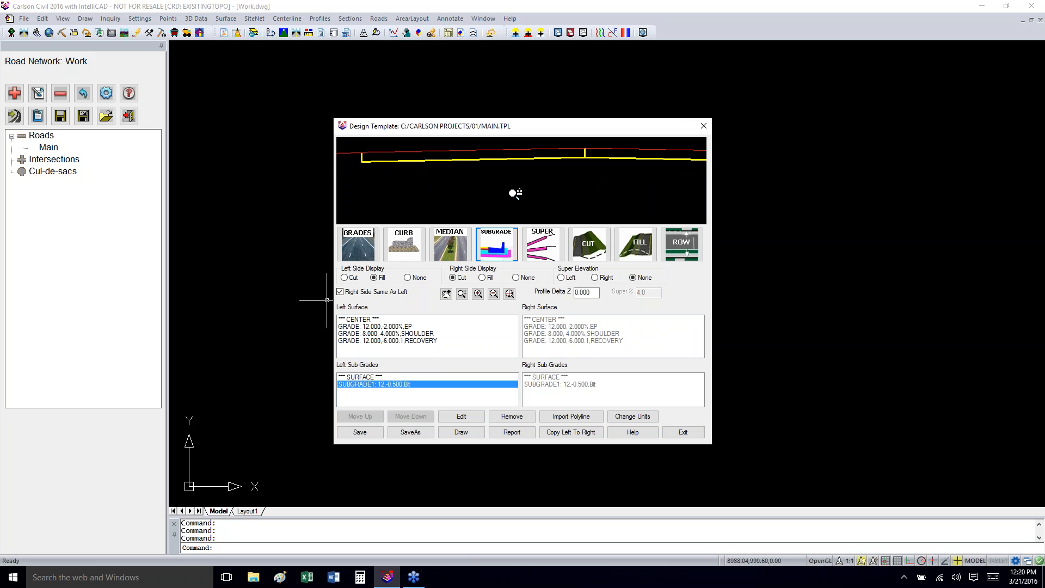
pyautogui.scroll(-4, 514, 194)
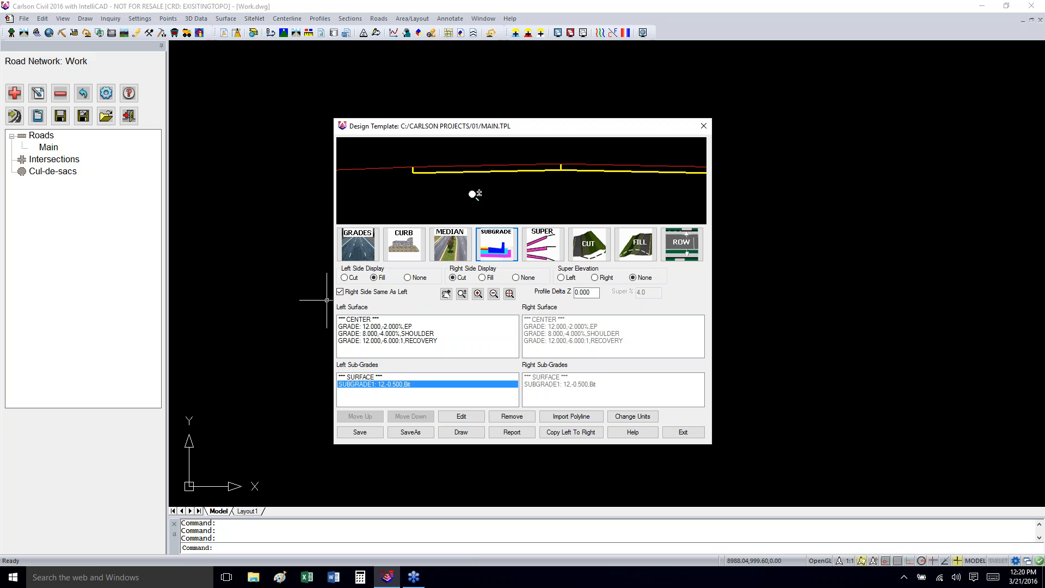
pyautogui.scroll(-2, 444, 188)
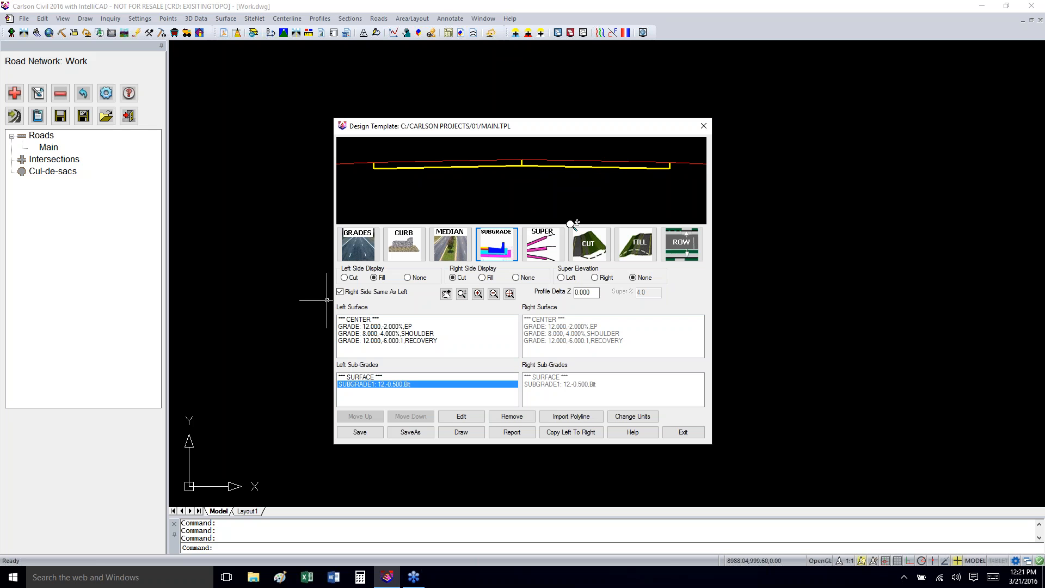
pyautogui.click(495, 248)
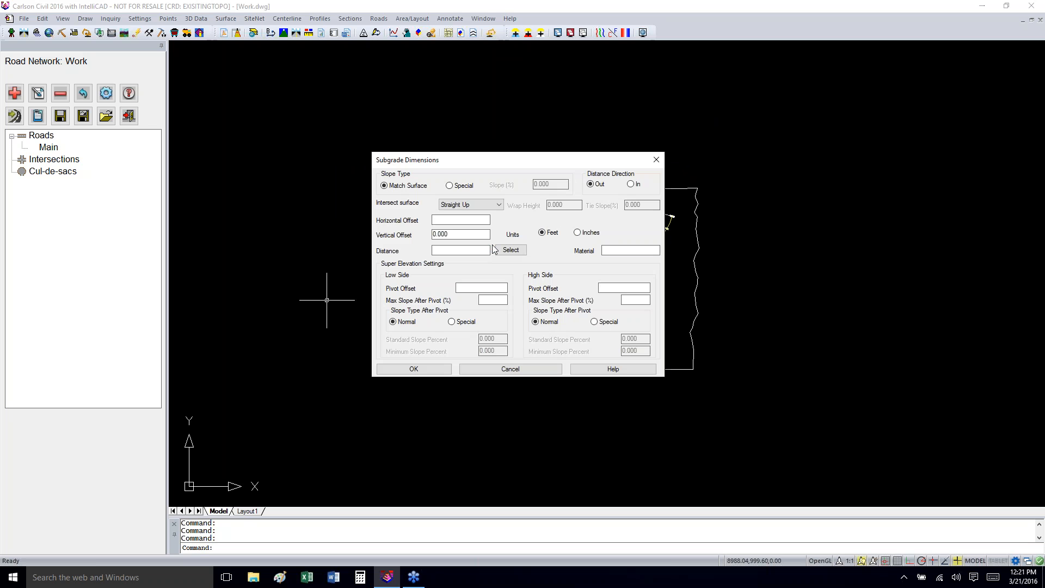
pyautogui.click(458, 220)
pyautogui.write('0')
pyautogui.moveTo(466, 235); pyautogui.dragTo(423, 236)
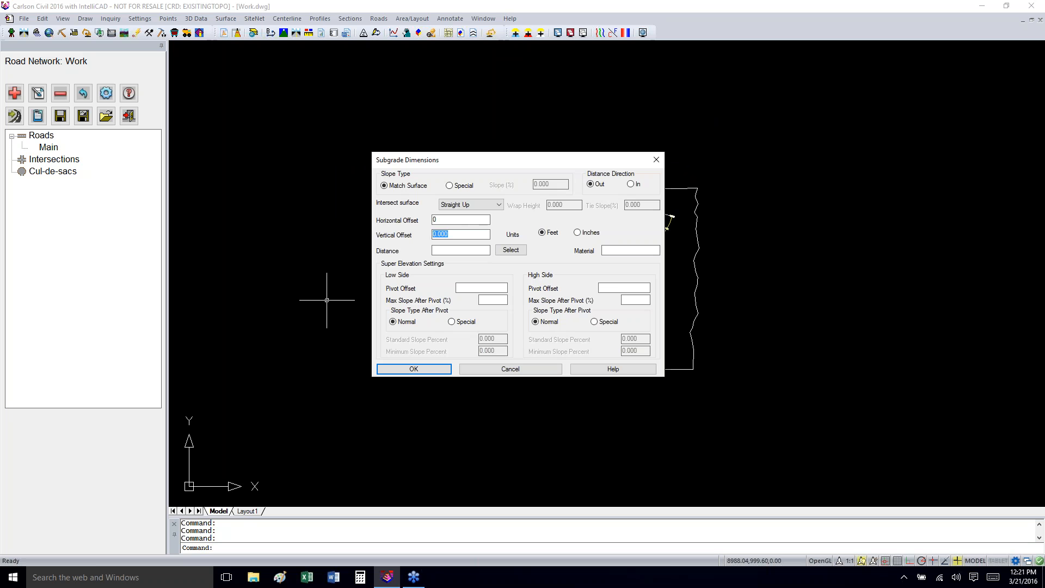
pyautogui.write('1')
pyautogui.write('12')
pyautogui.click(601, 250)
pyautogui.write('Sand')
pyautogui.click(413, 369)
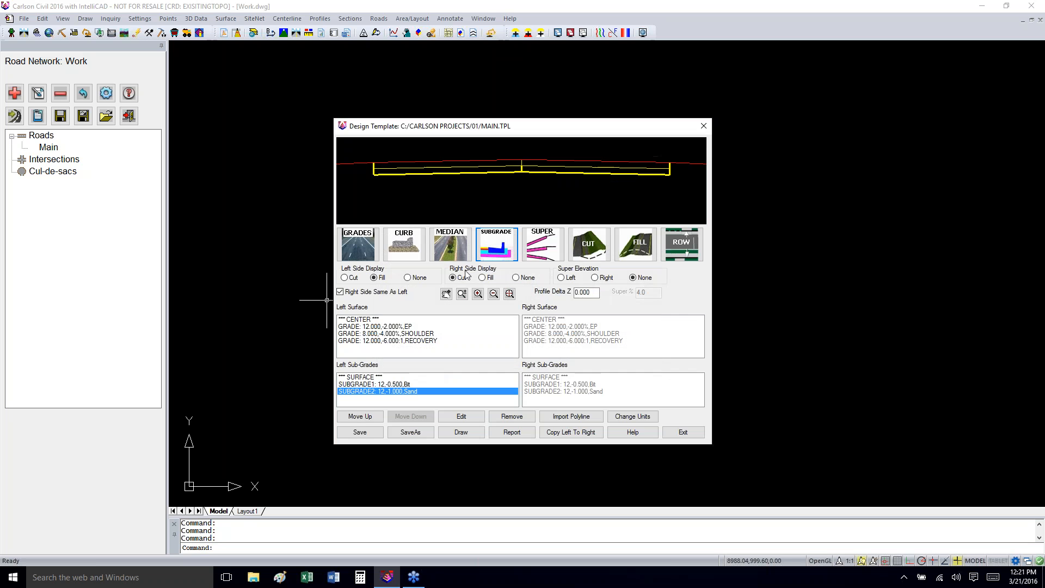
# - Add a third subgrade with horizontal offset 0, vertical offset -1.75, distance 12 and material Agg
pyautogui.click(491, 243)
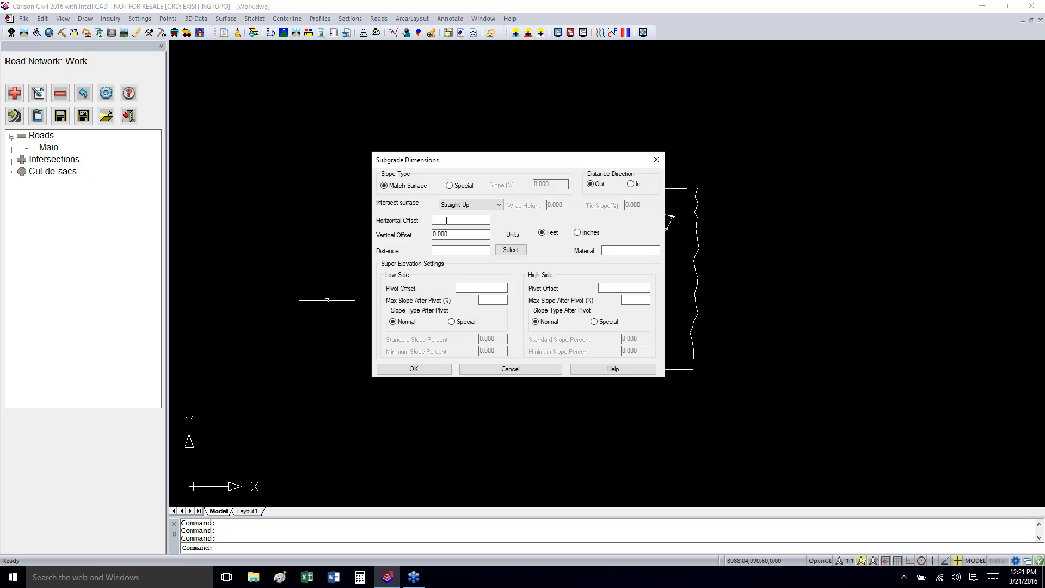
pyautogui.click(446, 221)
pyautogui.write('1.75')
pyautogui.moveTo(444, 221); pyautogui.dragTo(389, 235)
pyautogui.write('0')
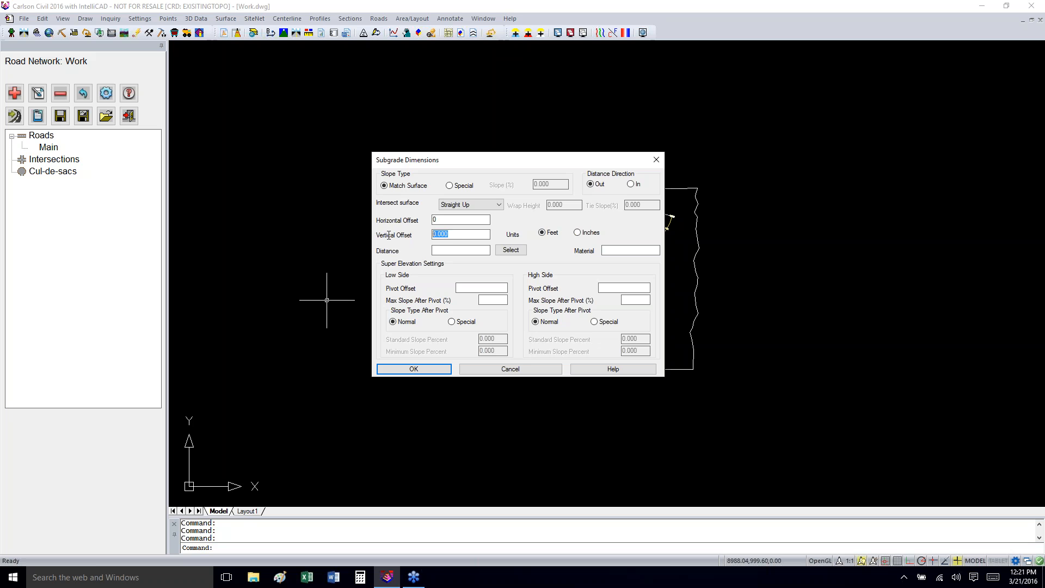
pyautogui.write('1.75')
pyautogui.click(431, 369)
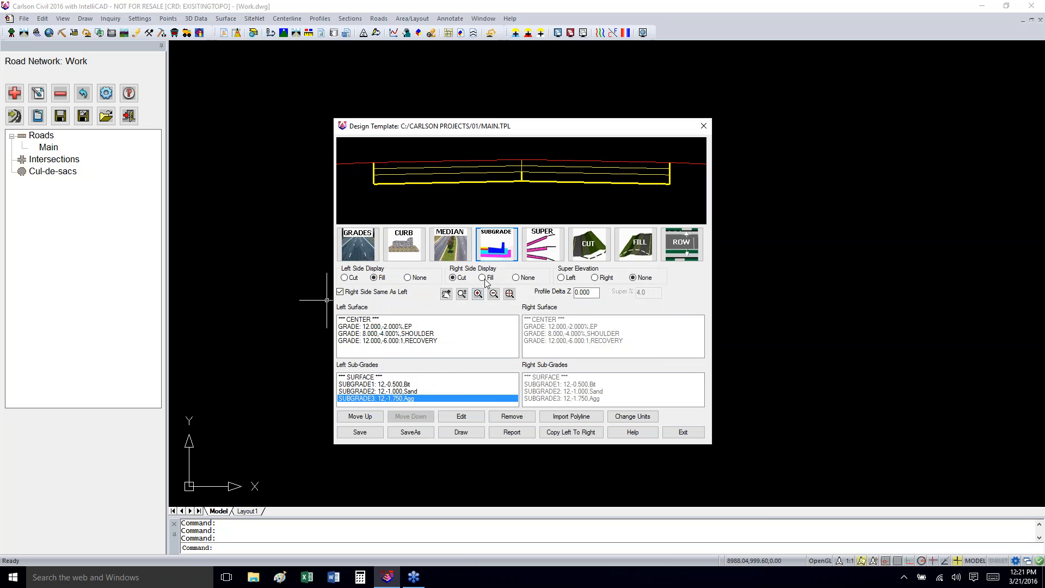
# - Add a shoulder subgrade with horizontal offset 12, vertical offset -0.83, distance 8 and material Shoulder Agg
pyautogui.click(503, 245)
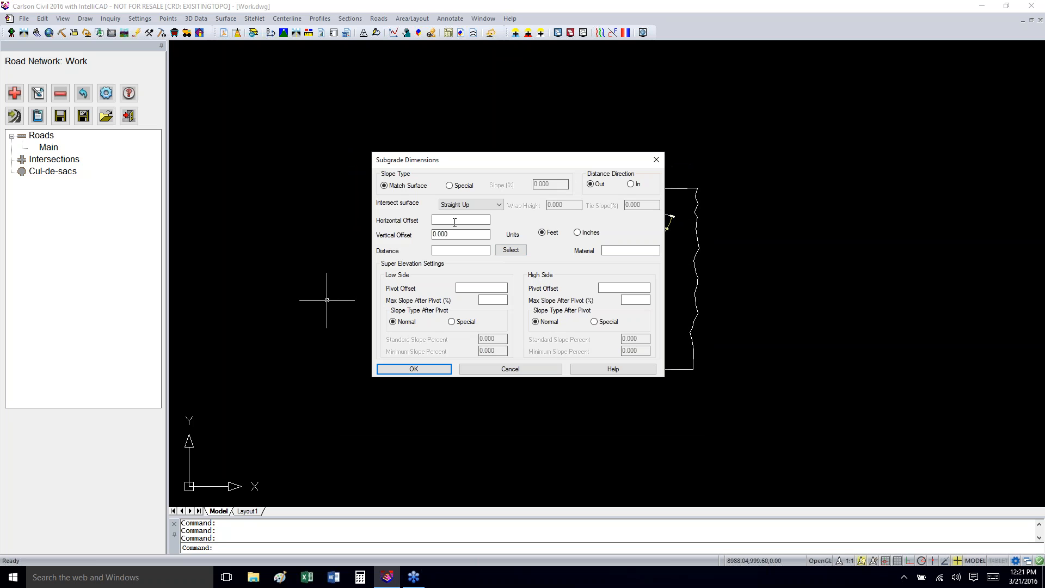
pyautogui.write('12')
pyautogui.moveTo(458, 234); pyautogui.dragTo(420, 236)
pyautogui.write('.83')
pyautogui.click(607, 251)
pyautogui.write('Shoulder Agg')
pyautogui.click(414, 369)
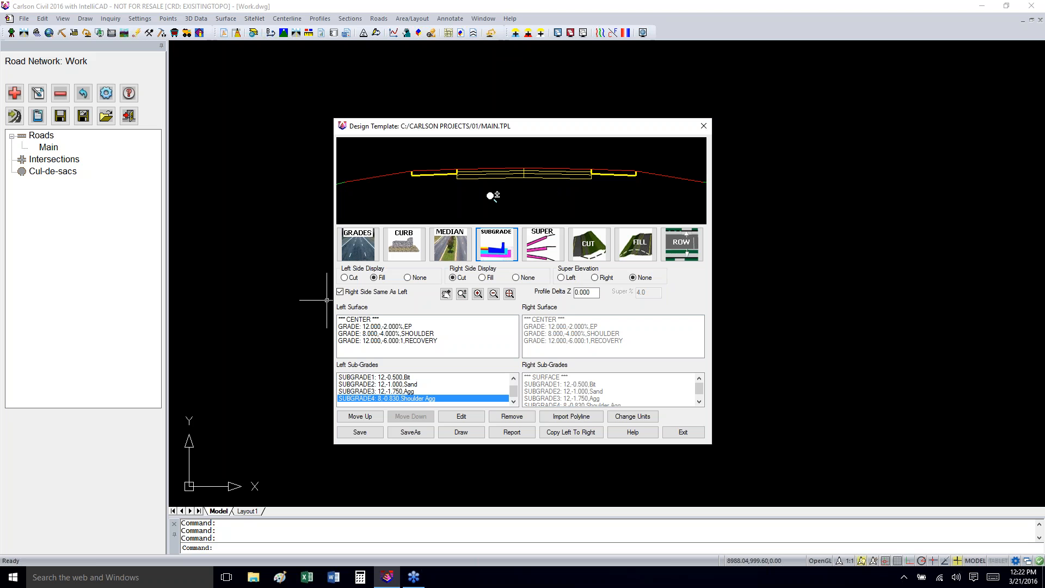
pyautogui.click(404, 250)
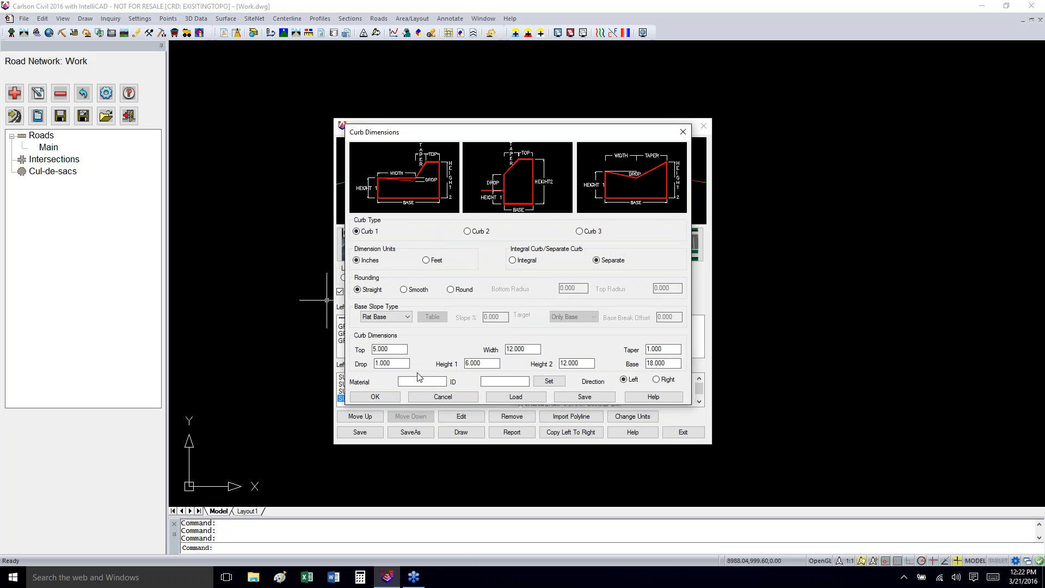
pyautogui.click(564, 400)
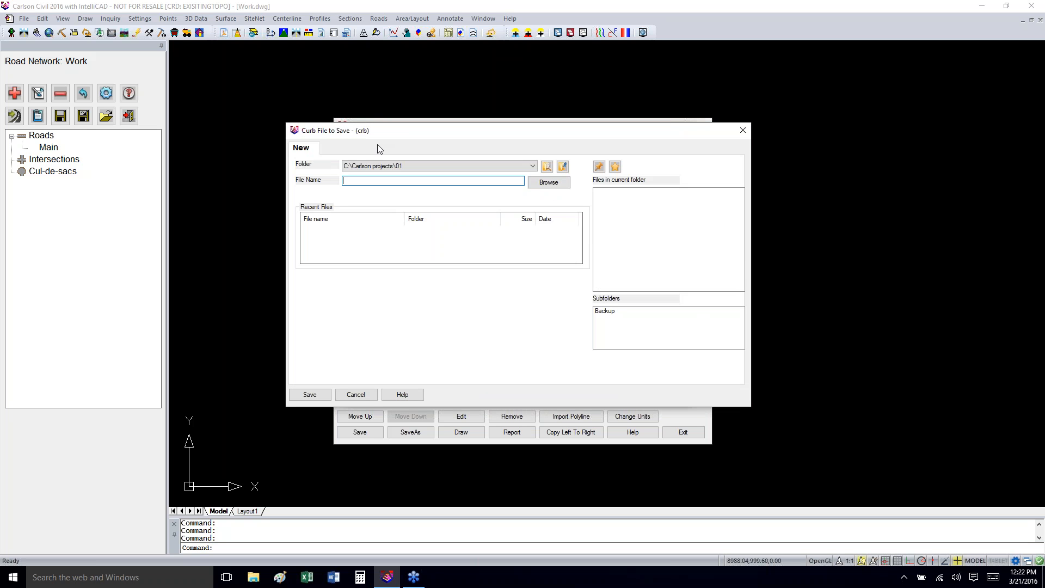
pyautogui.click(356, 393)
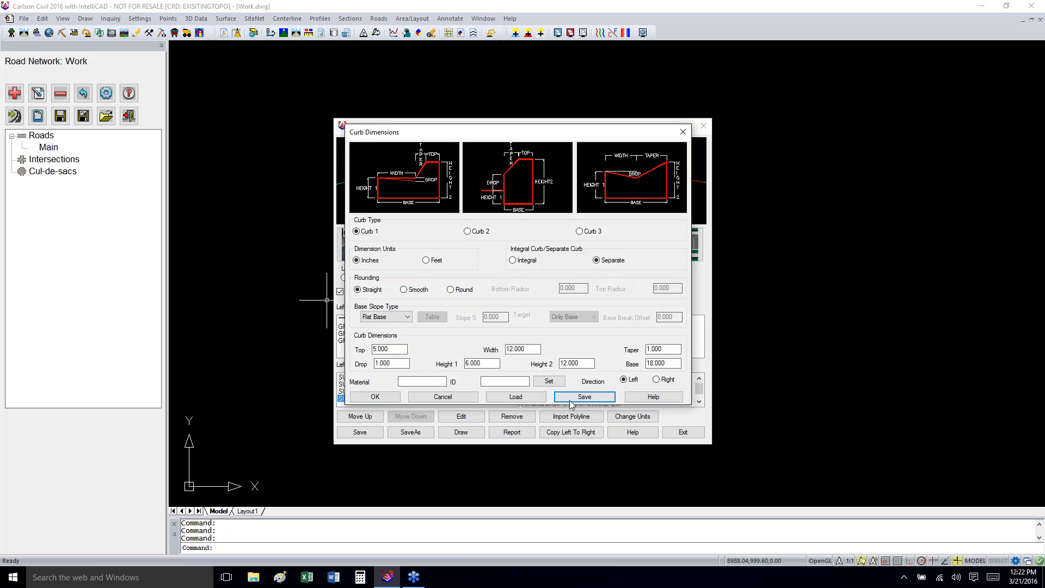
pyautogui.click(525, 398)
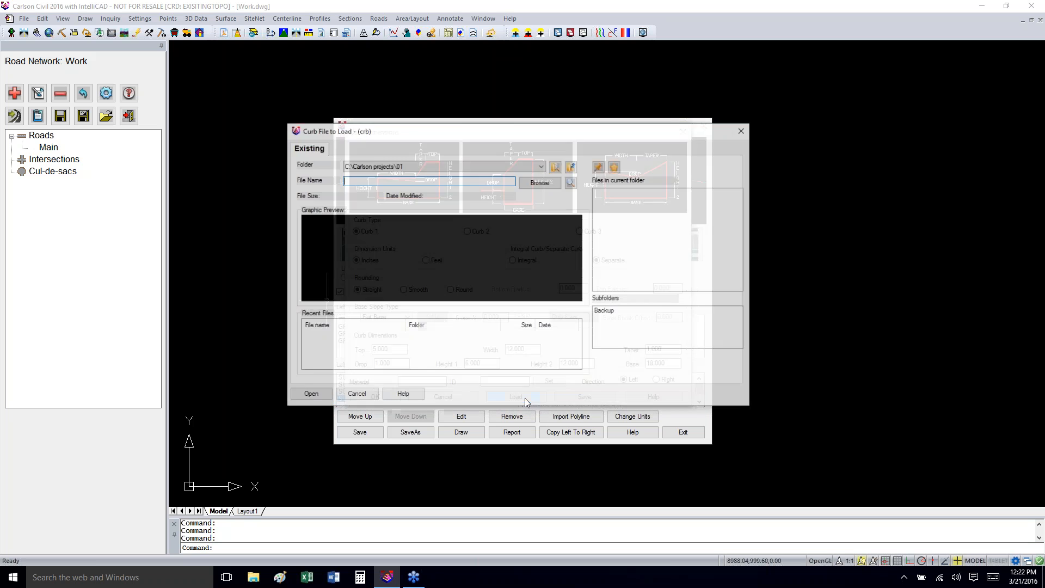
pyautogui.click(356, 395)
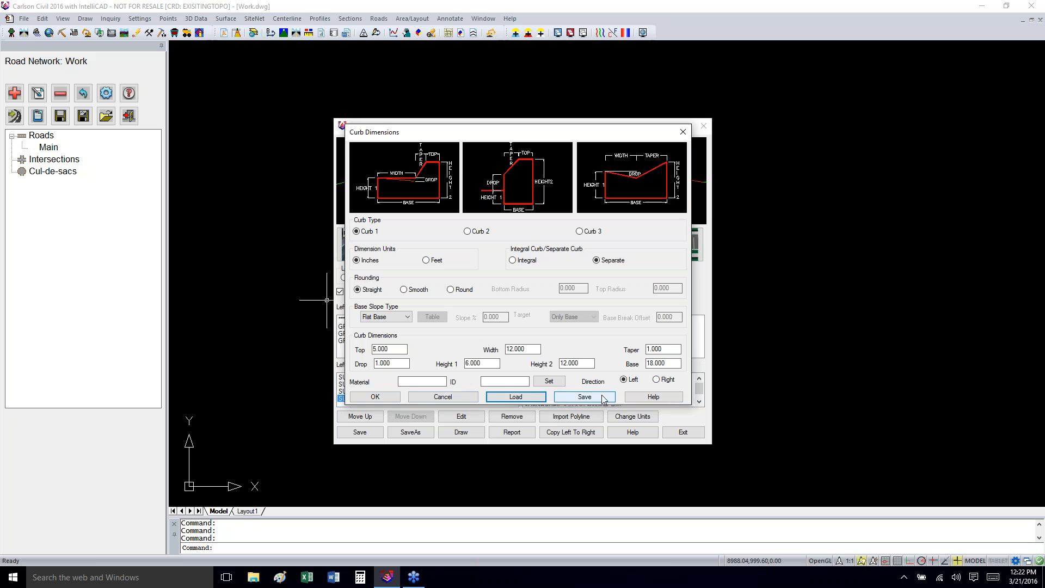
pyautogui.click(462, 397)
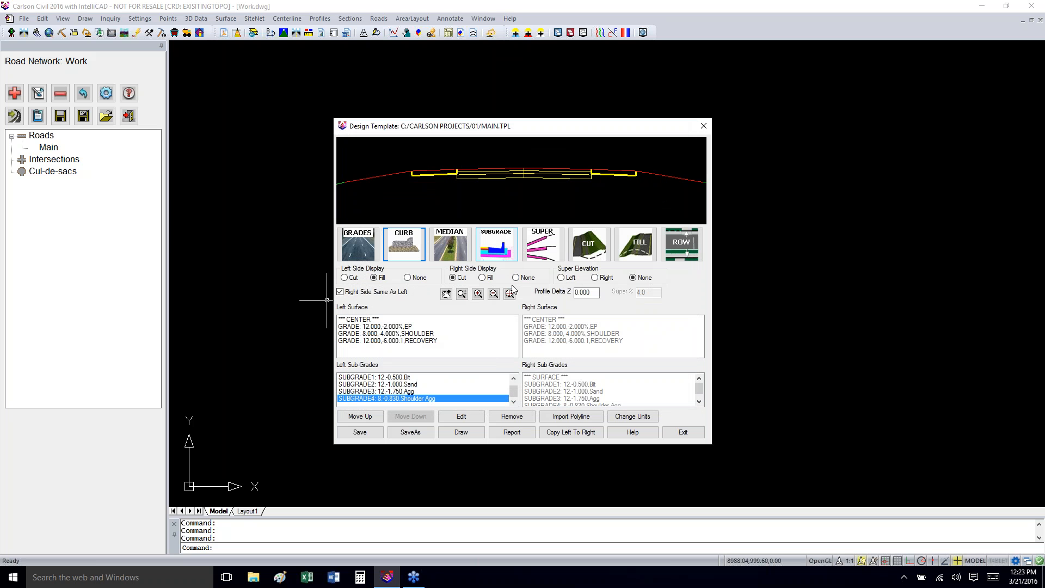
# - Save the Main template, accept the Main road settings and process the road network
pyautogui.click(358, 433)
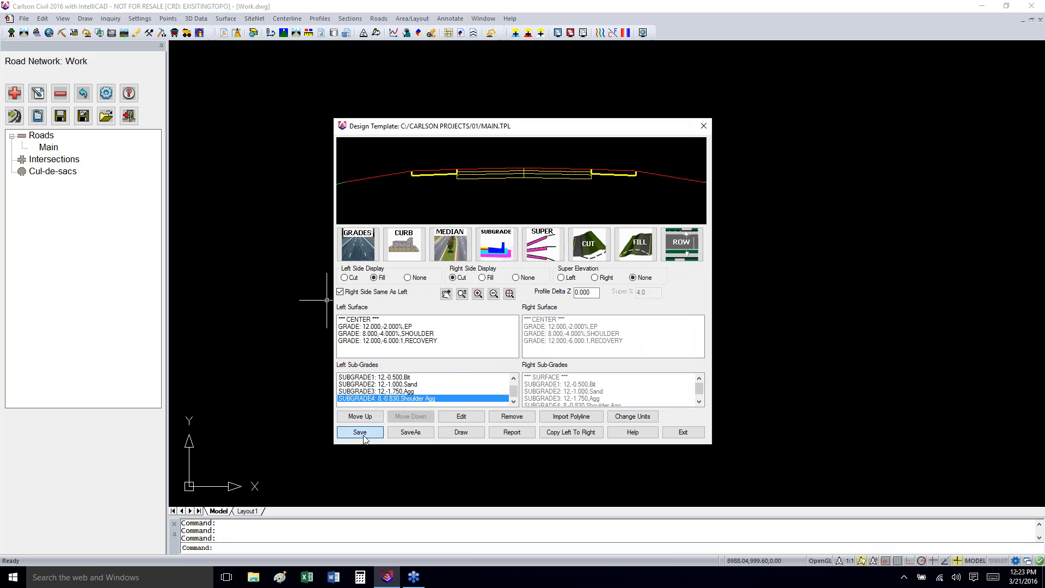
pyautogui.click(697, 431)
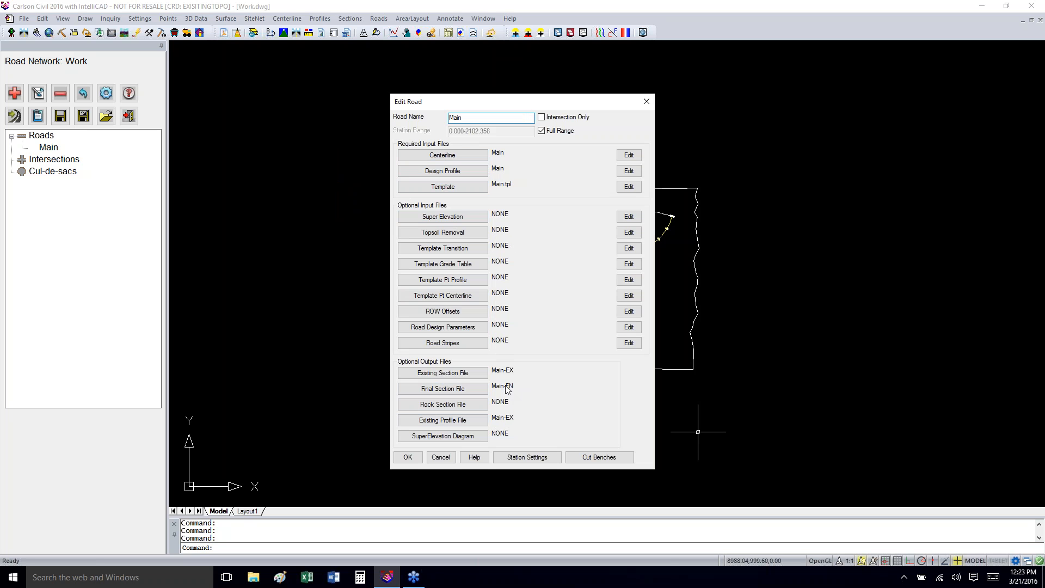
pyautogui.click(409, 457)
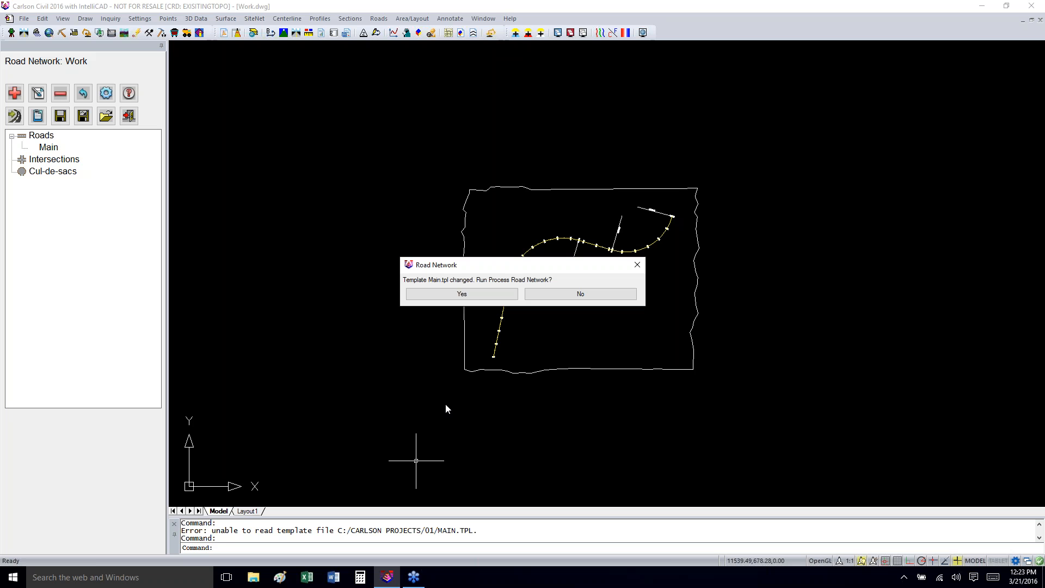
pyautogui.click(475, 300)
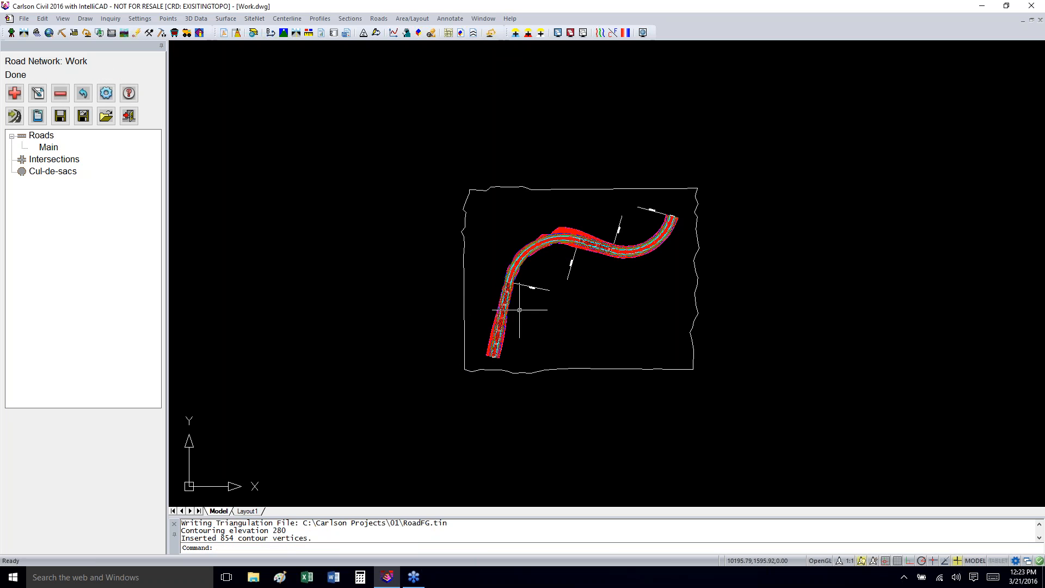
# - Load all entities of the processed road into the 3D viewer
pyautogui.scroll(5, 519, 310)
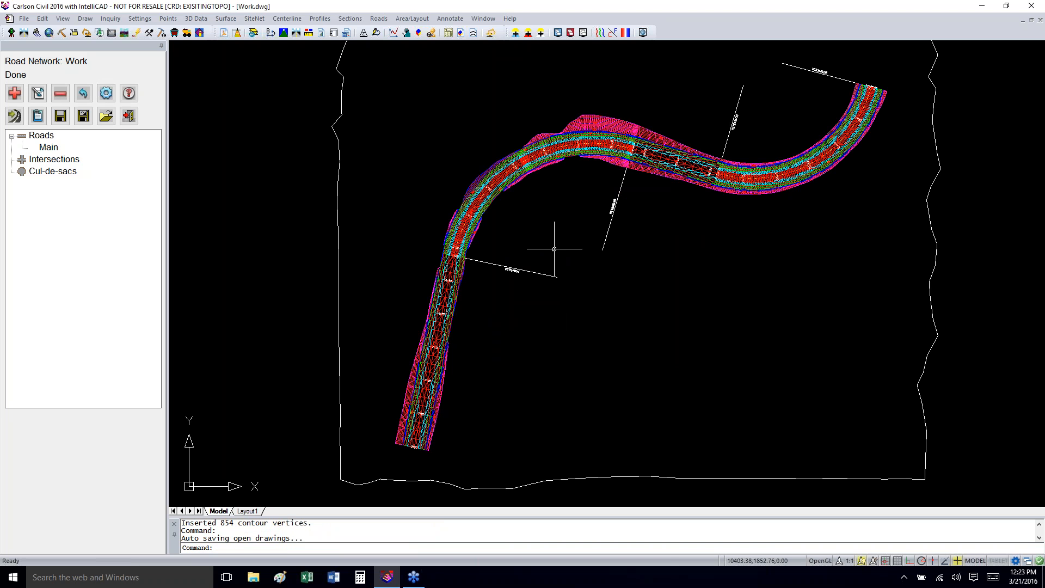
pyautogui.click(419, 37)
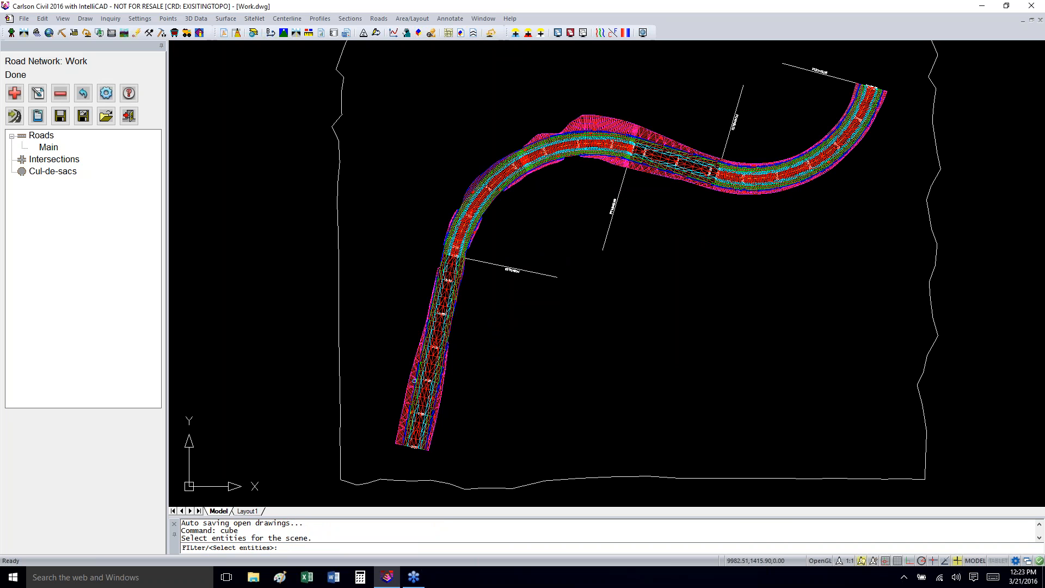
pyautogui.click(360, 468)
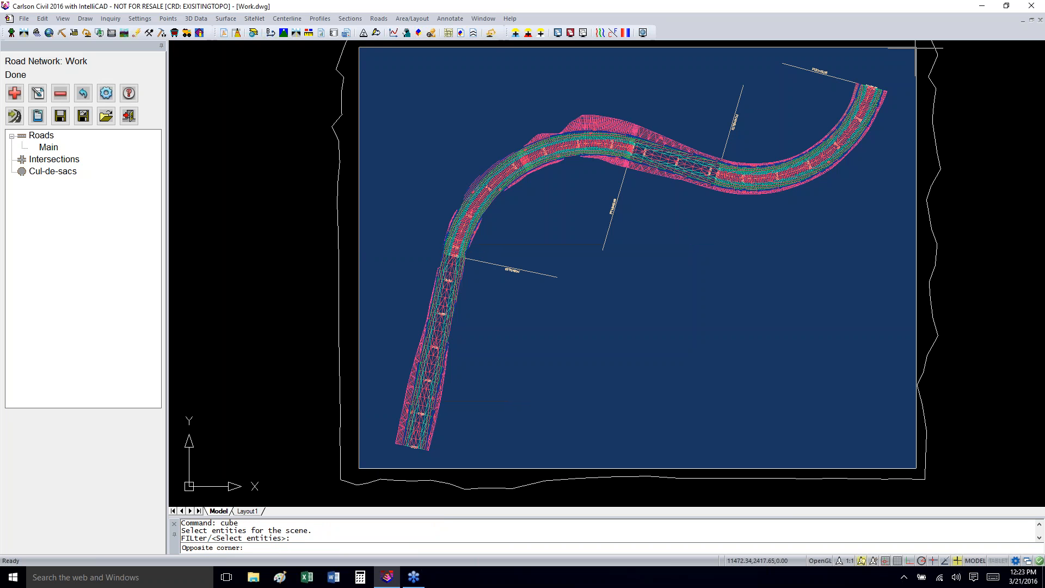
pyautogui.click(915, 51)
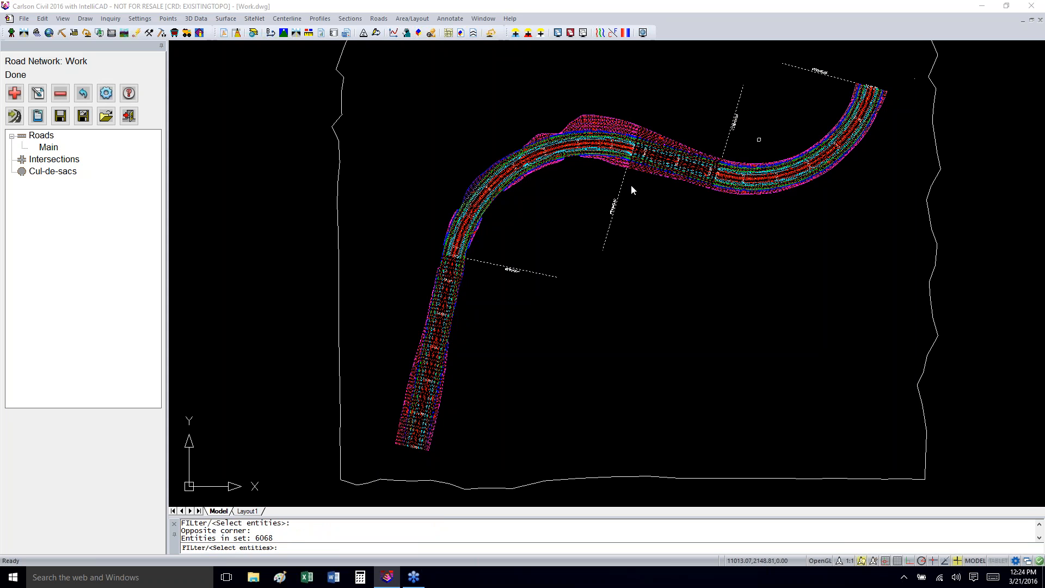
pyautogui.press('Return')
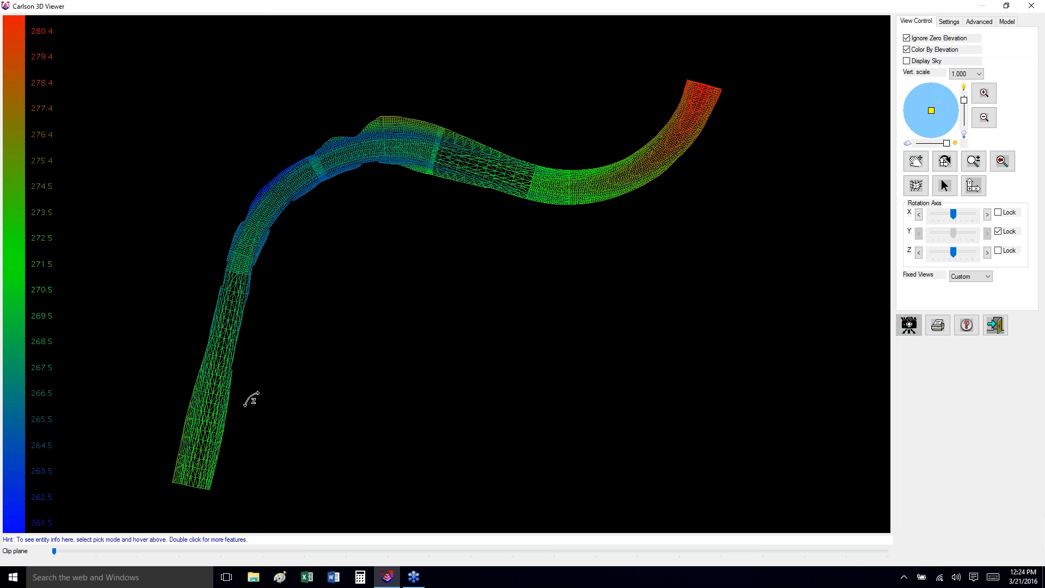
# - Tilt the 3D road model to a low perspective and set its vertical scale to 4
pyautogui.moveTo(251, 399); pyautogui.dragTo(284, 389)
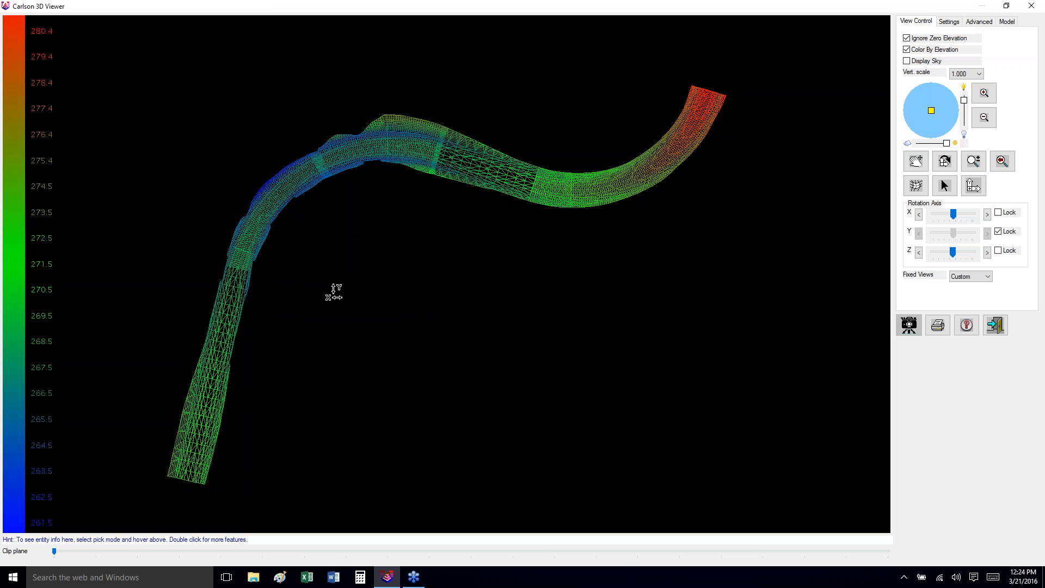
pyautogui.moveTo(336, 287); pyautogui.dragTo(334, 160)
pyautogui.moveTo(345, 325); pyautogui.dragTo(354, 117)
pyautogui.moveTo(175, 434); pyautogui.dragTo(321, 462)
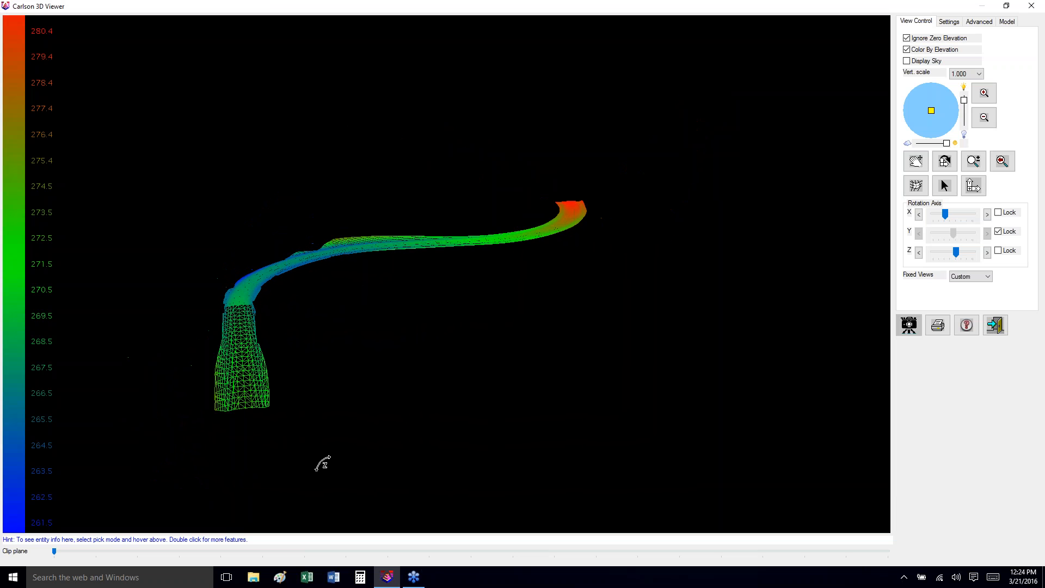
pyautogui.click(966, 74)
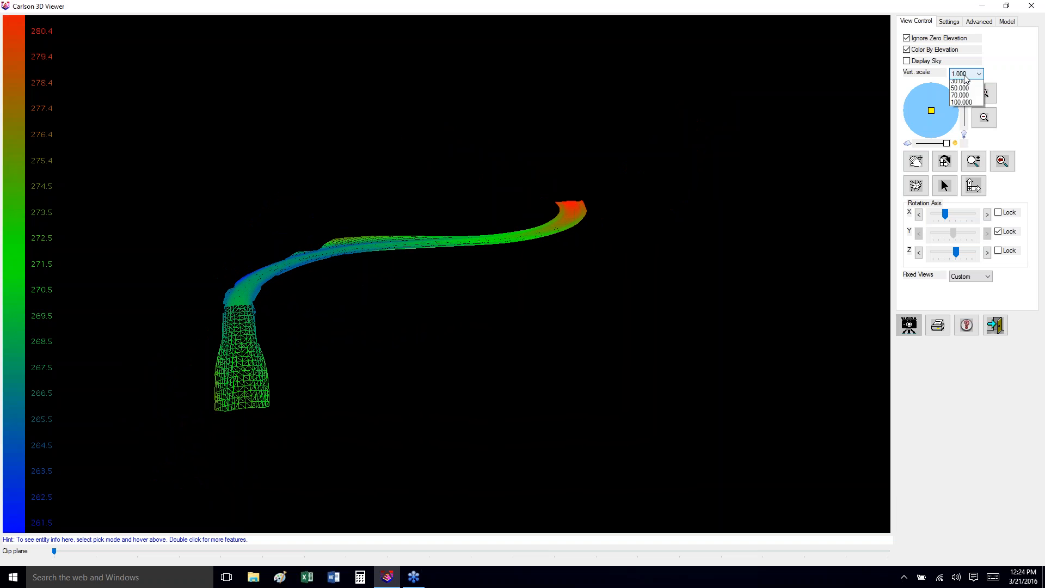
pyautogui.click(959, 141)
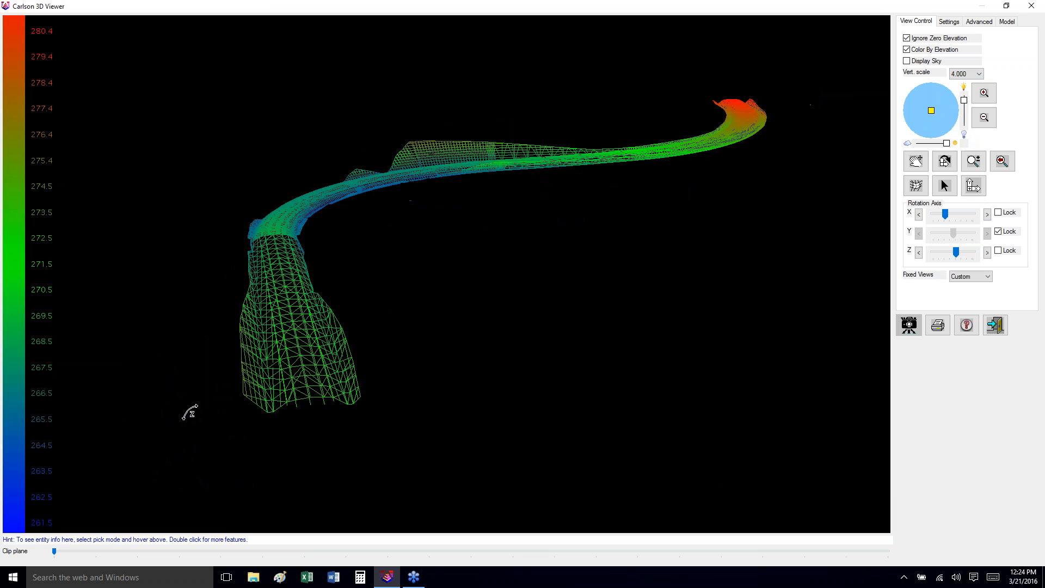
# - Examine the road surface, side slopes and curves from several angles and close the 3D viewer
pyautogui.moveTo(318, 393); pyautogui.dragTo(315, 367)
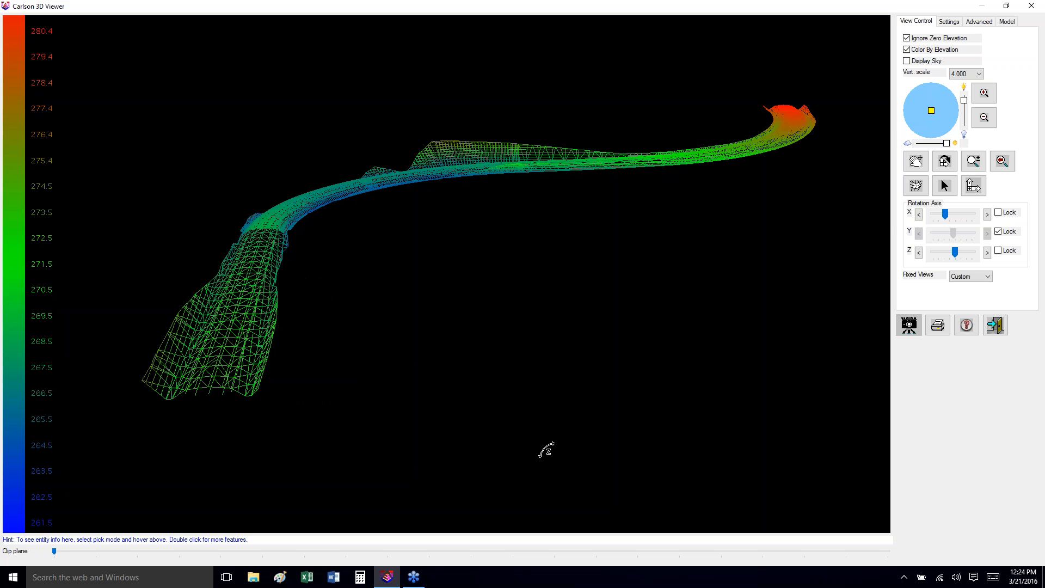
pyautogui.moveTo(544, 446); pyautogui.dragTo(621, 422)
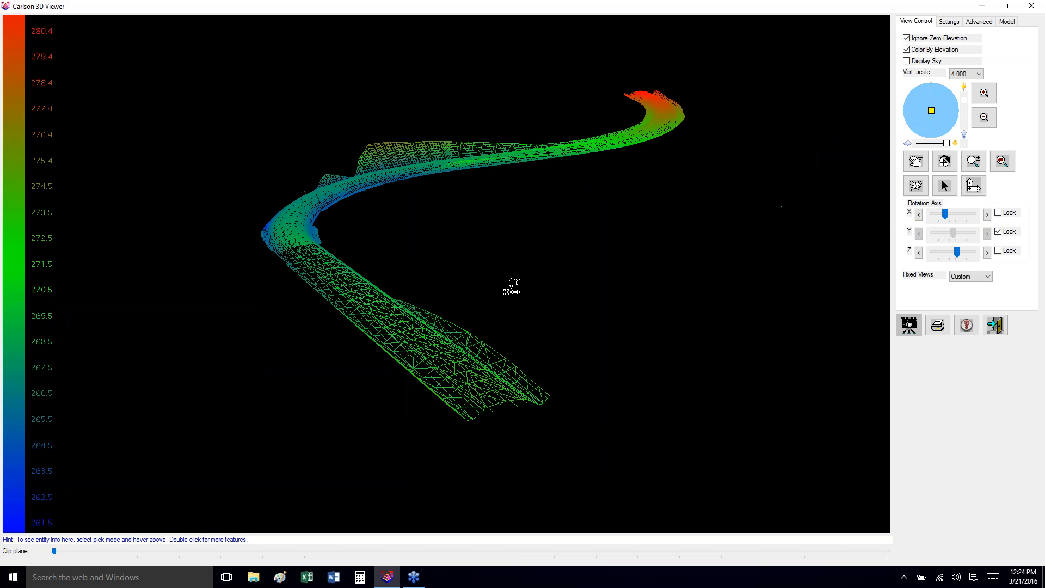
pyautogui.moveTo(511, 270)
pyautogui.mouseDown()
pyautogui.moveTo(521, 234)
pyautogui.moveTo(517, 263)
pyautogui.mouseUp()
pyautogui.moveTo(514, 468); pyautogui.dragTo(472, 457)
pyautogui.moveTo(445, 308)
pyautogui.mouseDown()
pyautogui.moveTo(455, 262)
pyautogui.moveTo(448, 322)
pyautogui.mouseUp()
pyautogui.scroll(2, 318, 338)
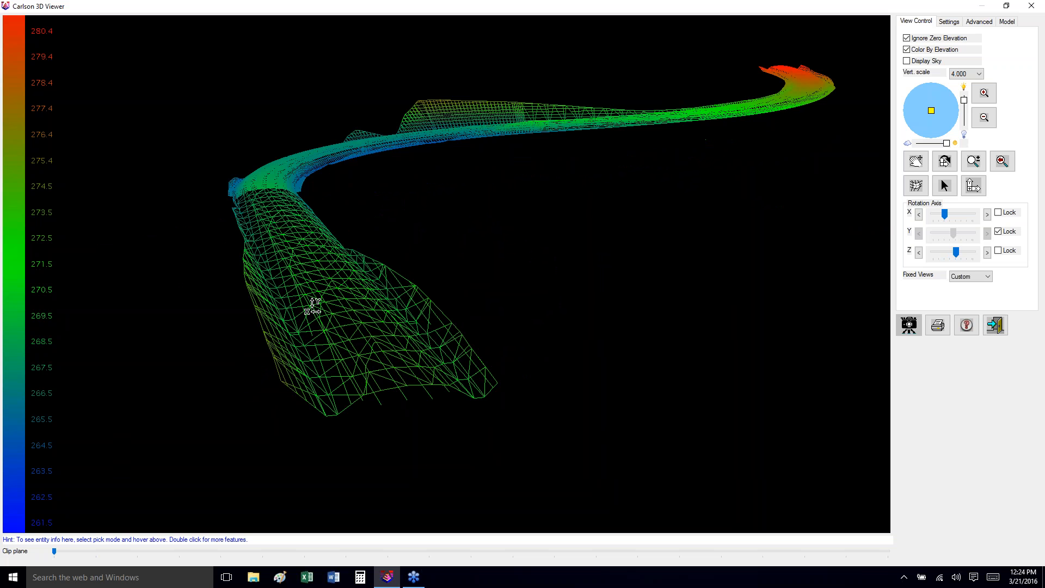
pyautogui.scroll(3, 404, 385)
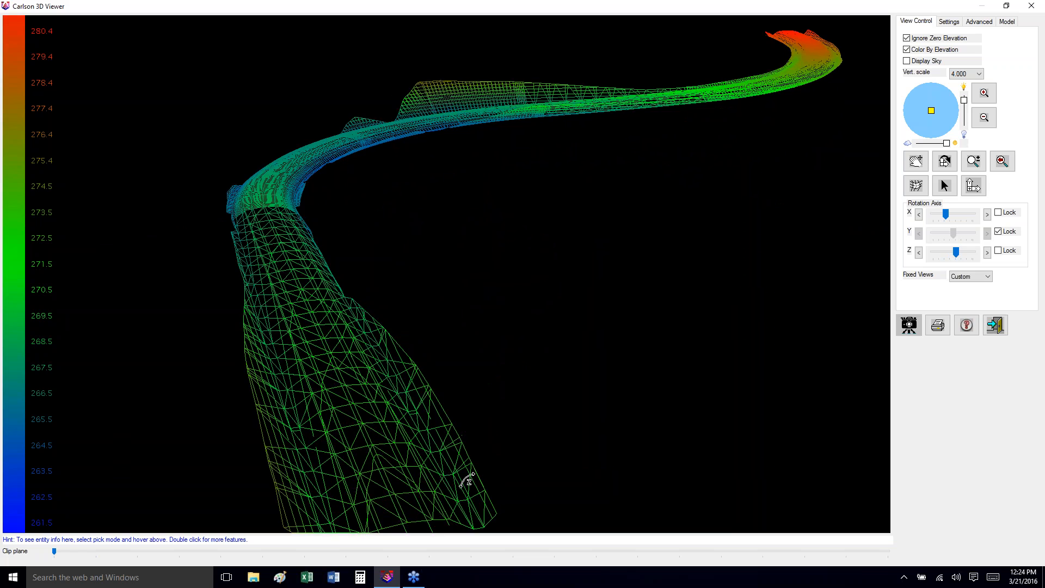
pyautogui.moveTo(467, 478); pyautogui.dragTo(586, 443)
pyautogui.moveTo(471, 154); pyautogui.dragTo(450, 345)
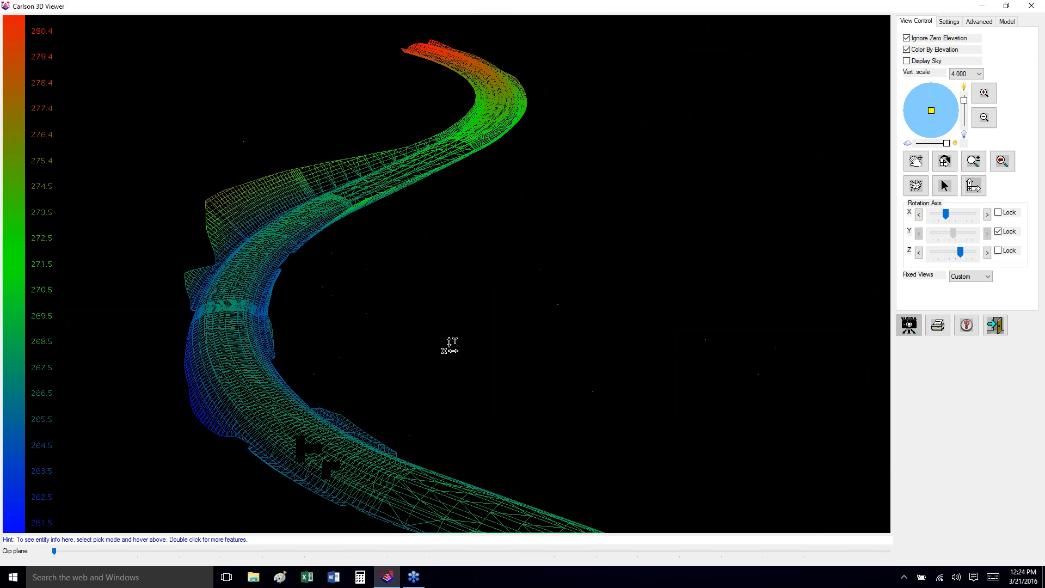
pyautogui.moveTo(279, 464); pyautogui.dragTo(373, 469)
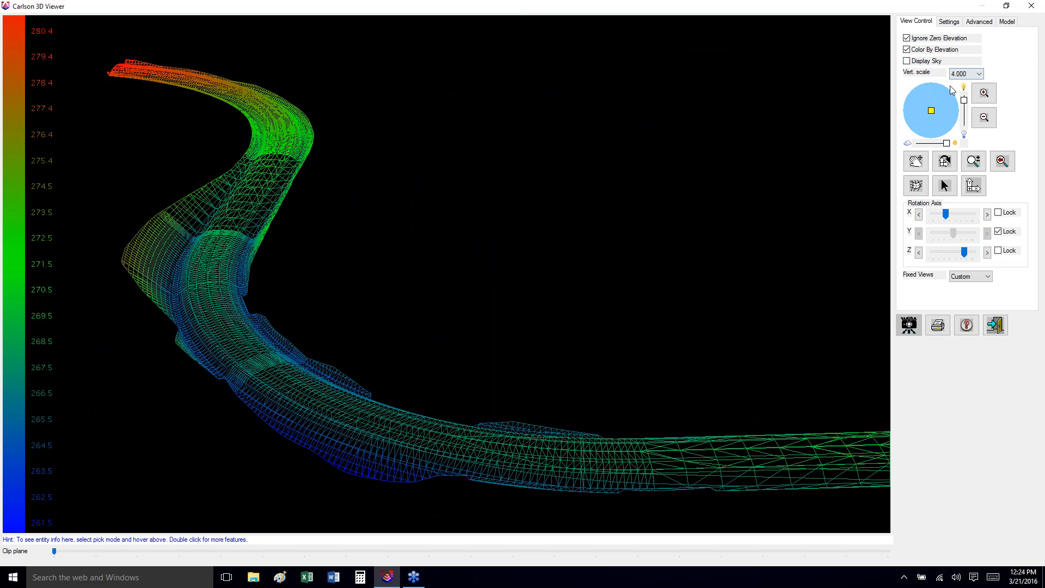
pyautogui.click(995, 323)
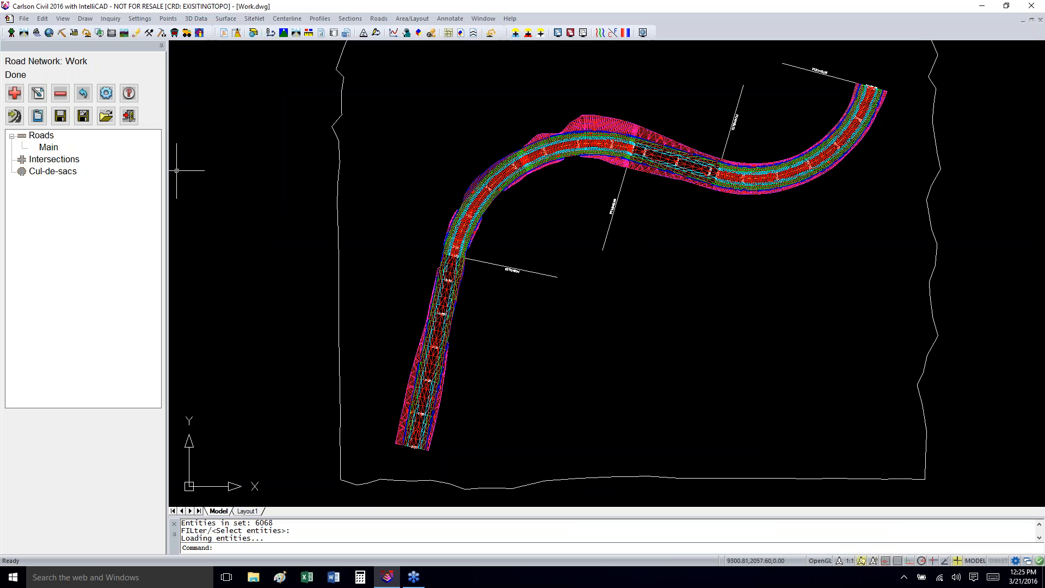
# - Display the road network's output processing report with the station, interval, cut (cy) and fill (cy) fields
pyautogui.click(37, 116)
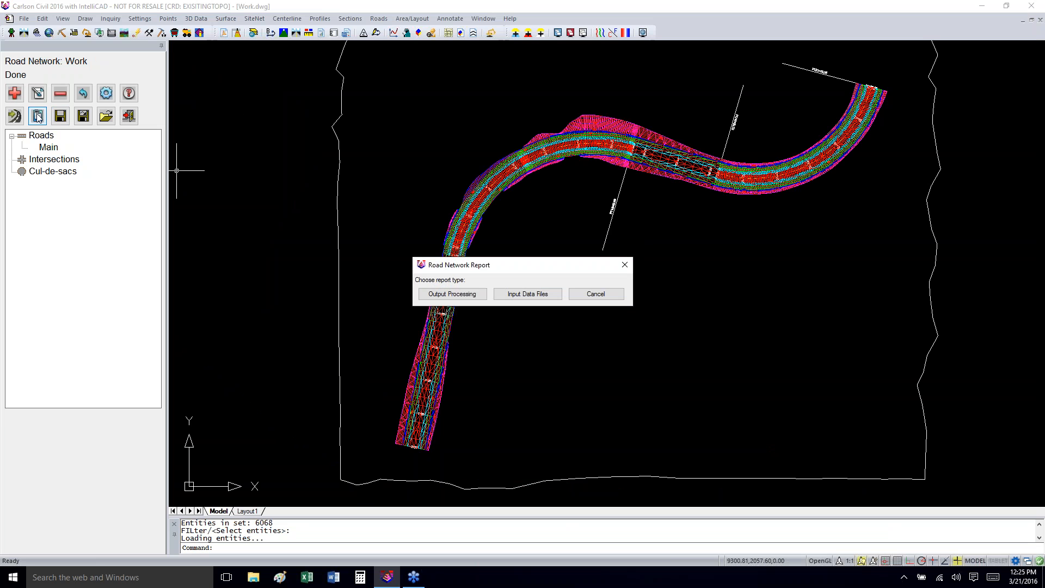
pyautogui.click(431, 296)
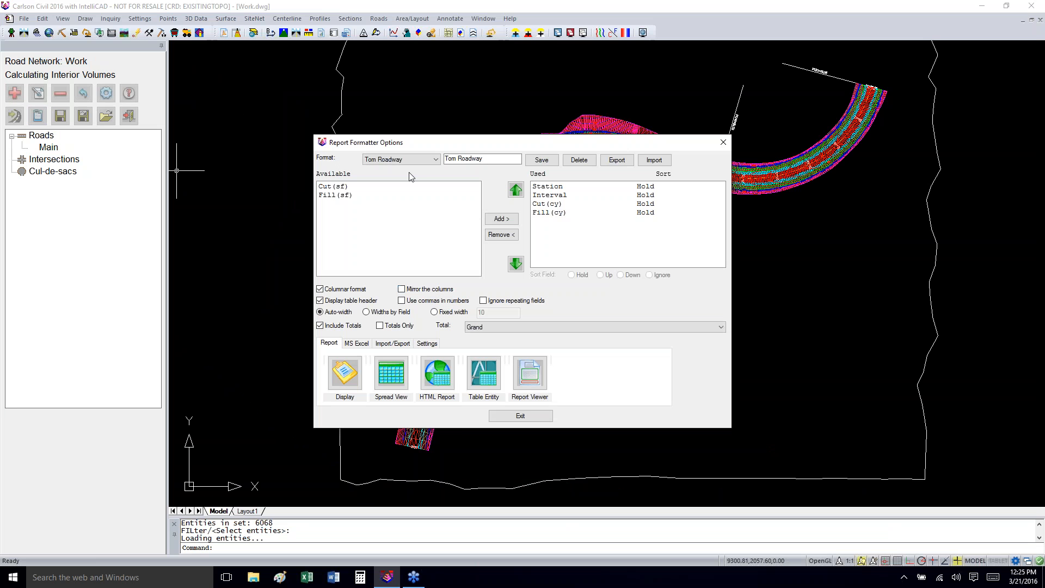
pyautogui.click(437, 160)
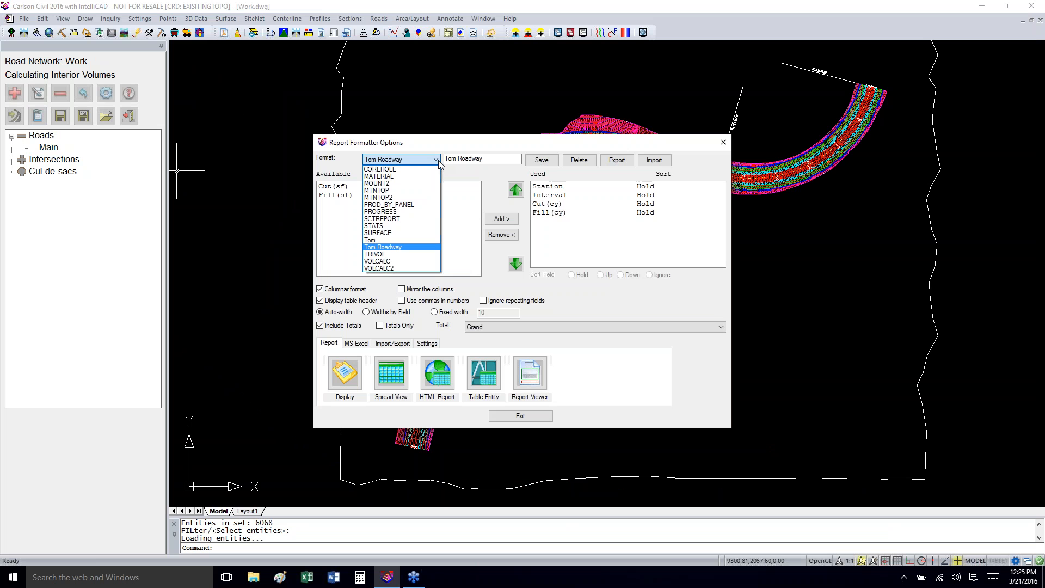
pyautogui.click(439, 160)
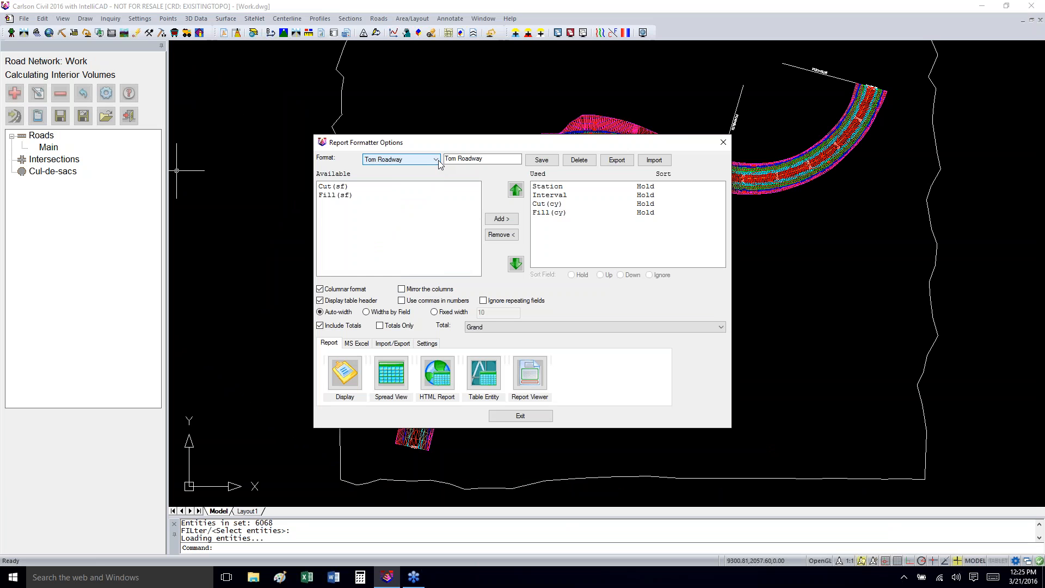
pyautogui.click(439, 160)
pyautogui.click(439, 160)
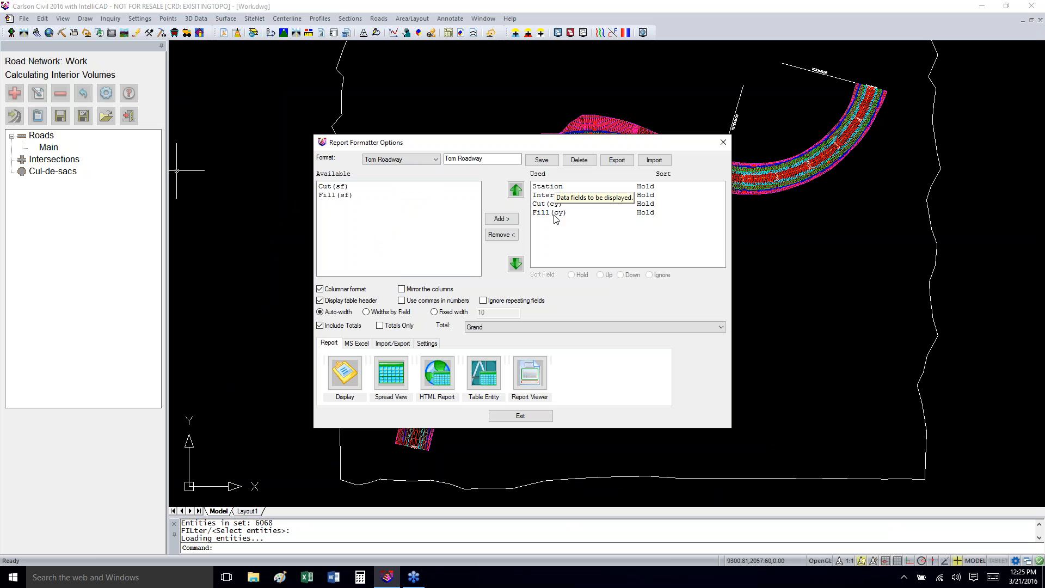
pyautogui.click(346, 374)
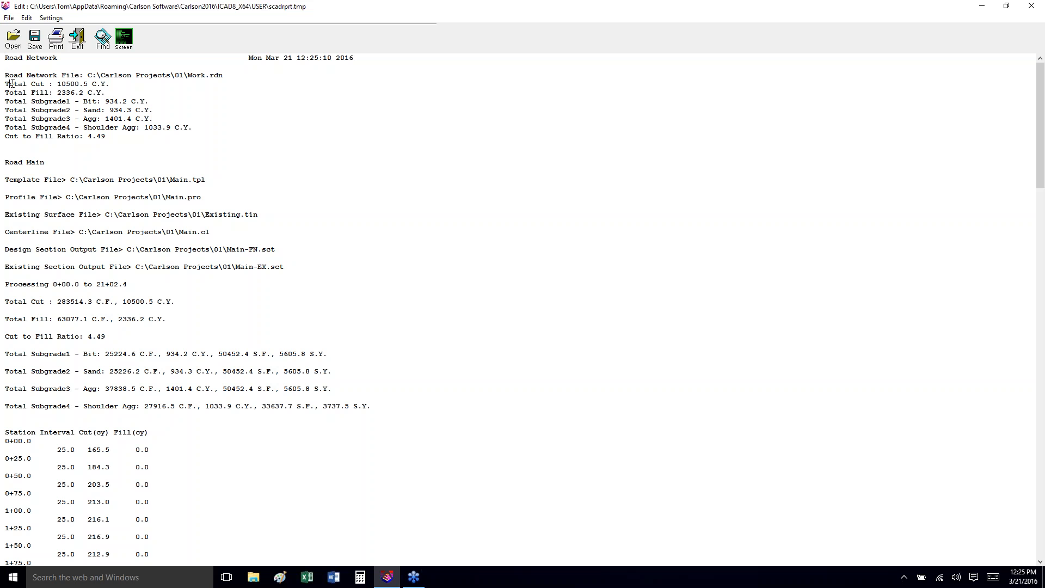
# - Review the report's cut, fill and subgrade totals and its station-by-station volumes, and close the report and its formatter
pyautogui.moveTo(11, 84); pyautogui.dragTo(80, 93)
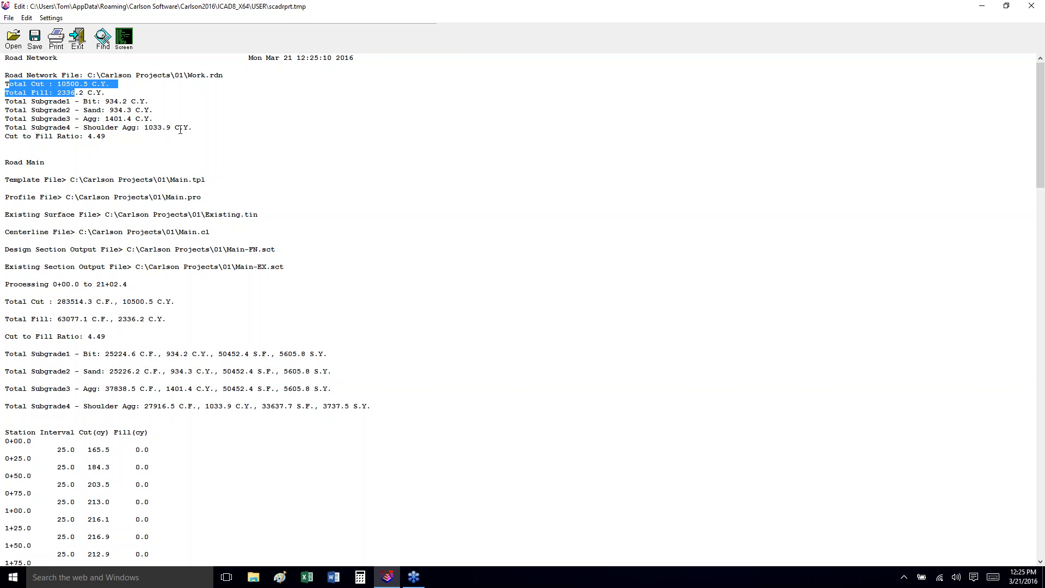
pyautogui.moveTo(198, 128); pyautogui.dragTo(5, 101)
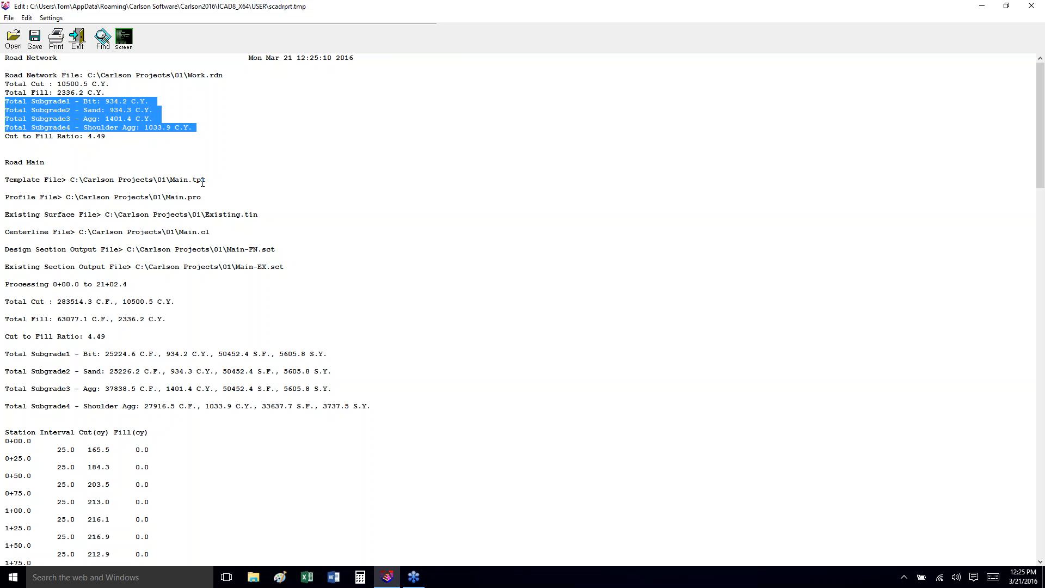
pyautogui.scroll(-1, 193, 188)
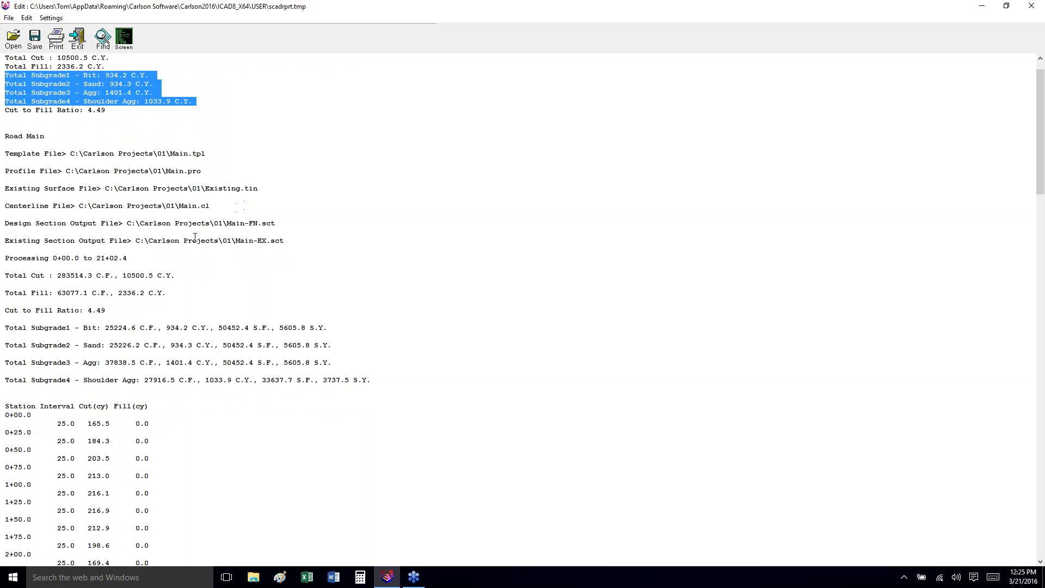
pyautogui.scroll(-3, 195, 238)
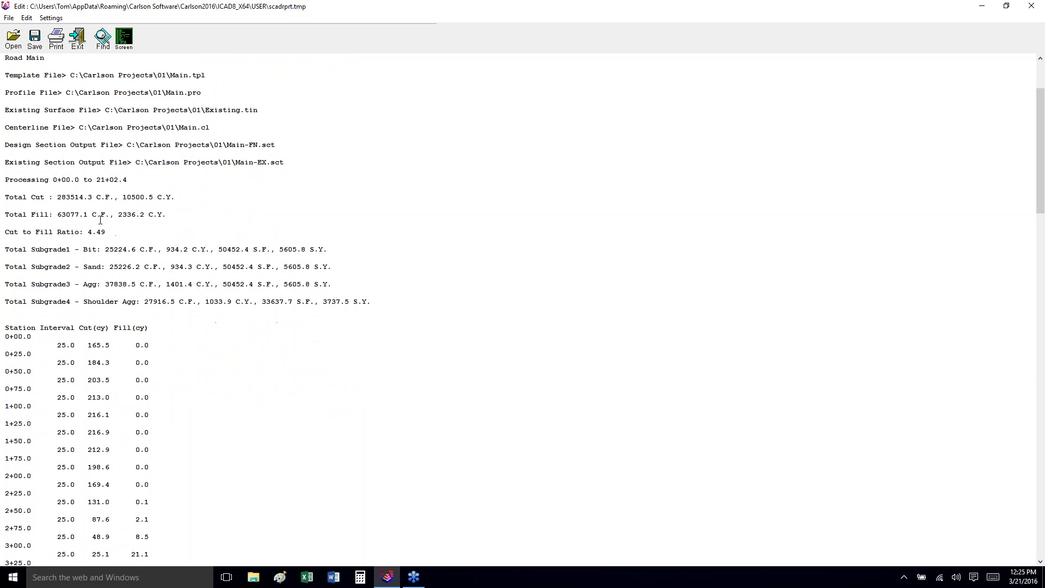
pyautogui.scroll(-3, 101, 220)
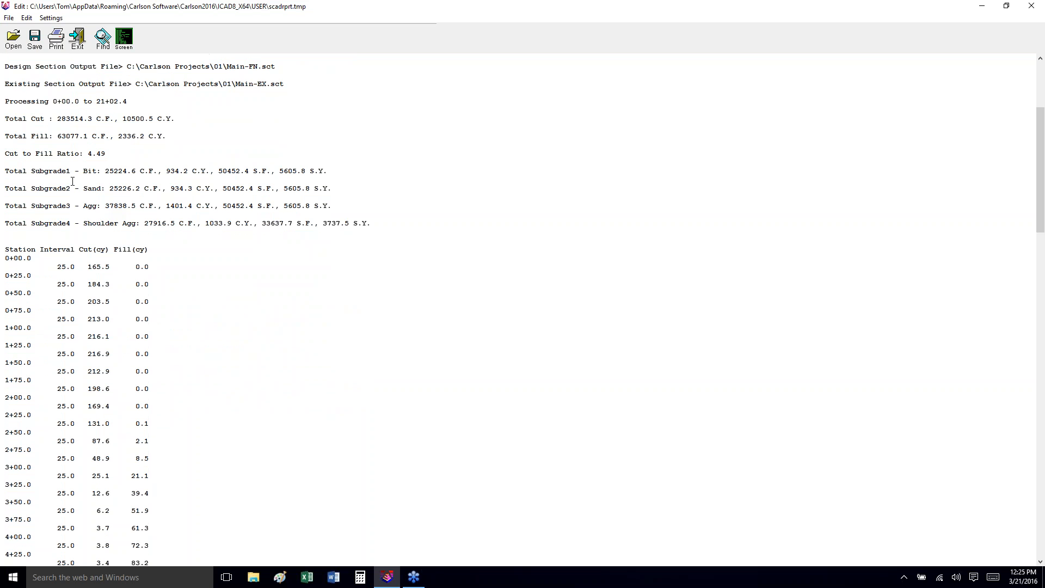
pyautogui.moveTo(62, 171); pyautogui.dragTo(188, 224)
pyautogui.scroll(-4, 175, 280)
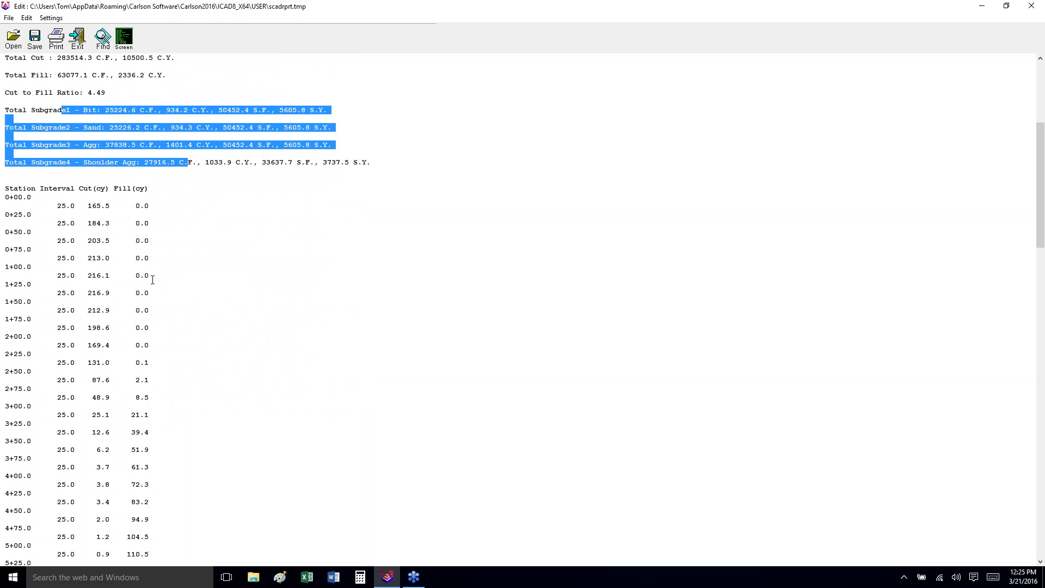
pyautogui.scroll(-16, 56, 266)
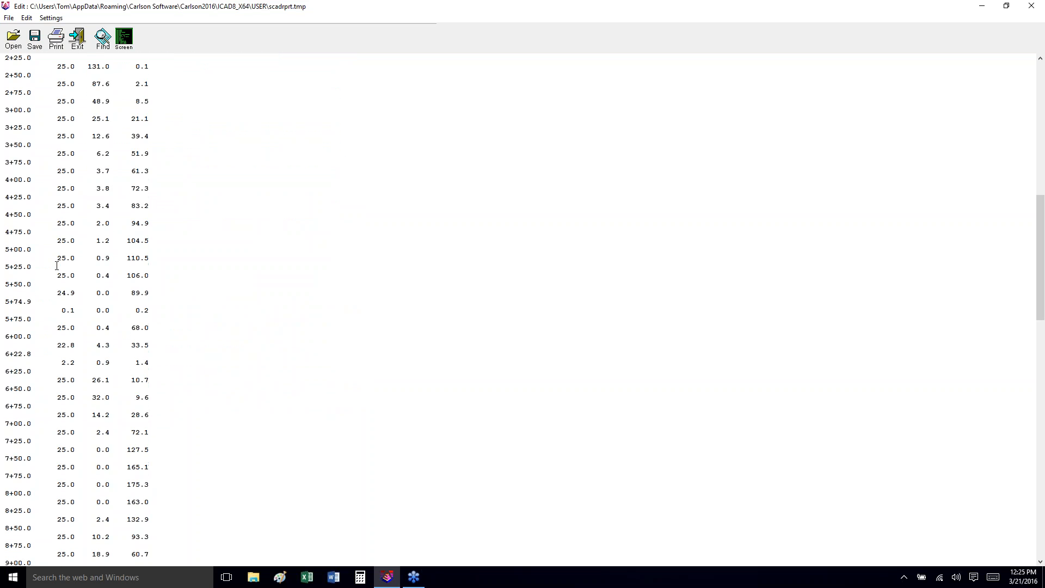
pyautogui.scroll(-10, 57, 266)
pyautogui.scroll(14, 57, 266)
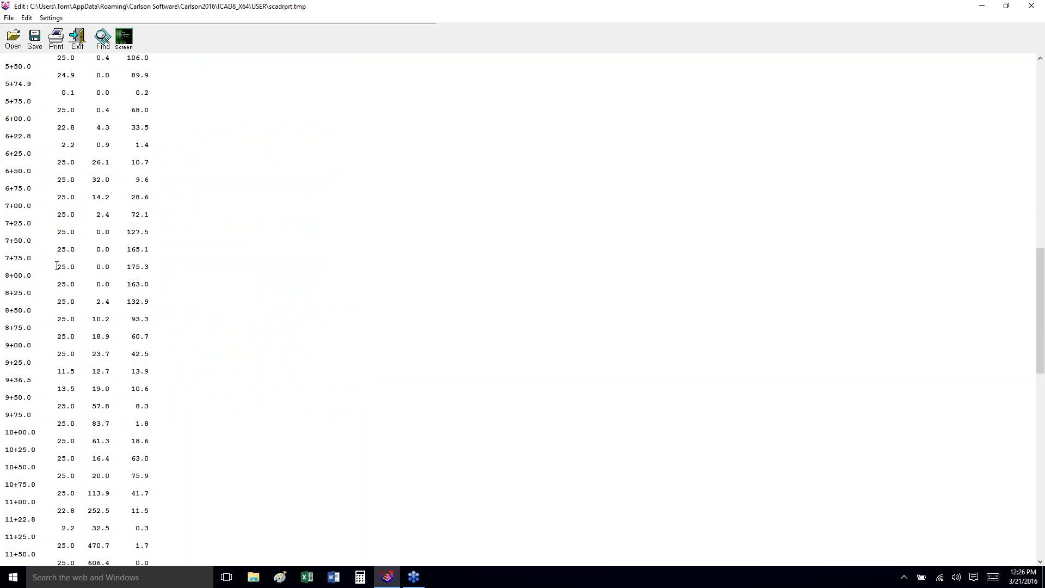
pyautogui.scroll(20, 56, 265)
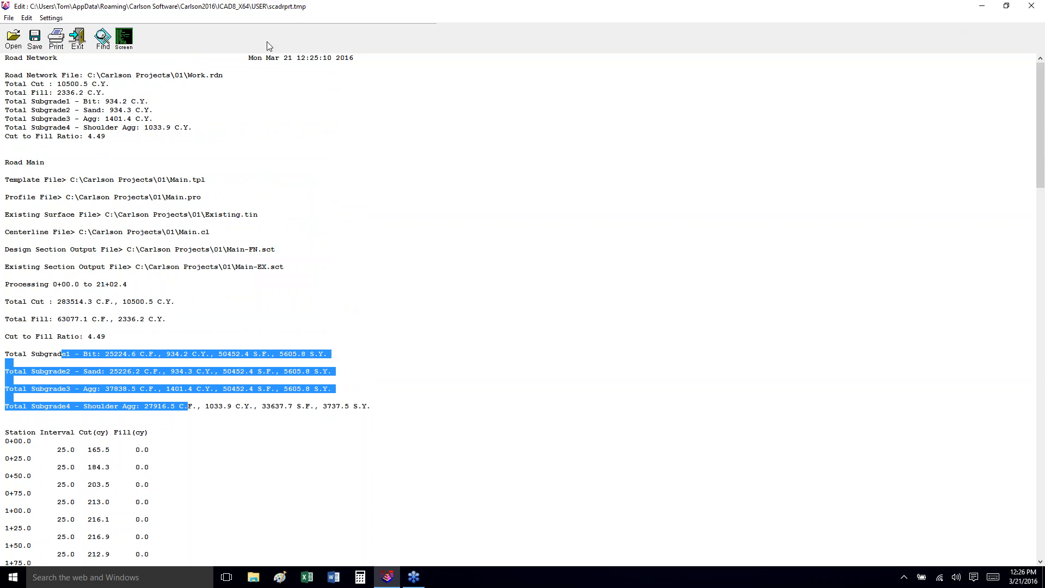
pyautogui.click(1032, 7)
pyautogui.click(536, 417)
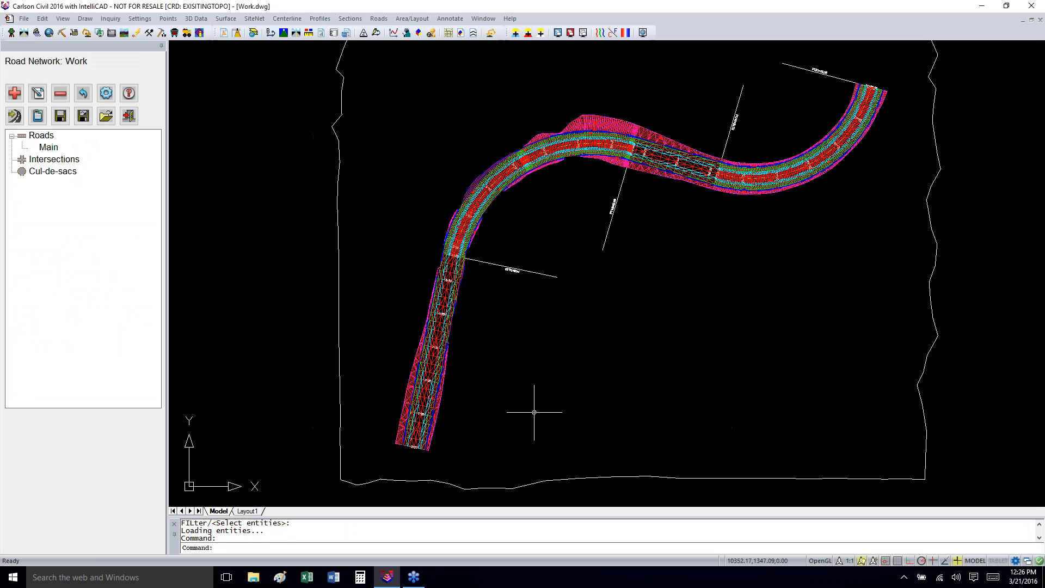
# - Generate a section report for Main-FN.sct with row-column layout, percent slopes and the station range 0 to 2102.358 at a 100 interval
pyautogui.click(341, 21)
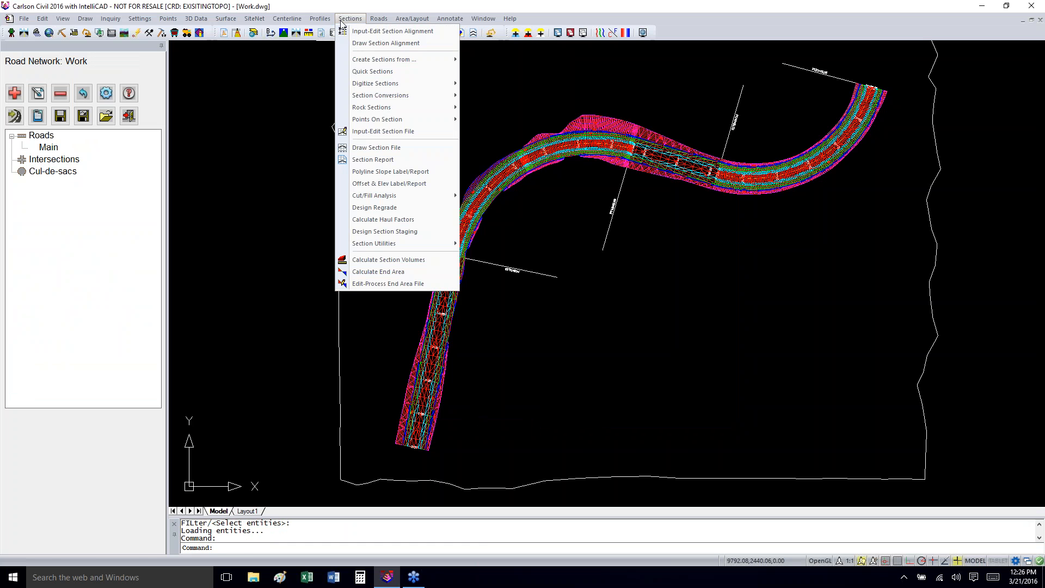
pyautogui.click(394, 160)
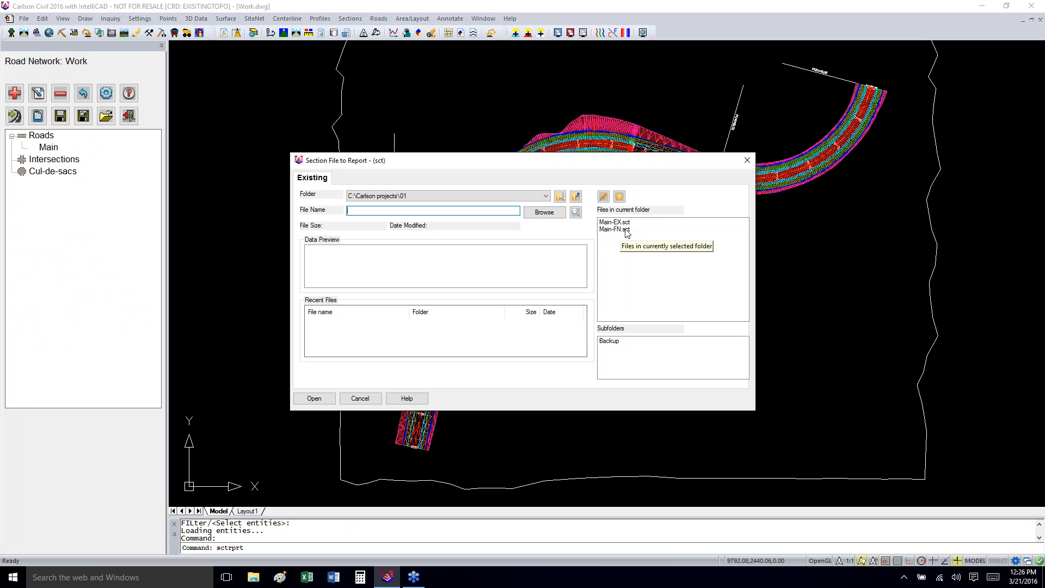
pyautogui.doubleClick(625, 229)
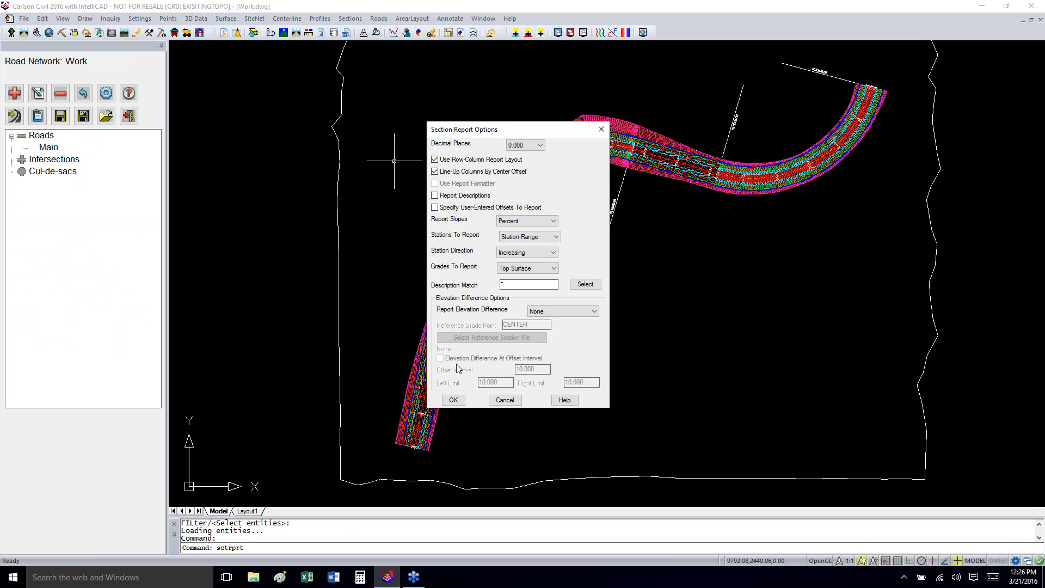
pyautogui.click(451, 400)
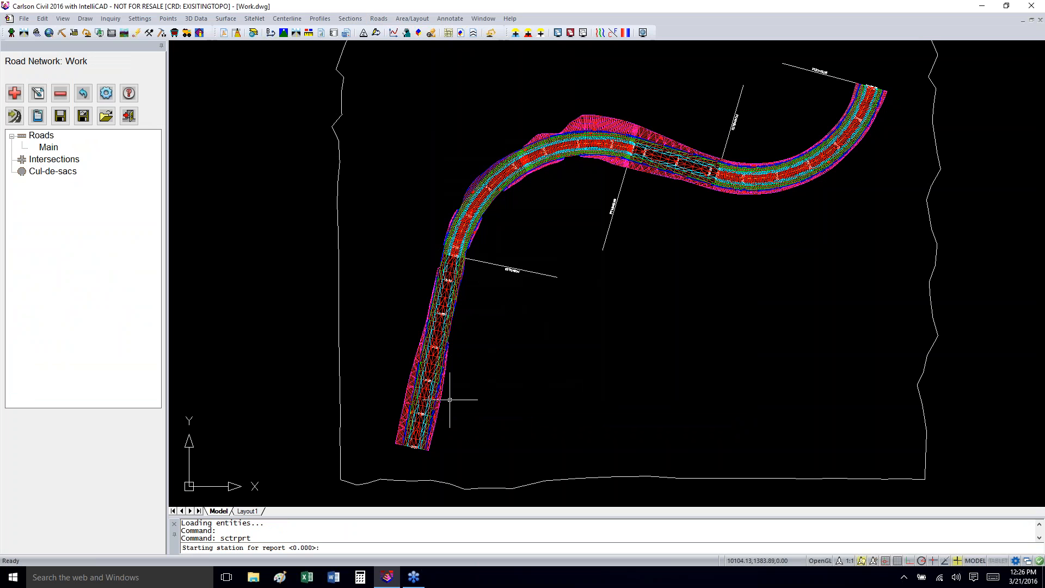
pyautogui.press('Return')
pyautogui.press('Return')
pyautogui.press('Return')
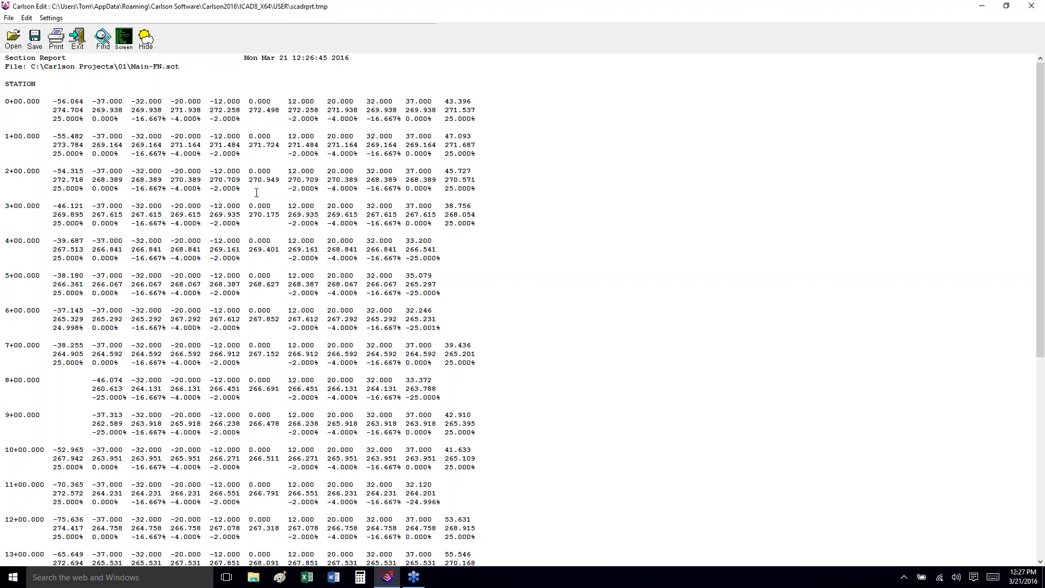
# - Review the offsets, elevations and slopes of the design sections by station and close the section report
pyautogui.scroll(-5, 256, 193)
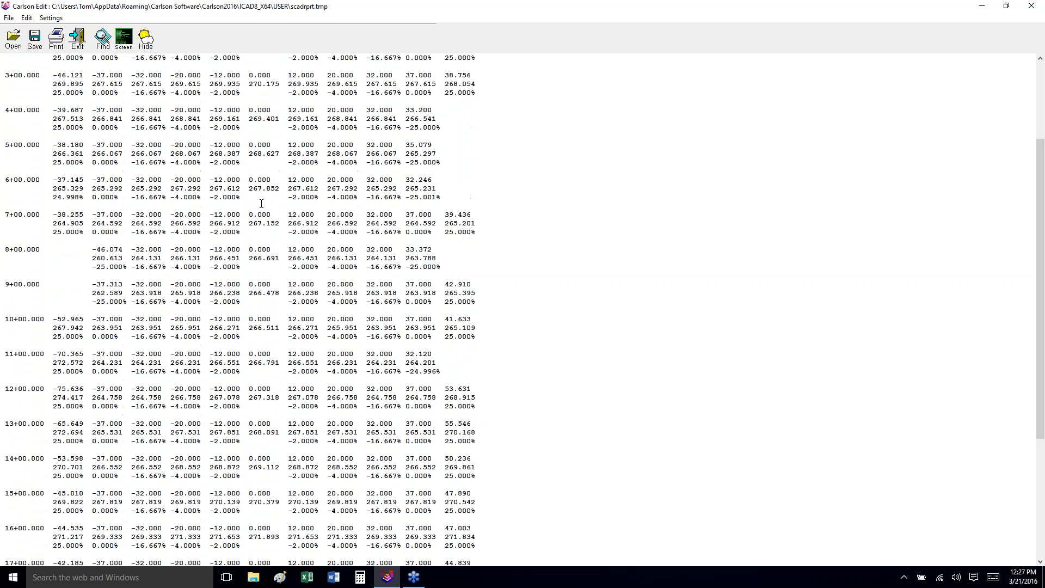
pyautogui.scroll(5, 258, 197)
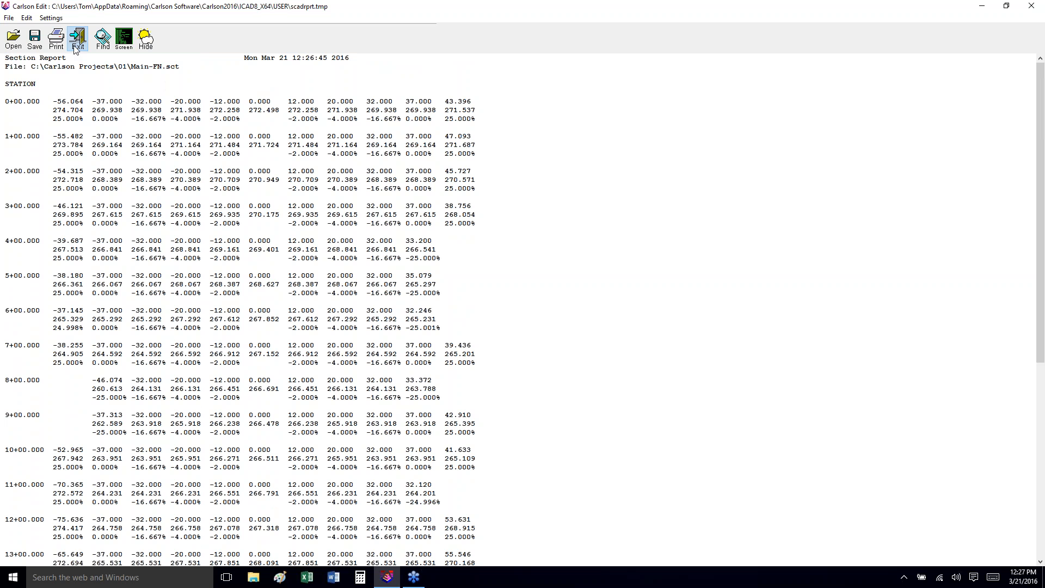
pyautogui.click(76, 39)
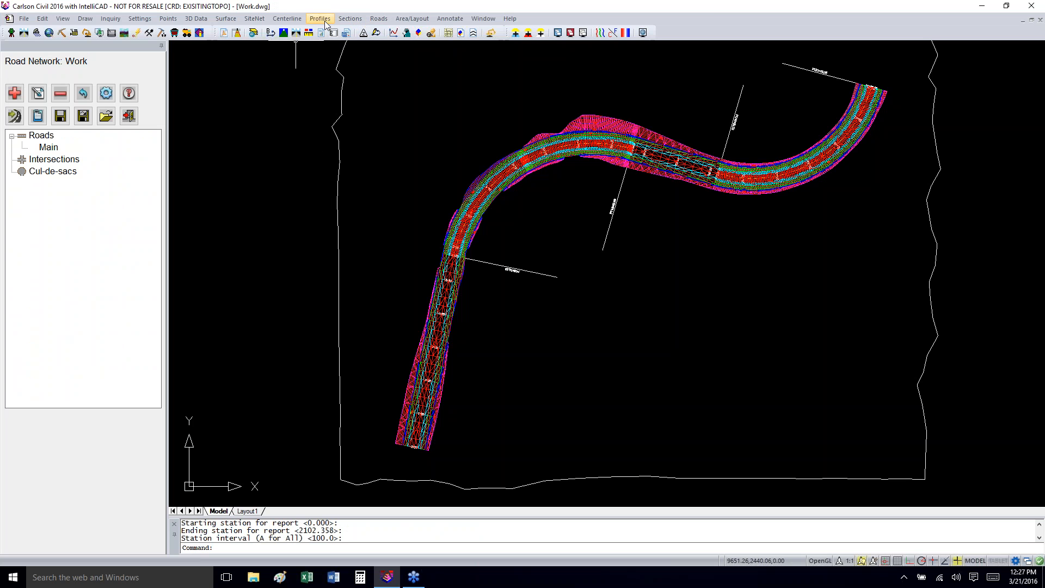
# - Load Main-EX.sct in the section file editor with Main-FN.sct as the reference file
pyautogui.click(348, 19)
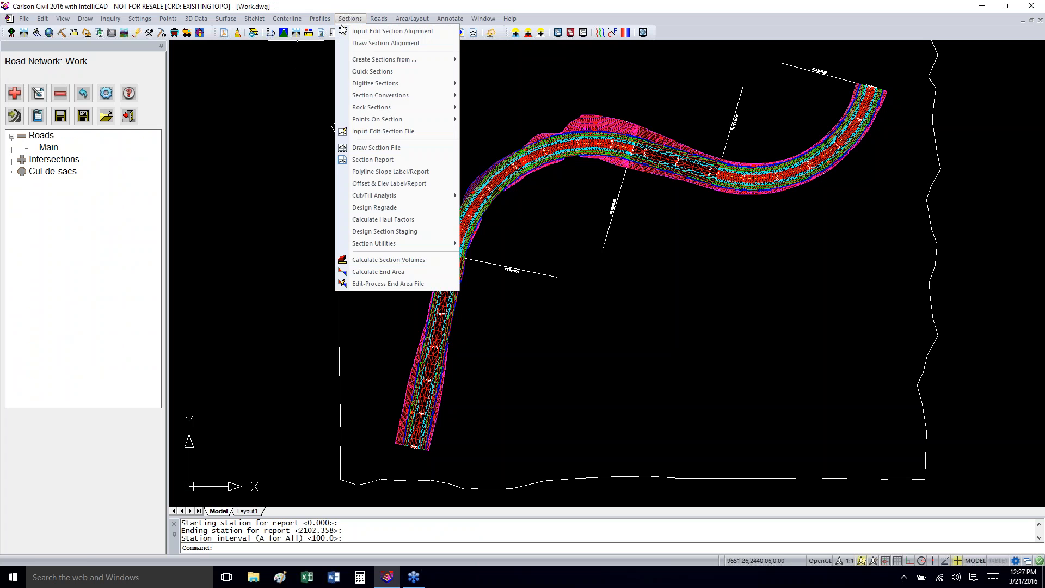
pyautogui.click(402, 132)
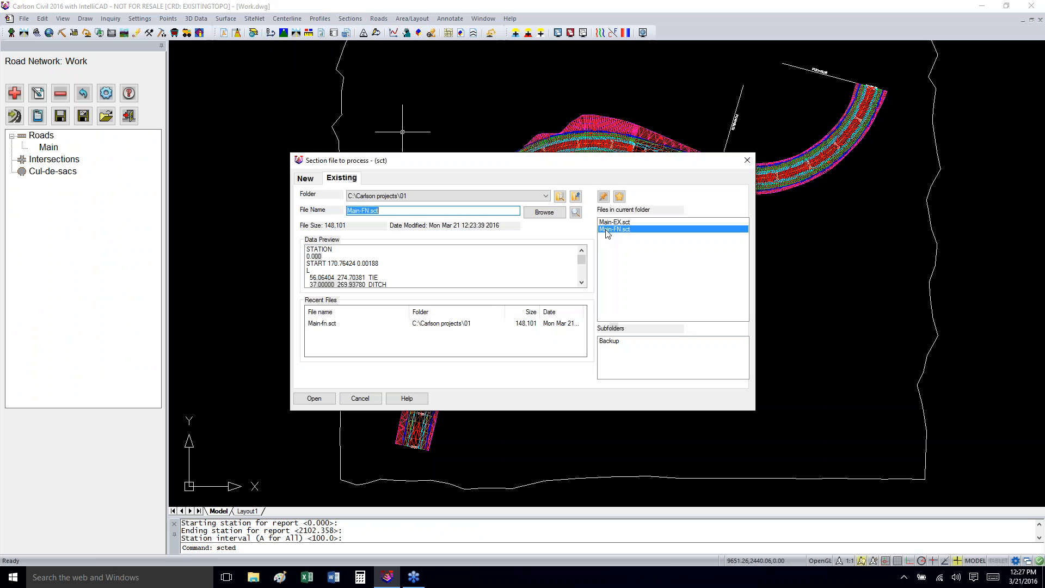
pyautogui.doubleClick(610, 222)
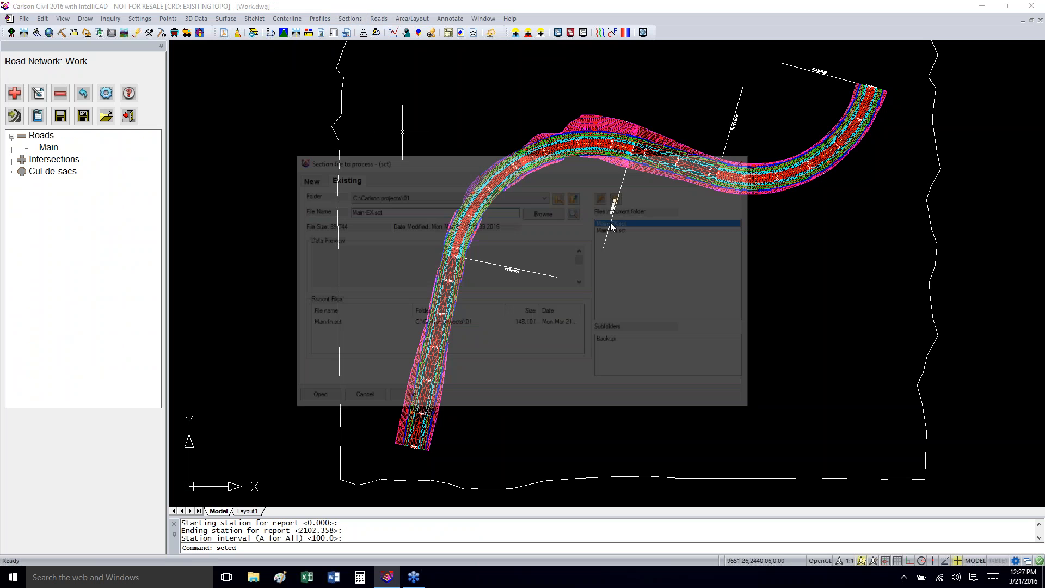
pyautogui.click(437, 156)
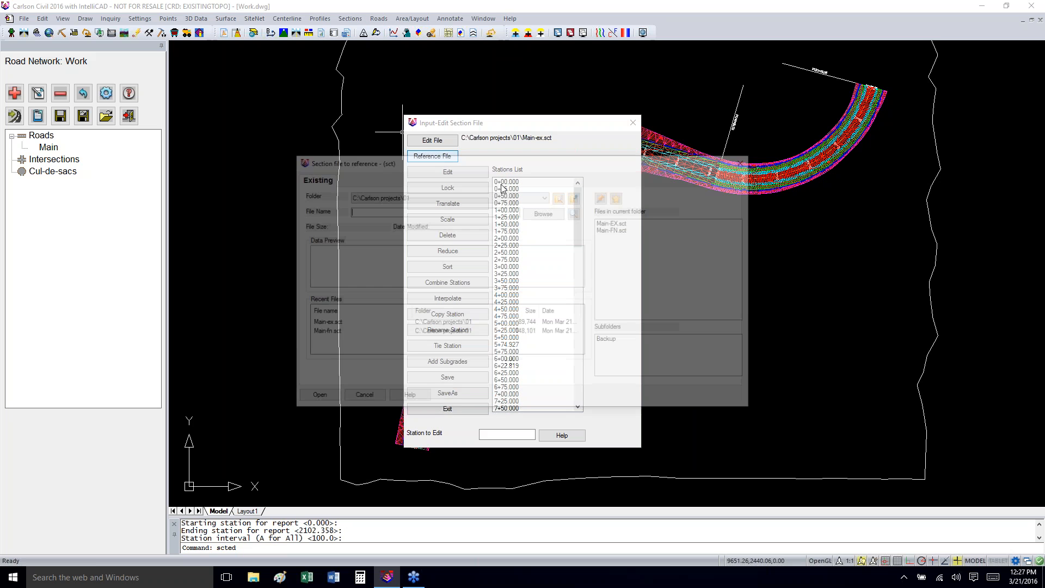
pyautogui.doubleClick(615, 227)
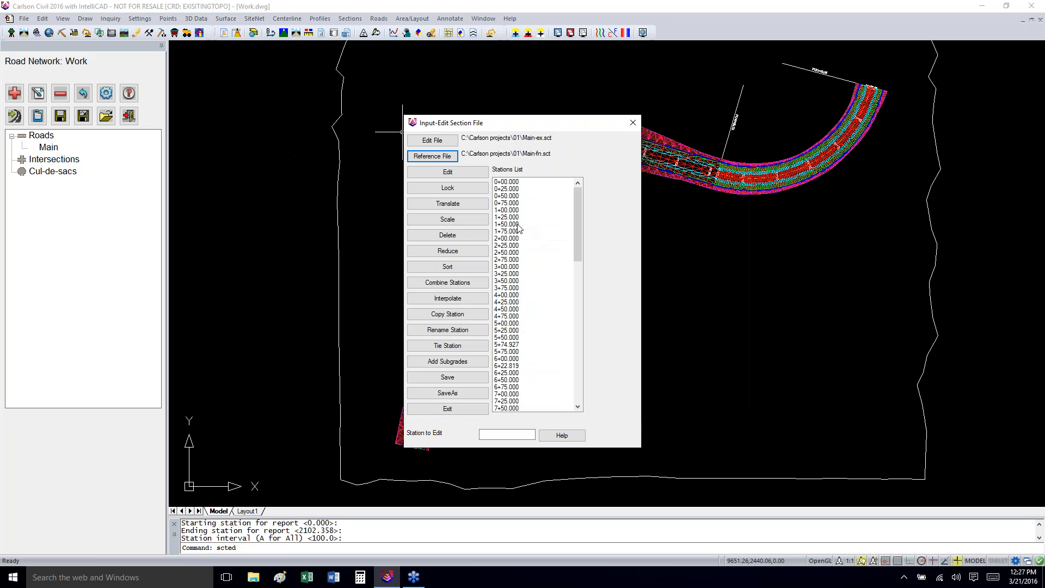
# - View station 0+00 in a maximized window, drive through the sections at 35 mph with the full grid range, and close the section editor
pyautogui.doubleClick(507, 183)
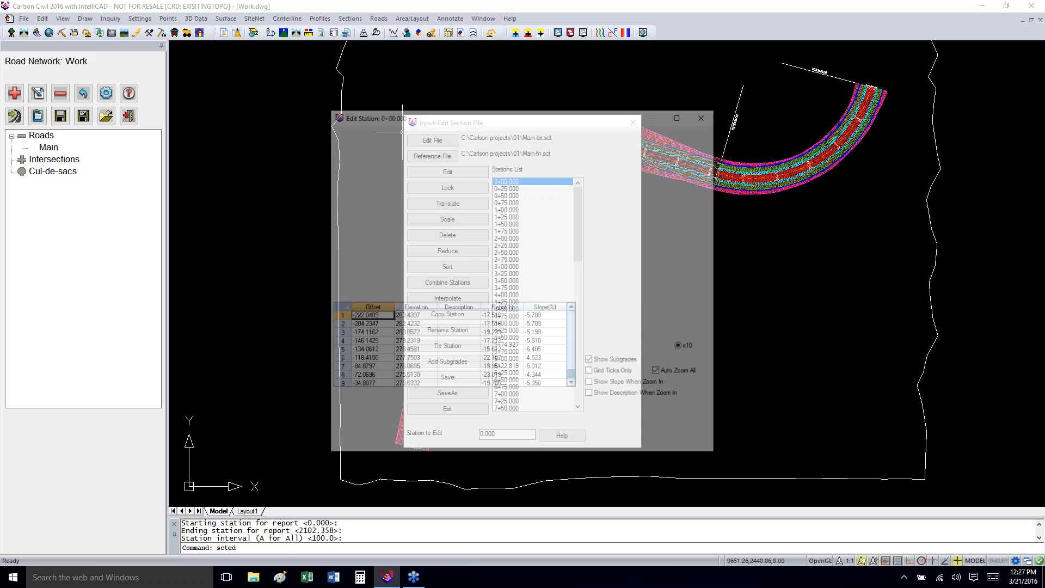
pyautogui.click(680, 115)
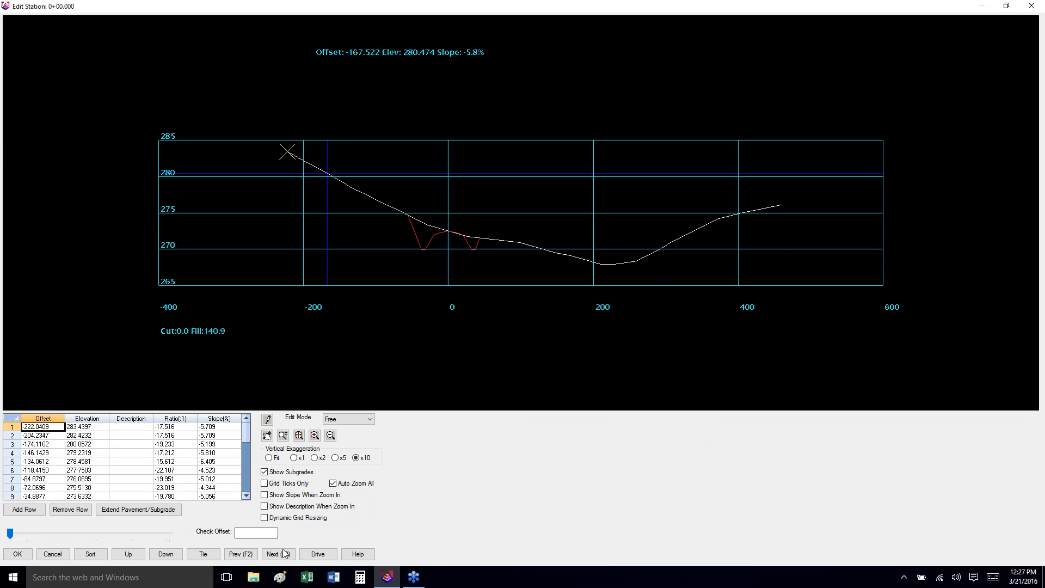
pyautogui.click(316, 554)
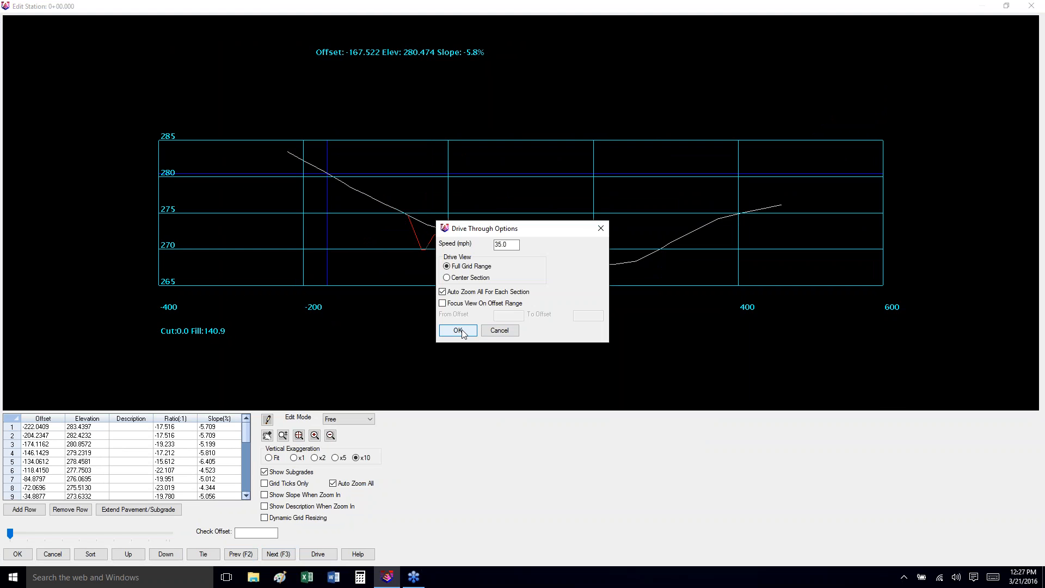
pyautogui.click(459, 331)
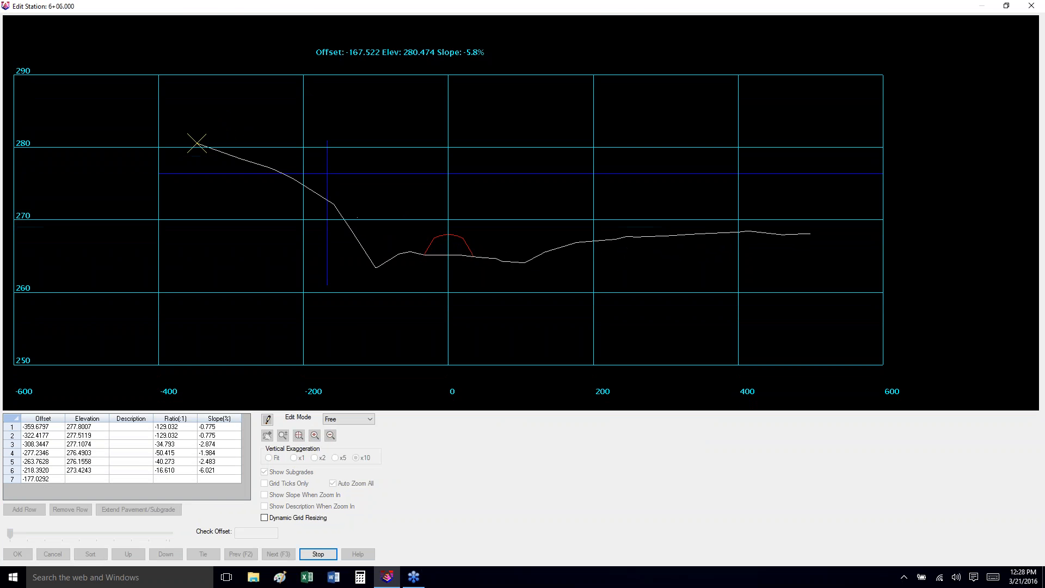
pyautogui.click(1031, 7)
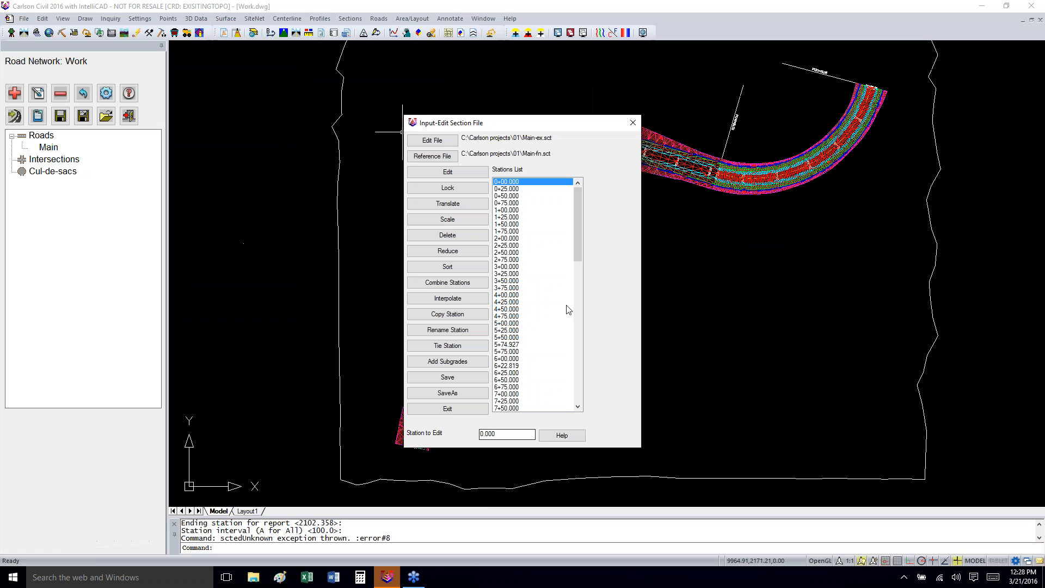
pyautogui.click(637, 123)
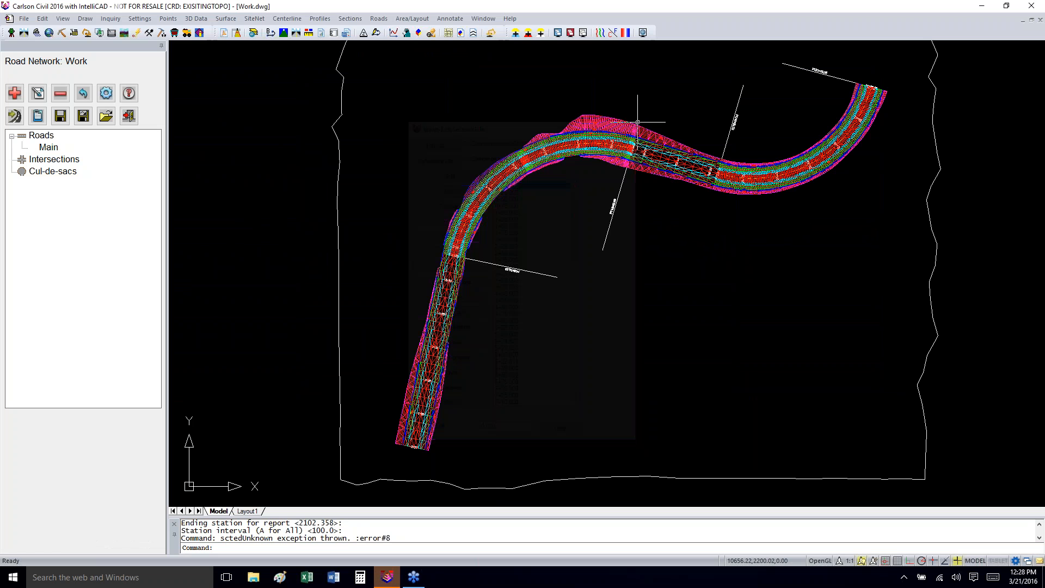
# - Freeze the layer of the topo limits boundary around the road by selecting its outline
pyautogui.scroll(-2, 708, 190)
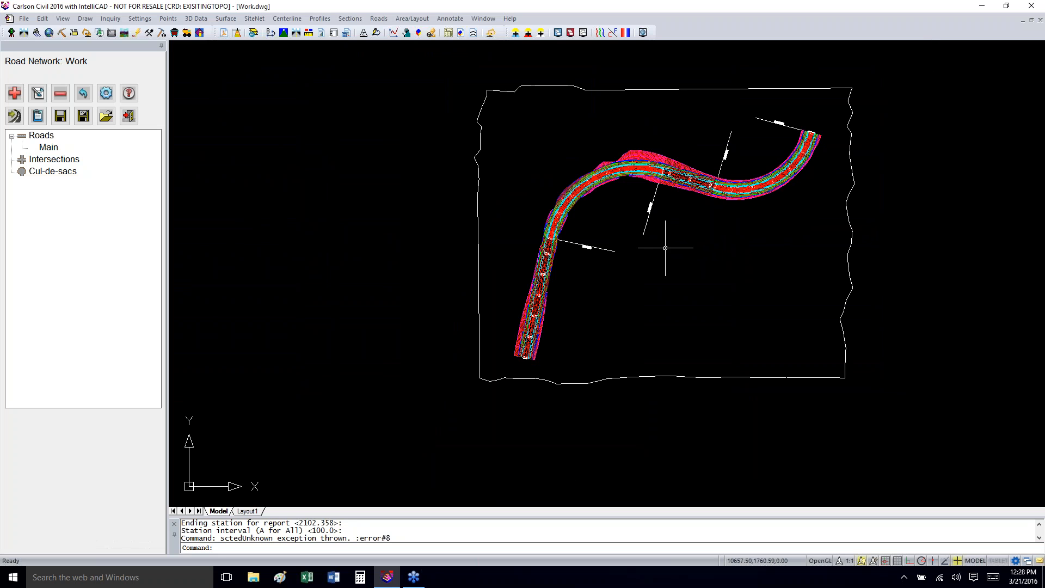
pyautogui.click(60, 22)
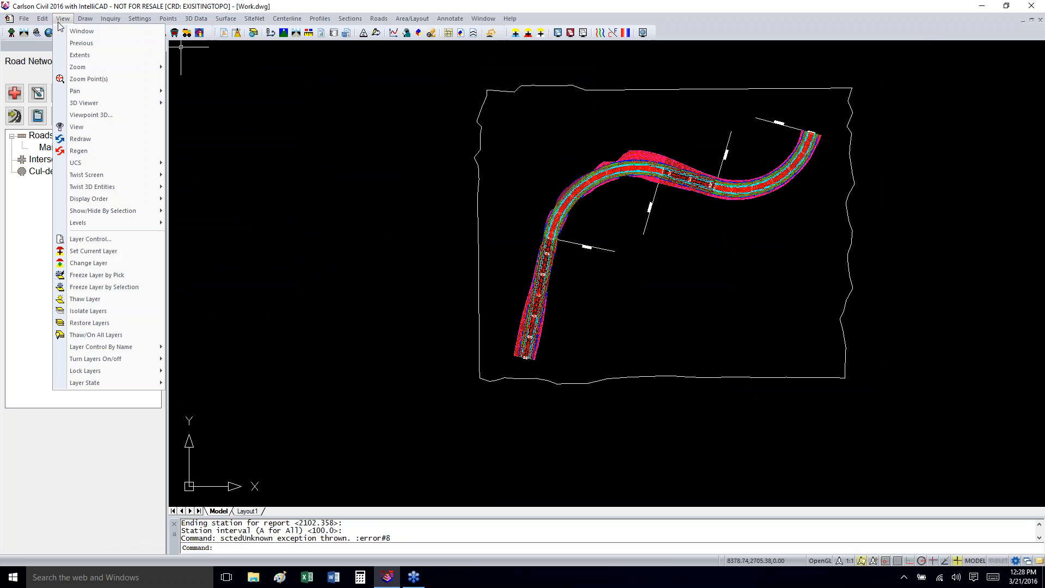
pyautogui.moveTo(116, 348)
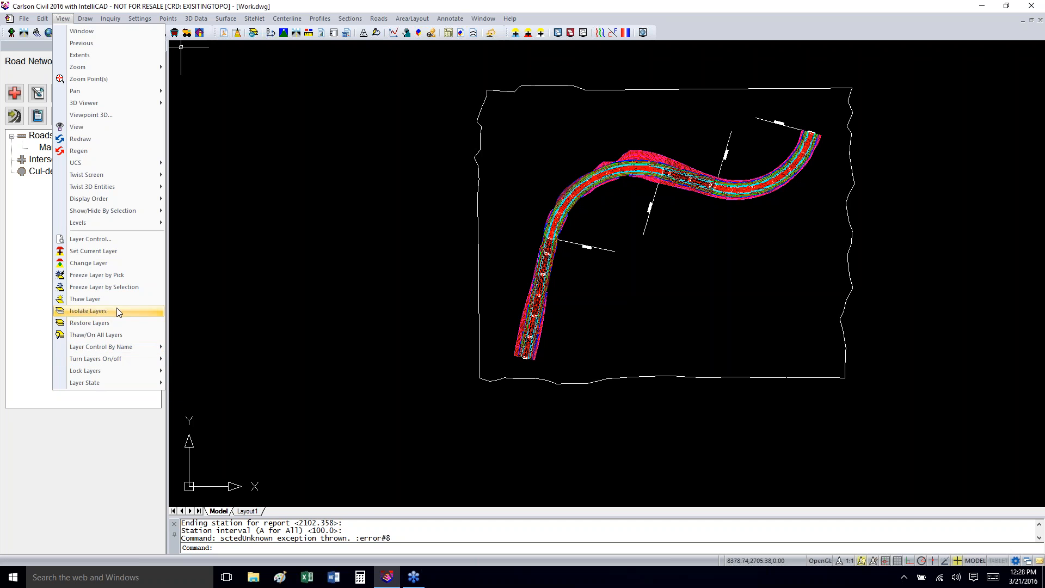
pyautogui.click(119, 287)
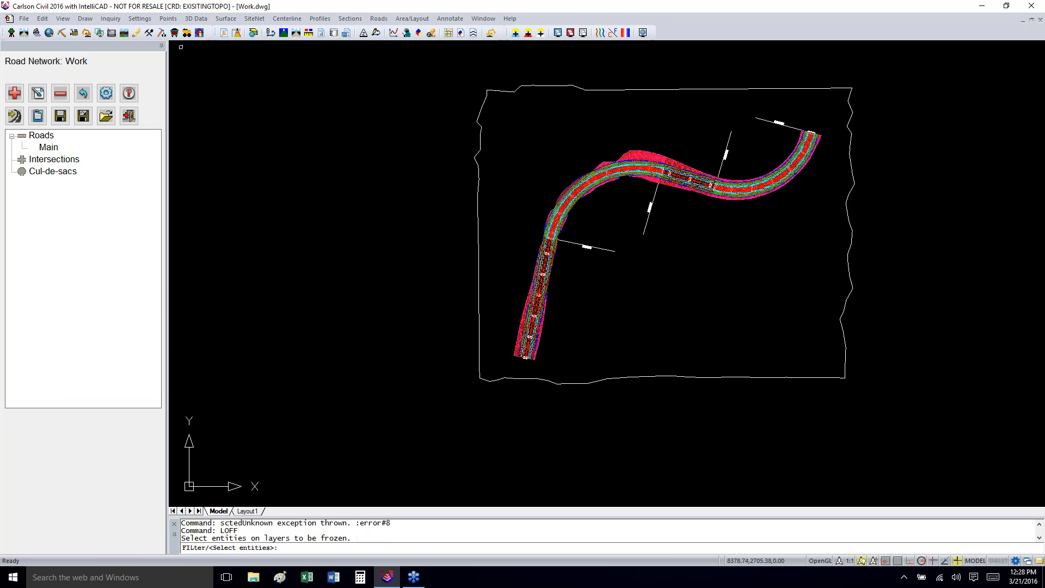
pyautogui.click(527, 85)
pyautogui.press('Return')
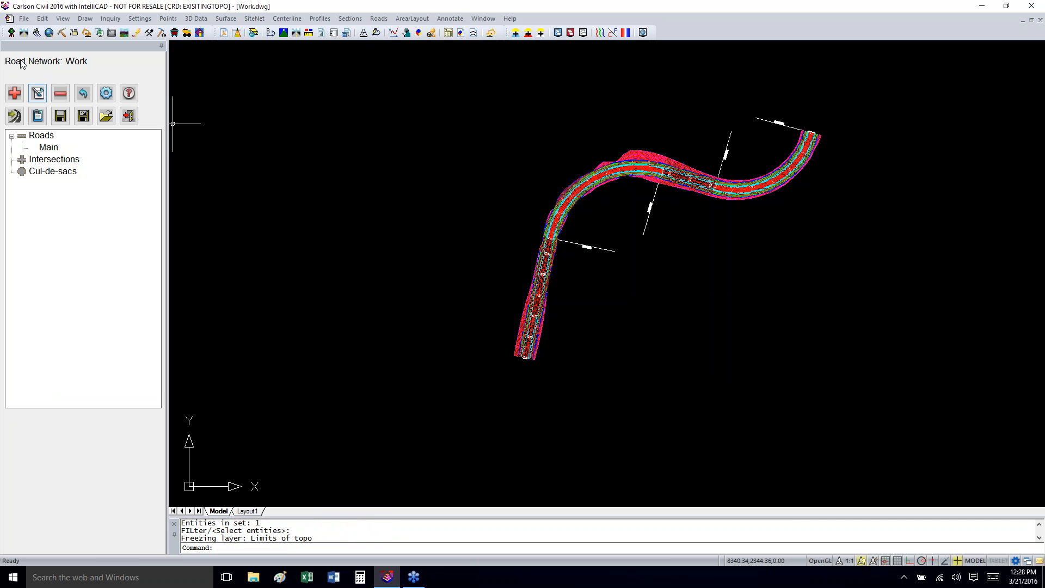
# - Zoom to the drawing extents and save the drawing as Work.dwg in AutoCAD 2010 format, overwriting the existing file
pyautogui.click(63, 18)
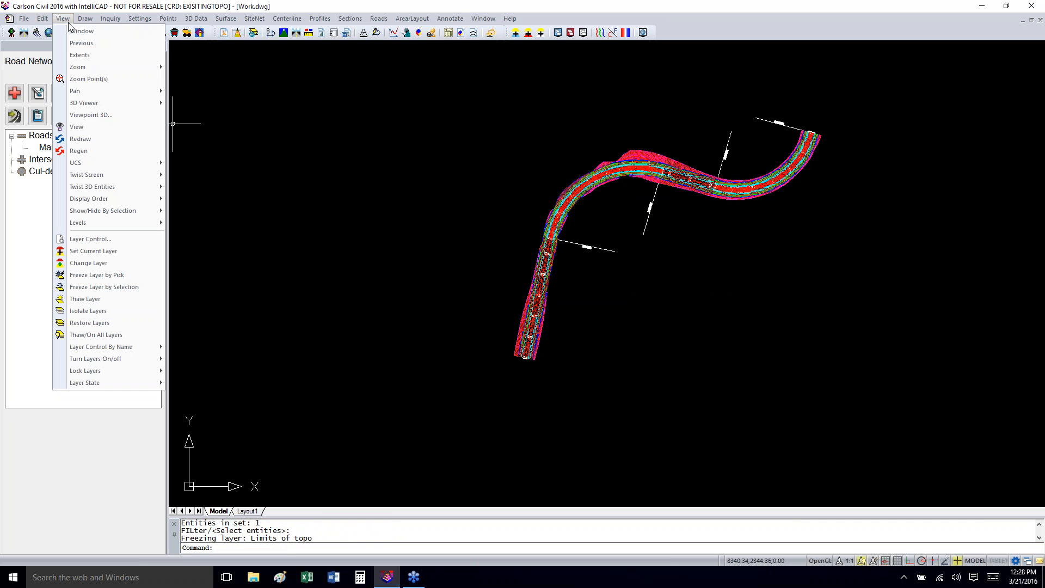
pyautogui.click(70, 42)
pyautogui.click(24, 19)
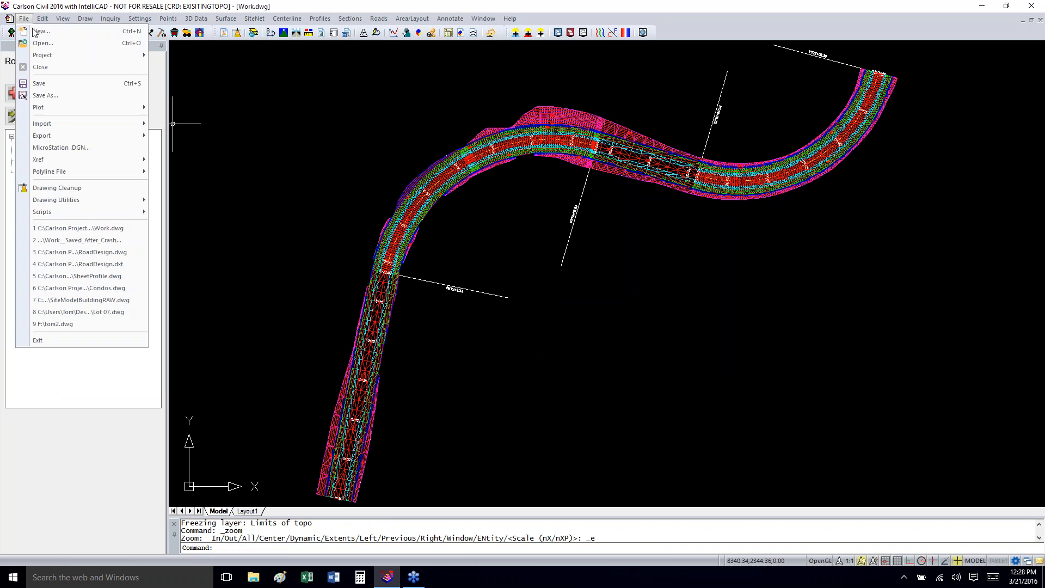
pyautogui.click(60, 96)
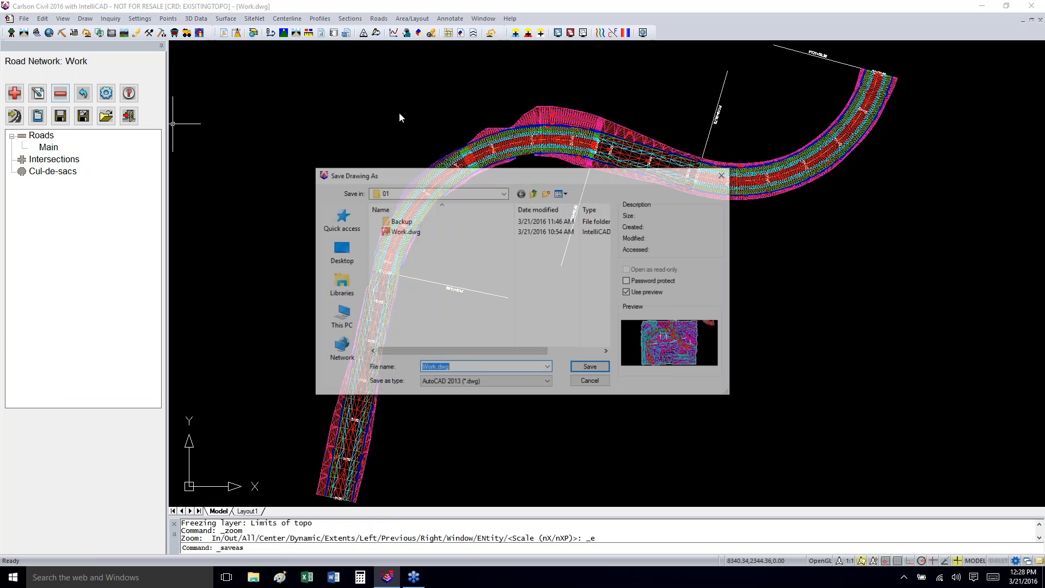
pyautogui.click(489, 385)
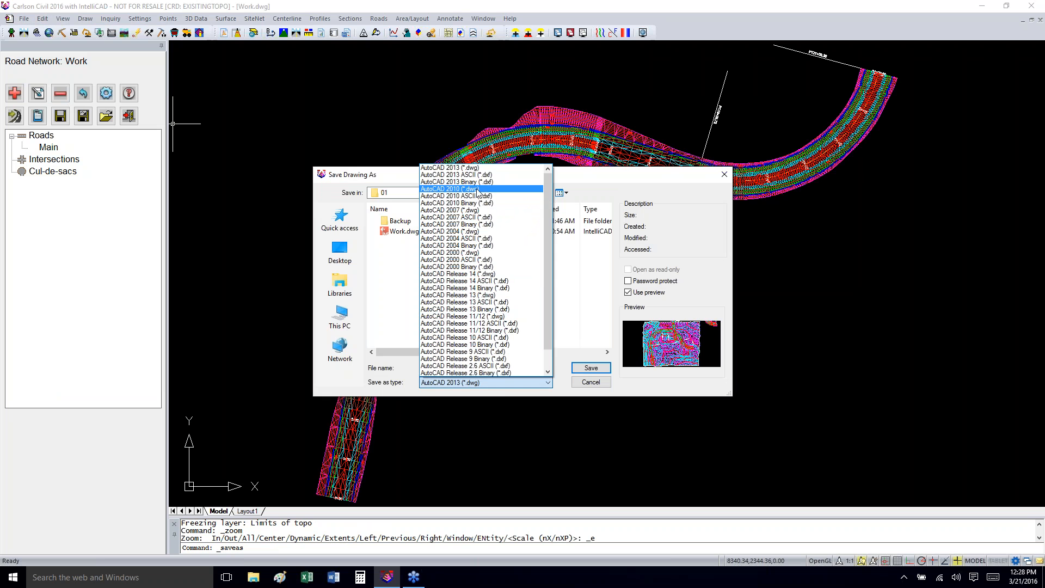
pyautogui.click(478, 189)
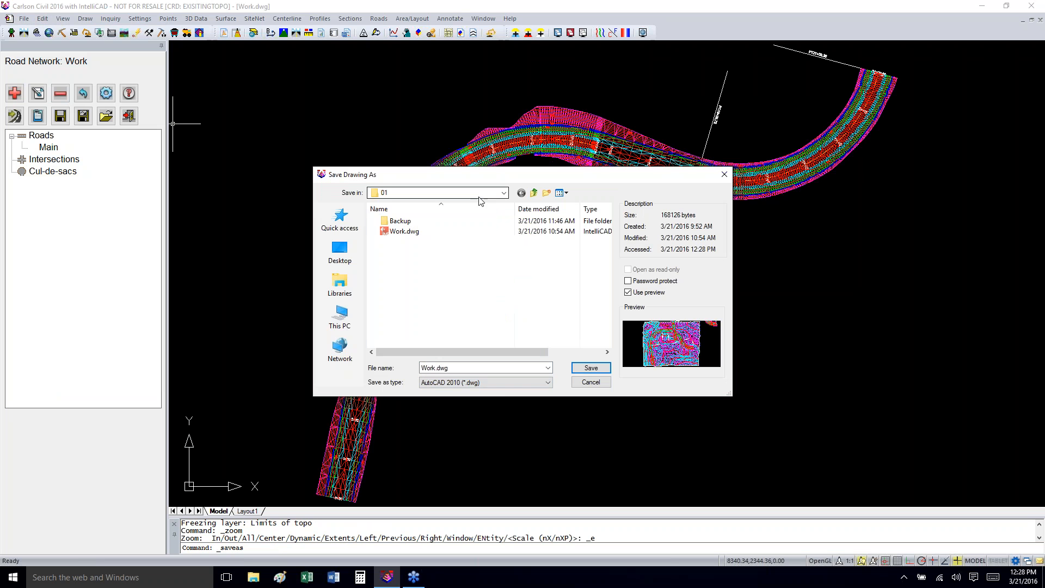
pyautogui.click(591, 368)
pyautogui.click(538, 290)
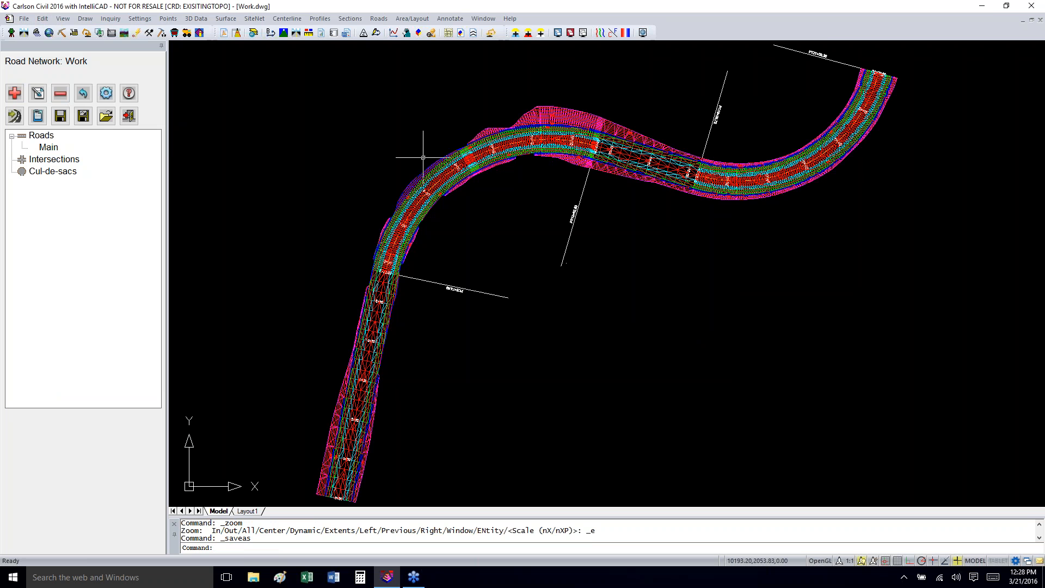
# - Switch to Carlson SurvPC and create a new job named Work in C:\Carlson Projects\01
pyautogui.click(980, 8)
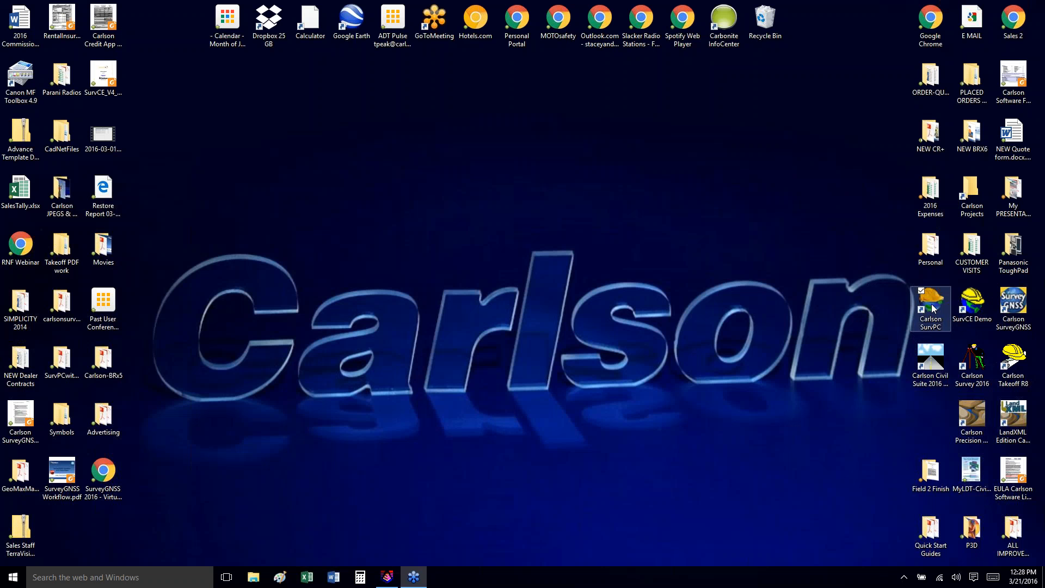
pyautogui.doubleClick(932, 303)
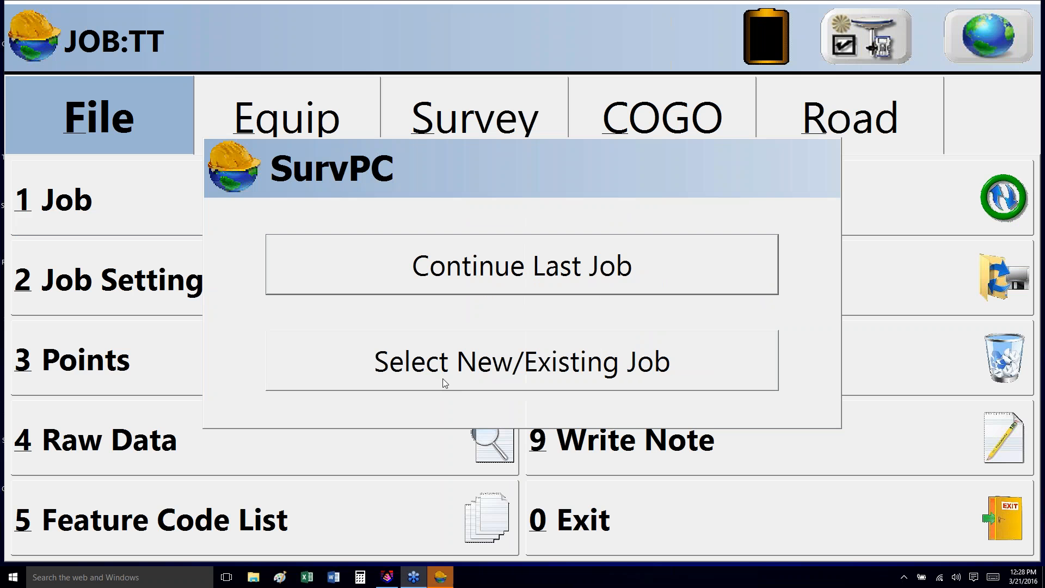
pyautogui.click(490, 369)
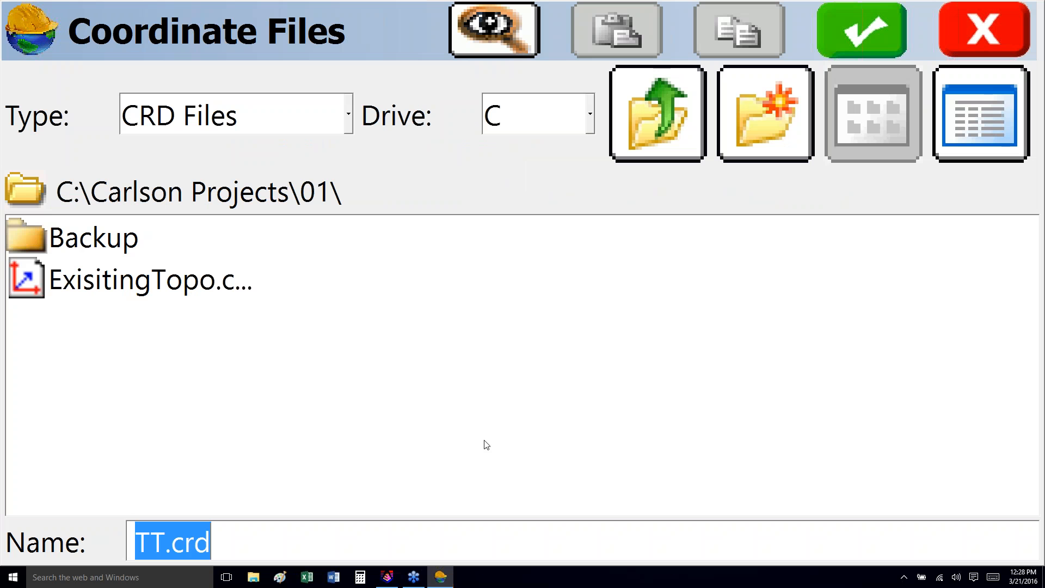
pyautogui.write('Work')
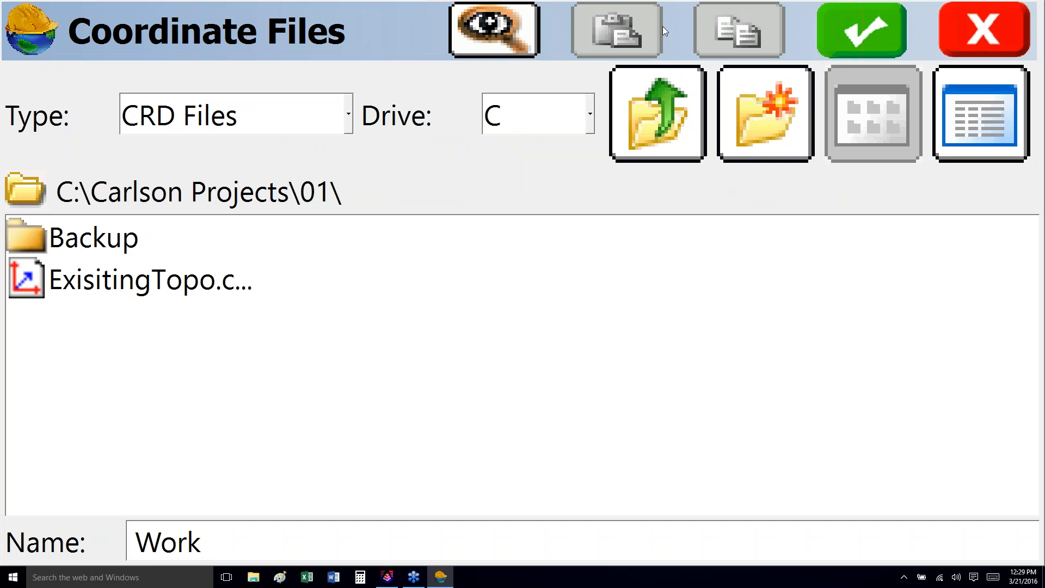
pyautogui.click(845, 35)
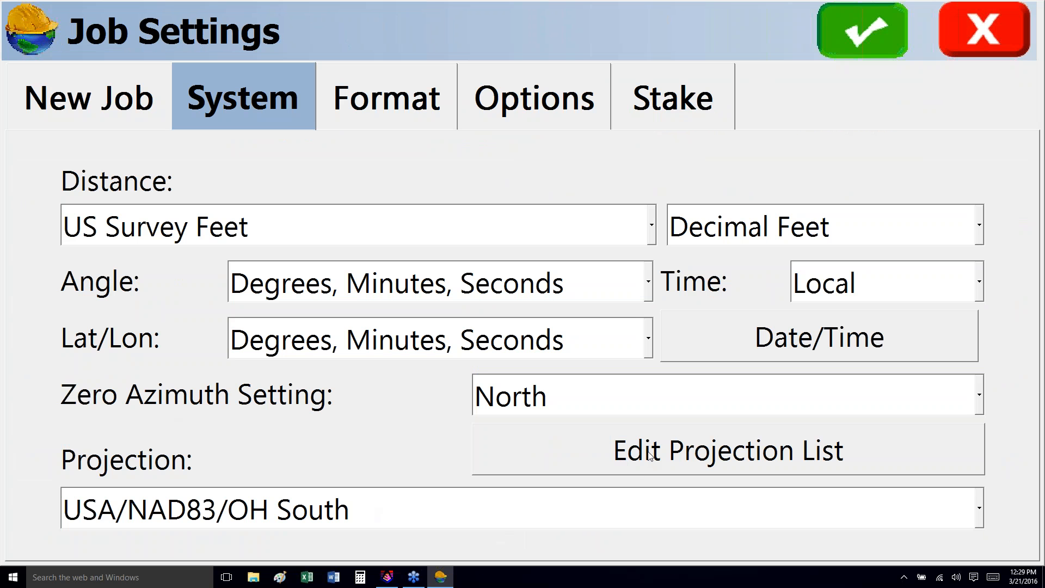
# - Review the predefined USA/NAD83 projections without adding one, and accept the job settings with the USA/NAD83/OH South projection
pyautogui.click(649, 455)
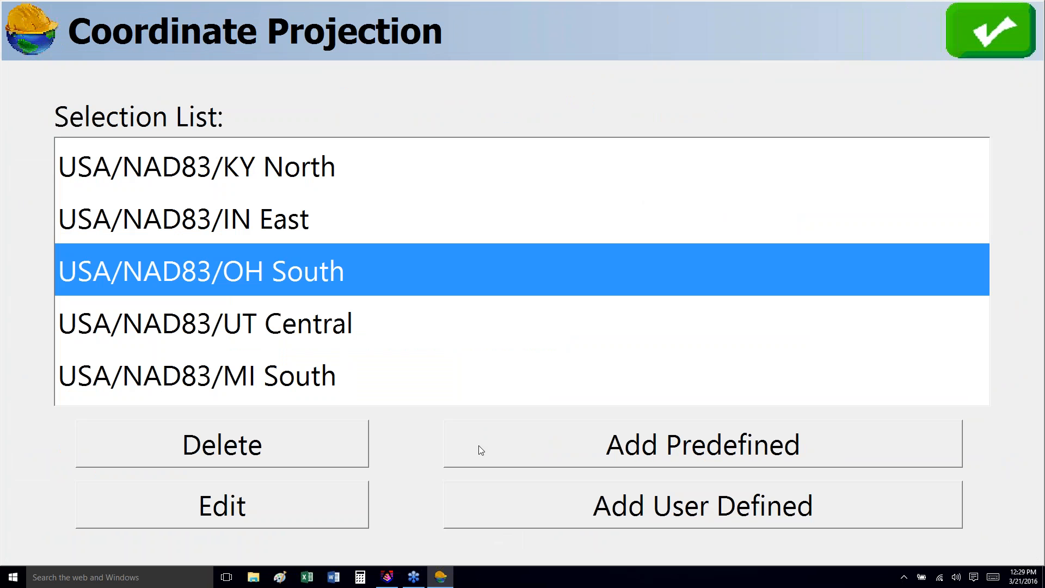
pyautogui.click(614, 445)
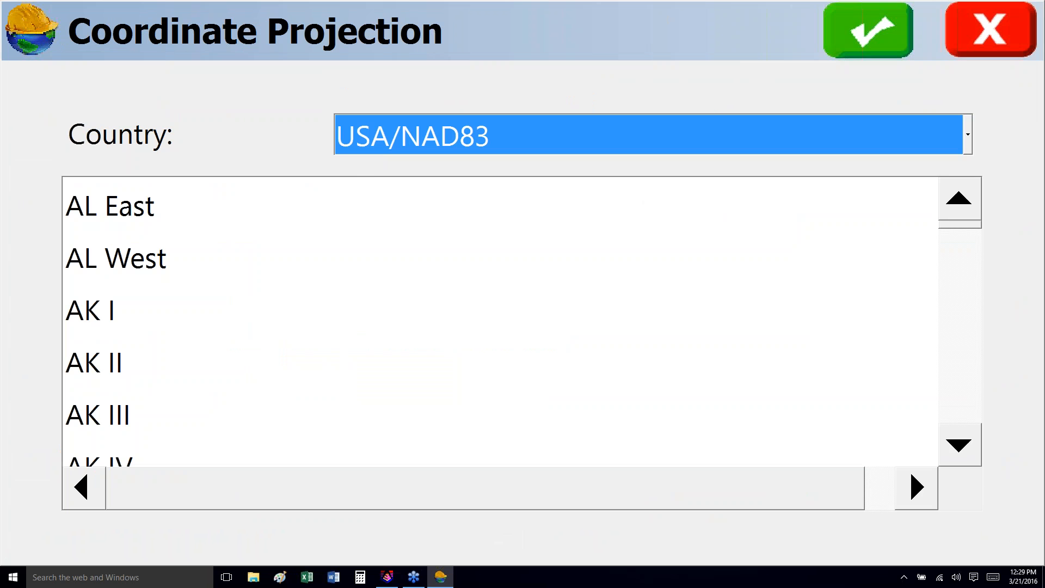
pyautogui.click(821, 125)
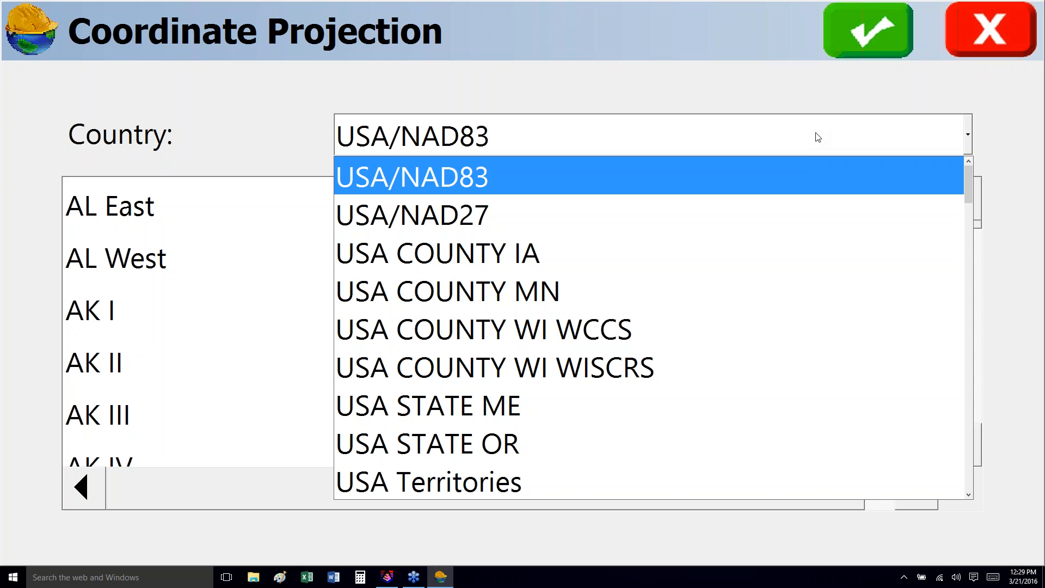
pyautogui.click(818, 137)
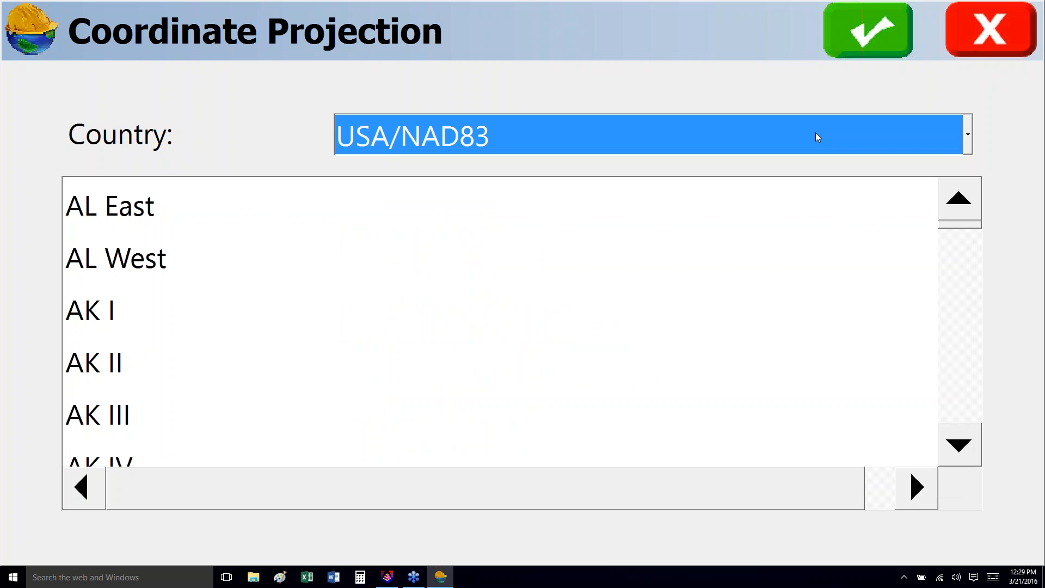
pyautogui.click(980, 42)
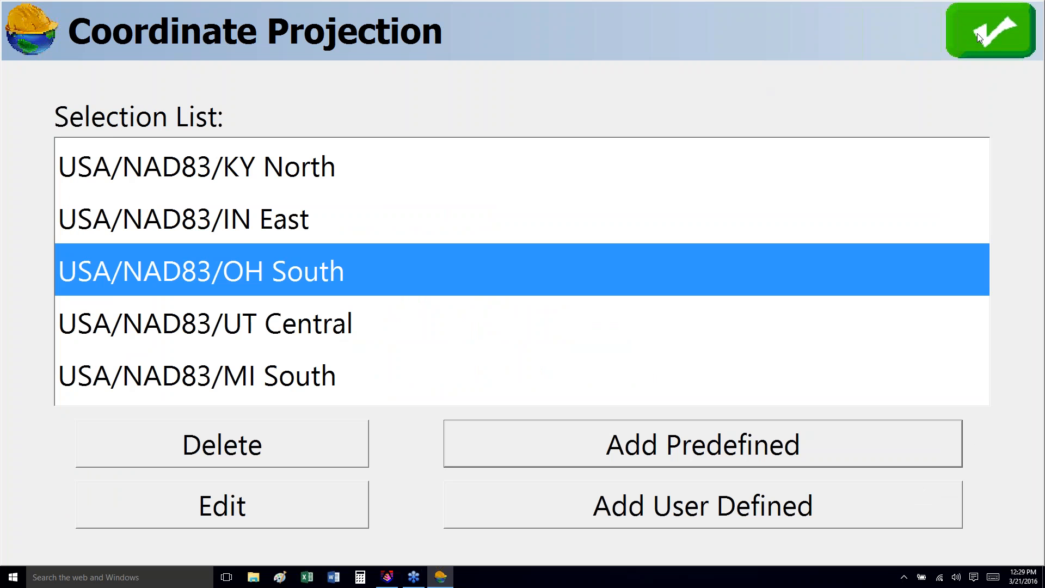
pyautogui.click(977, 34)
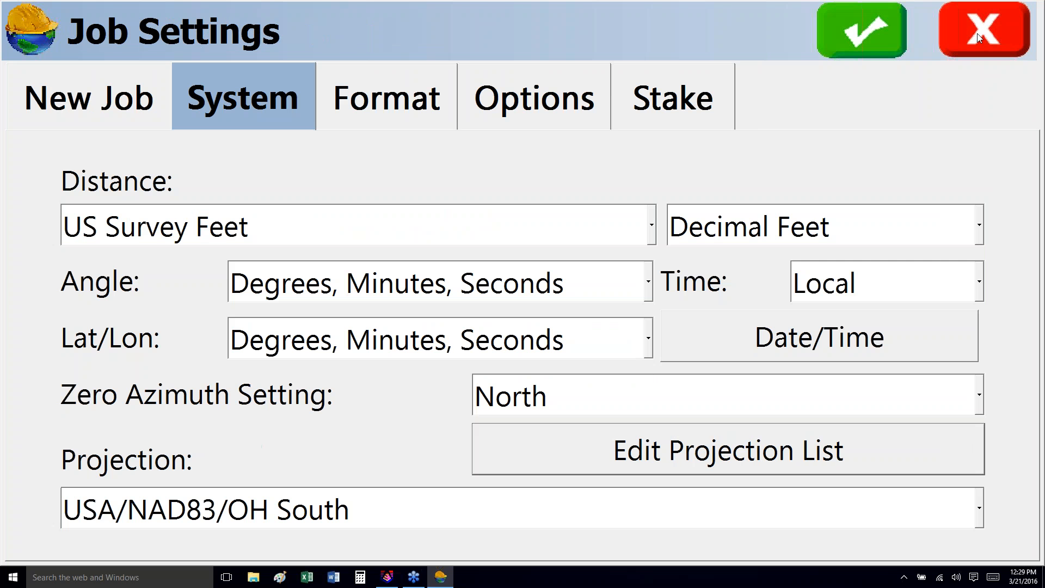
pyautogui.click(845, 44)
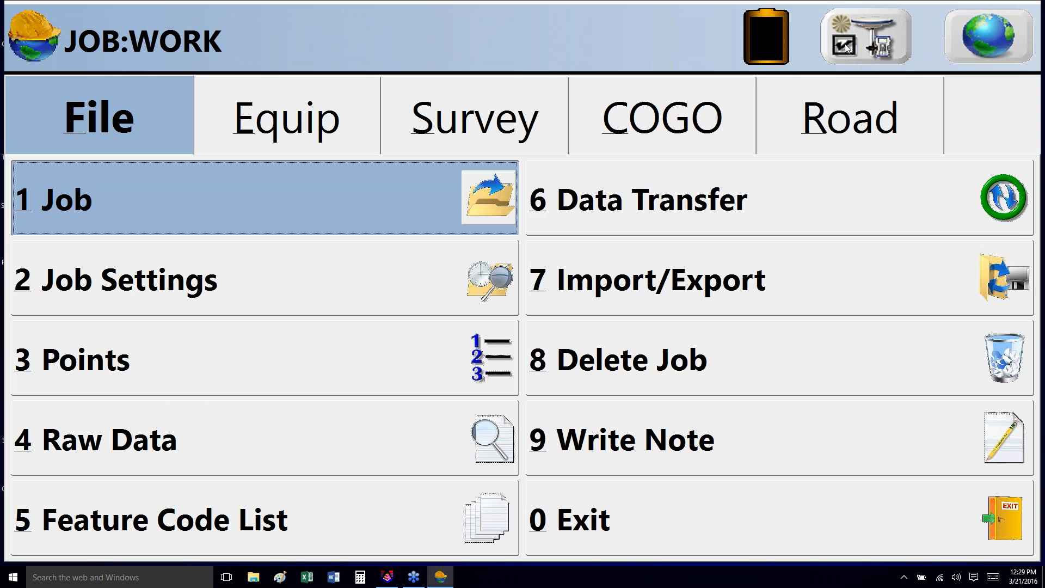
# - Import Work.dwg from C:\Carlson Projects\01 into the map view, including only its TEXT entities from the optional data
pyautogui.click(977, 32)
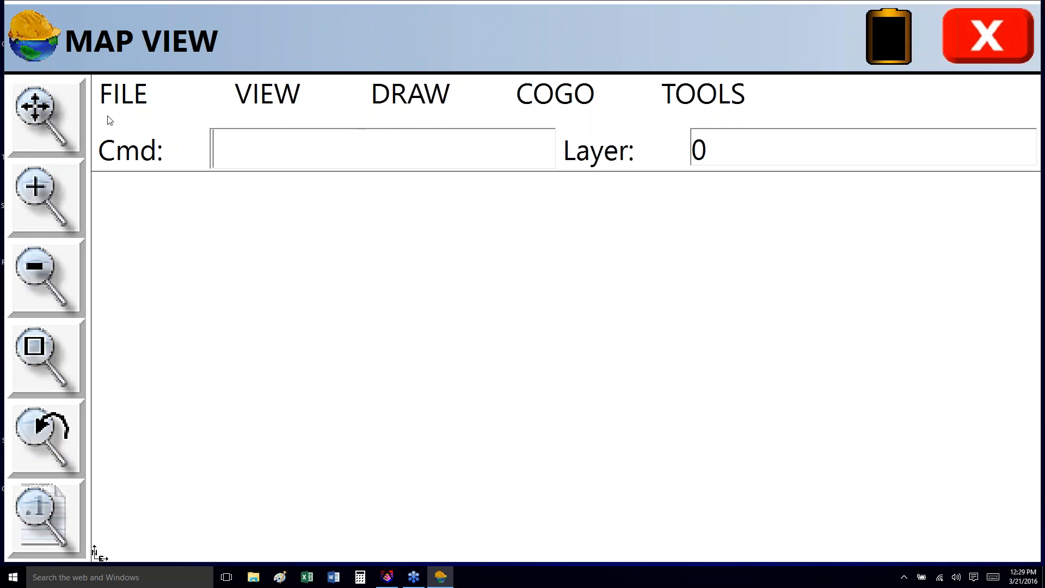
pyautogui.click(124, 95)
pyautogui.moveTo(262, 113)
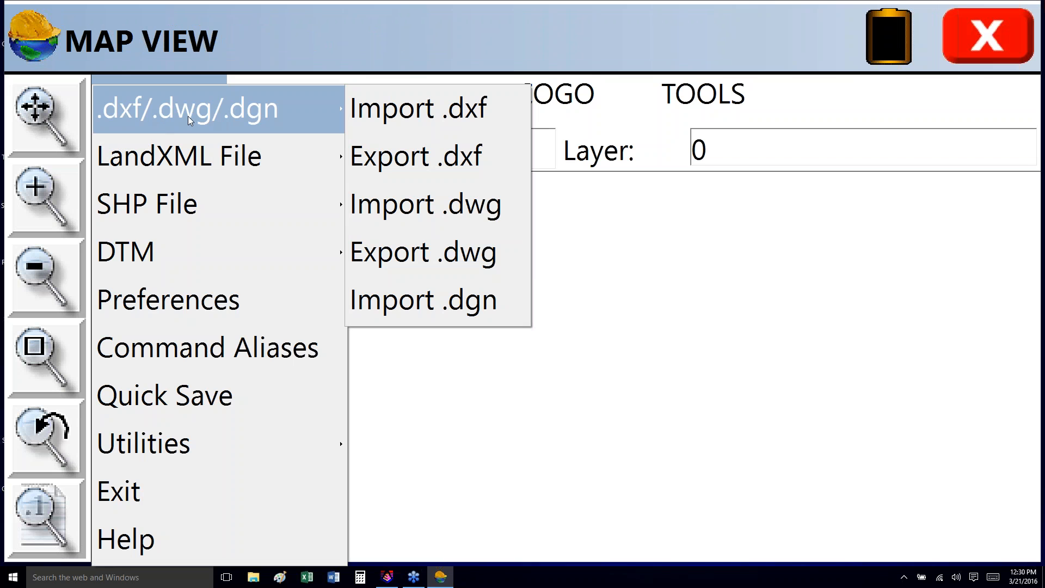
pyautogui.click(451, 217)
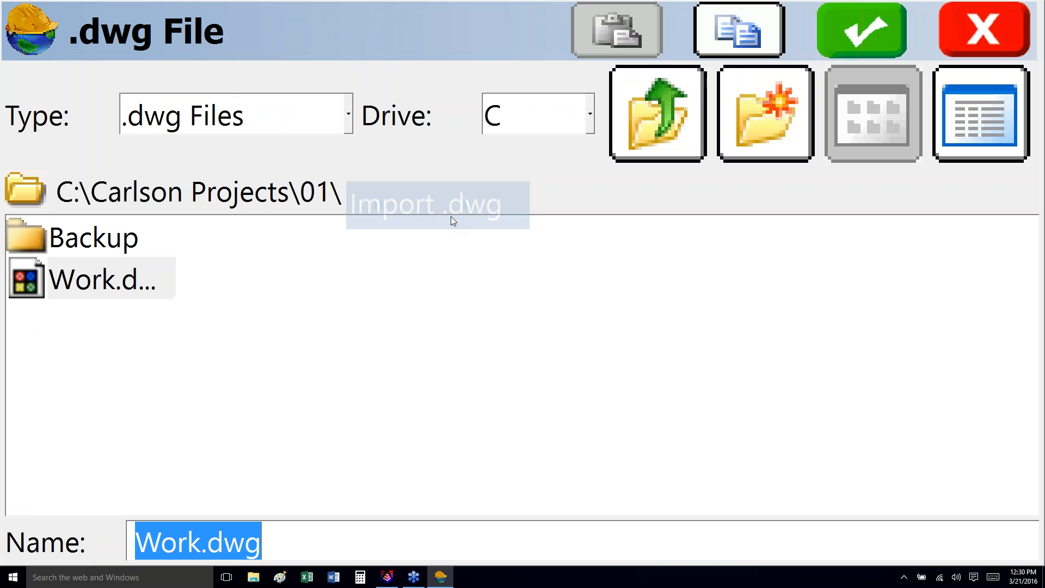
pyautogui.click(103, 281)
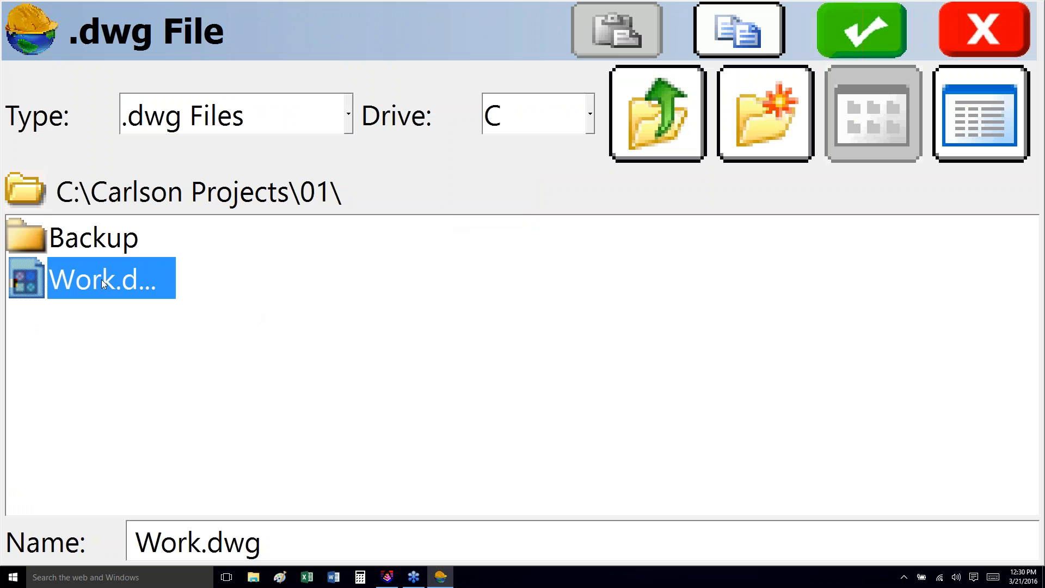
pyautogui.click(864, 34)
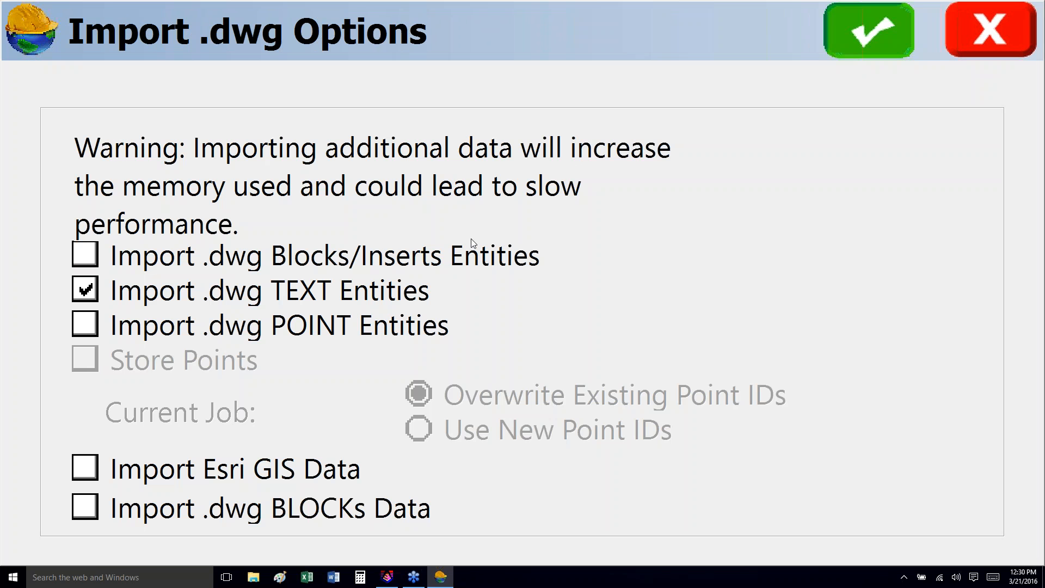
pyautogui.click(888, 30)
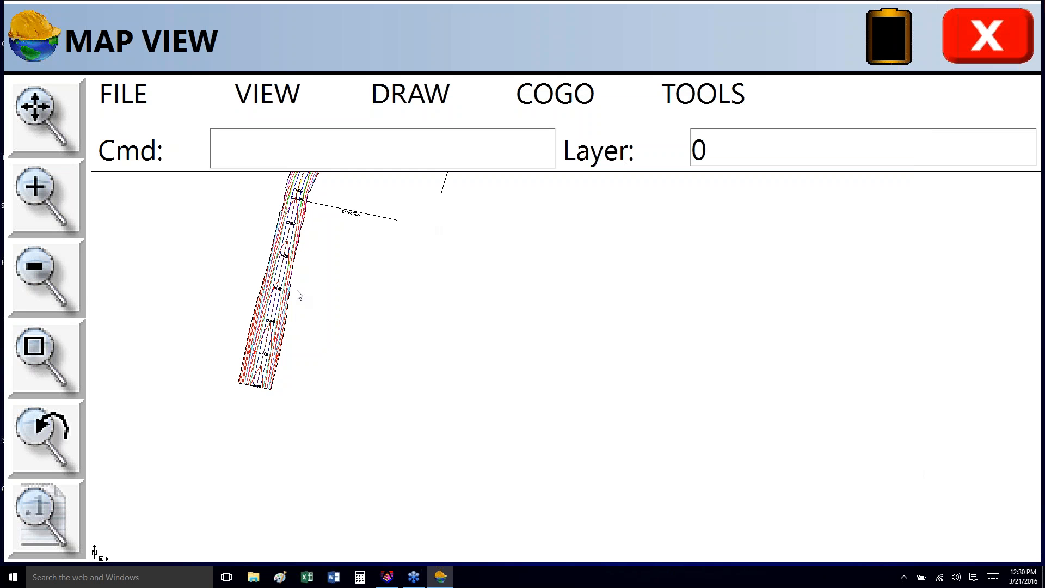
# - Examine the imported road up close in the map view around stations 3+00 to 5+00, and return to the main menu
pyautogui.click(41, 348)
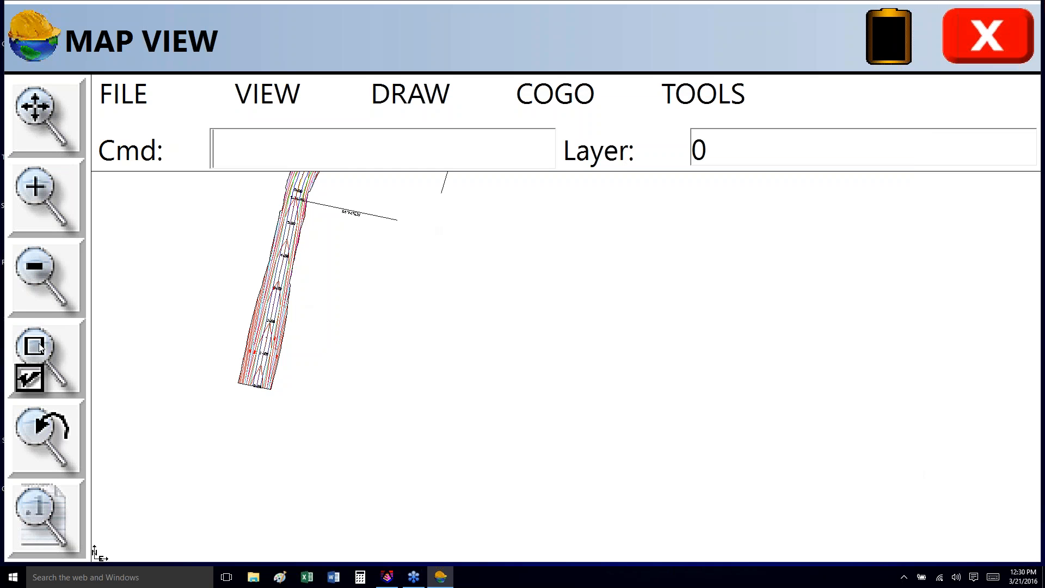
pyautogui.moveTo(199, 394); pyautogui.dragTo(287, 558)
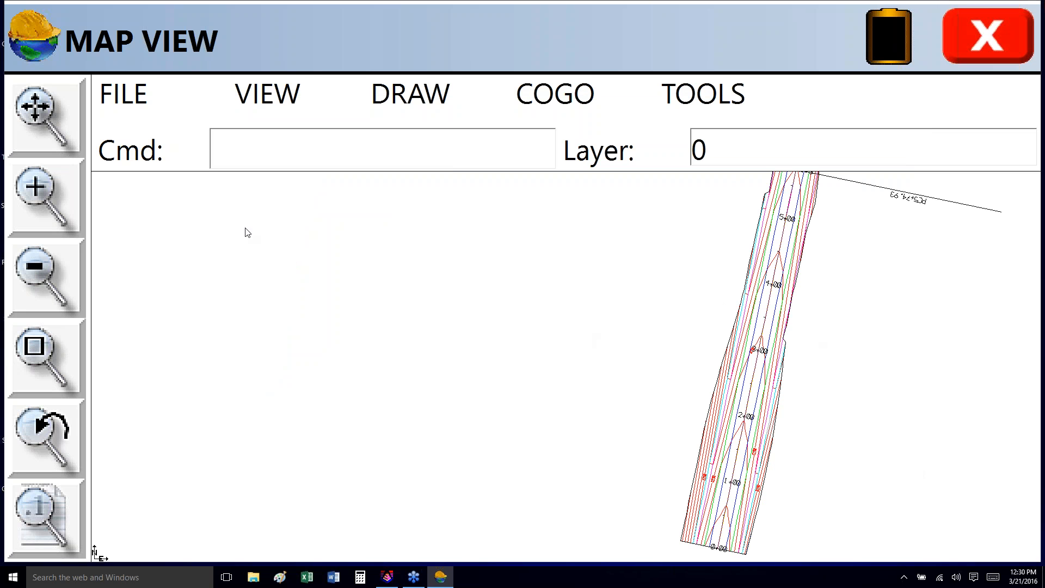
pyautogui.click(30, 353)
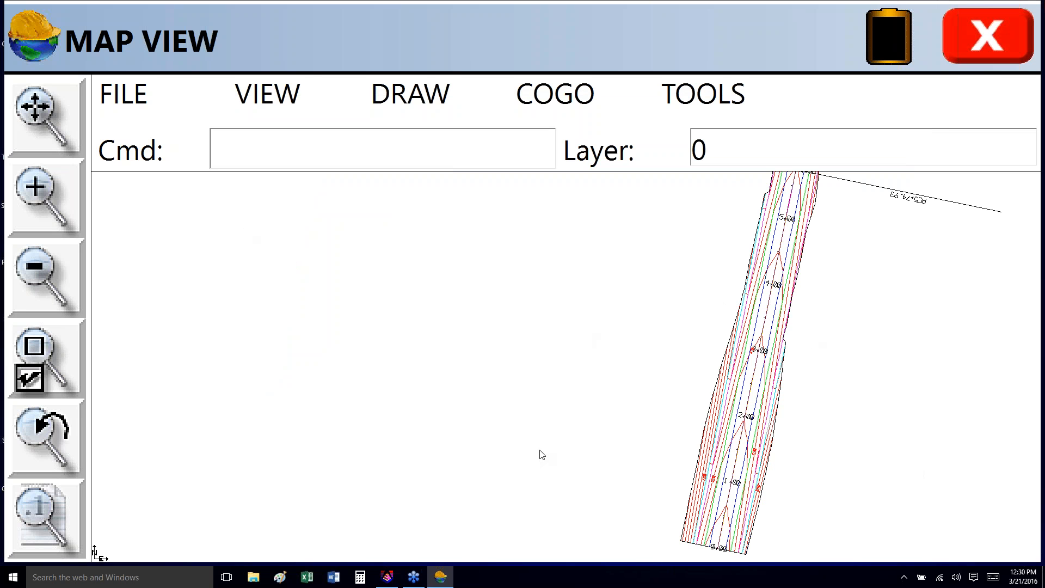
pyautogui.moveTo(541, 452); pyautogui.dragTo(663, 371)
pyautogui.click(32, 101)
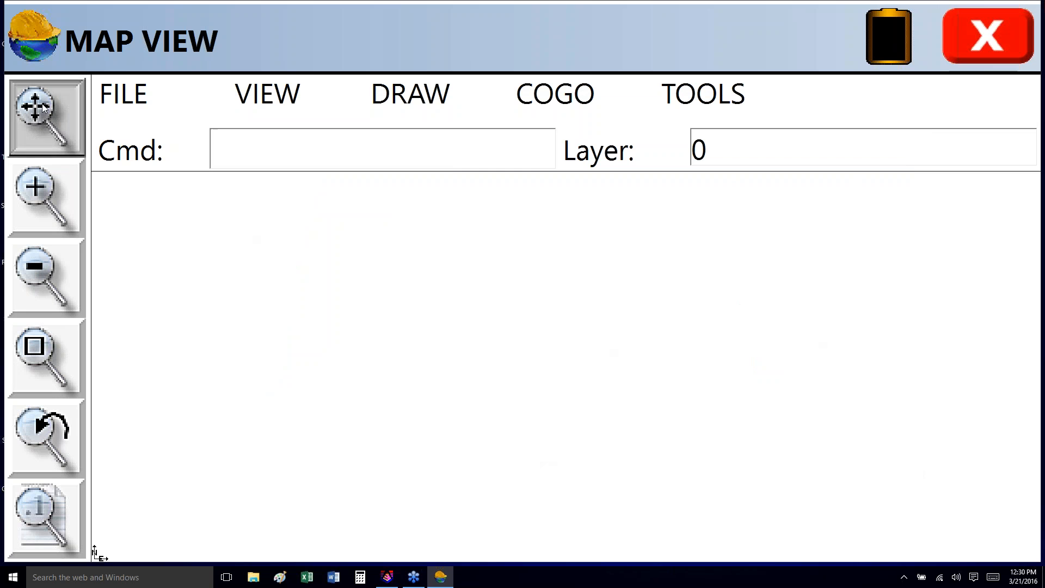
pyautogui.click(32, 354)
pyautogui.moveTo(326, 476); pyautogui.dragTo(453, 371)
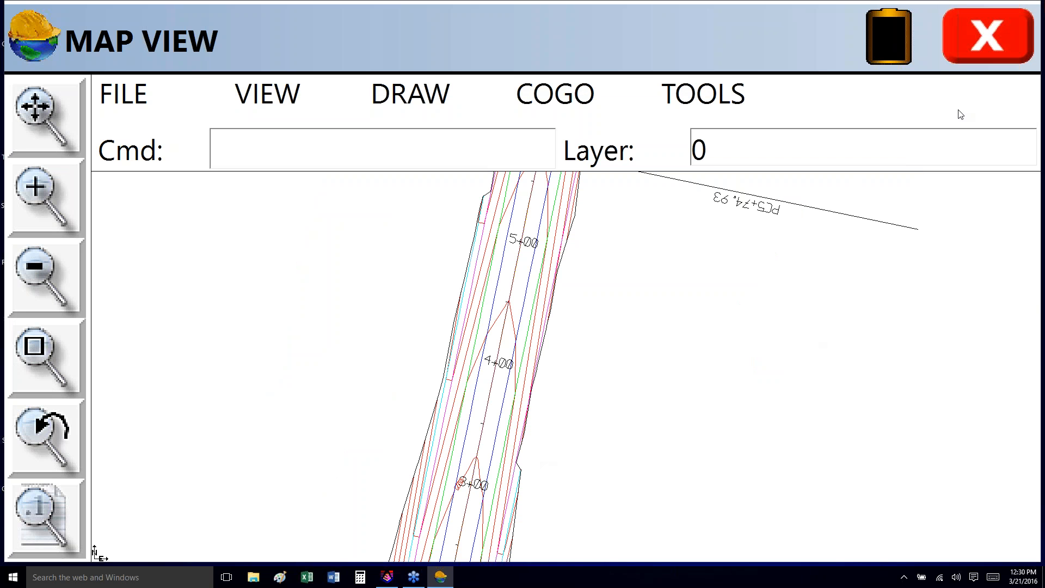
pyautogui.click(997, 44)
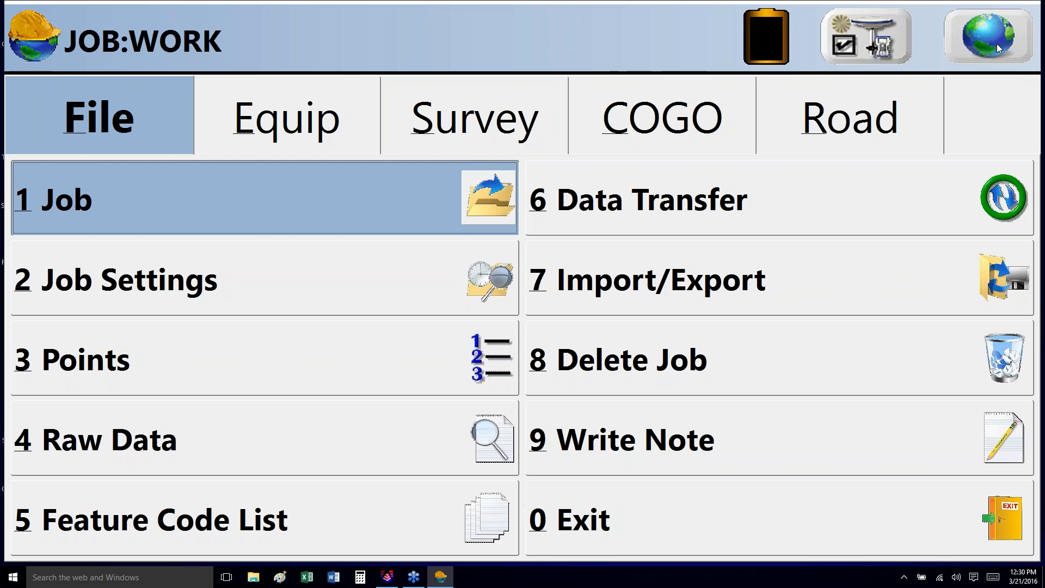
# - Set up the GPS base with GPS Simulation as manufacturer and the Demo model
pyautogui.click(336, 132)
pyautogui.click(237, 281)
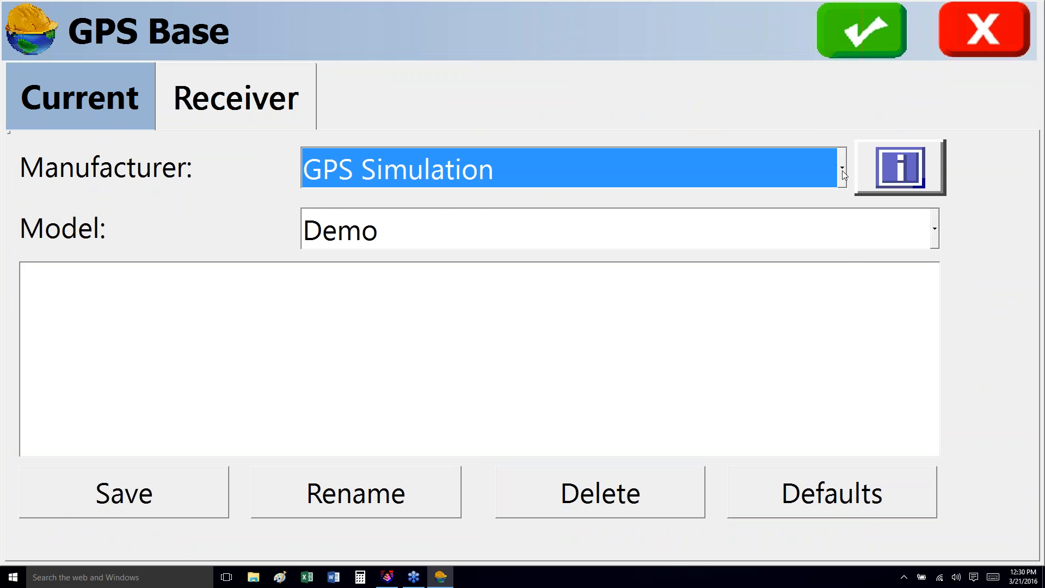
pyautogui.click(842, 171)
pyautogui.moveTo(845, 221)
pyautogui.mouseDown()
pyautogui.moveTo(843, 309)
pyautogui.moveTo(848, 214)
pyautogui.mouseUp()
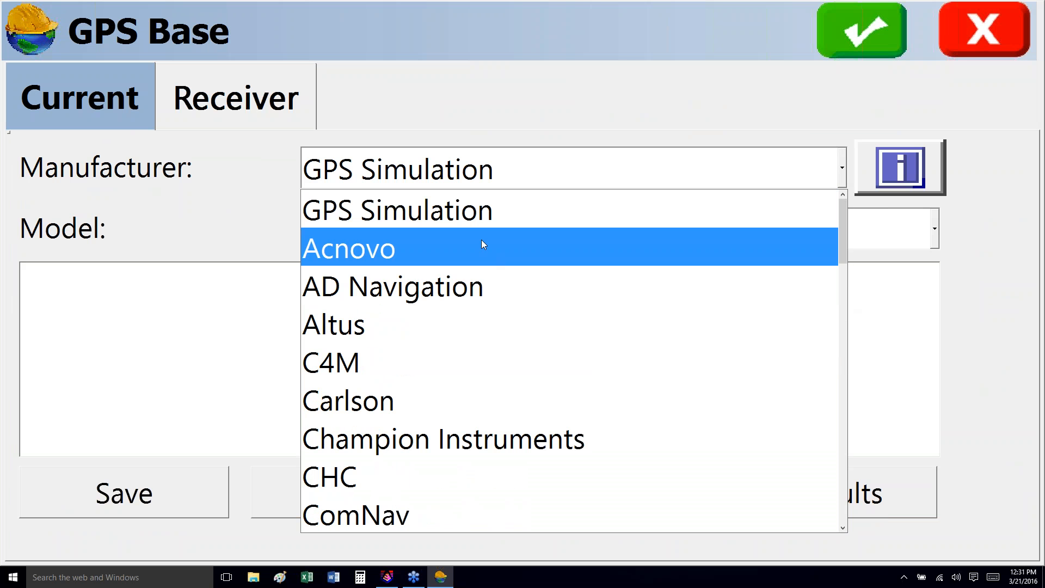
pyautogui.click(483, 211)
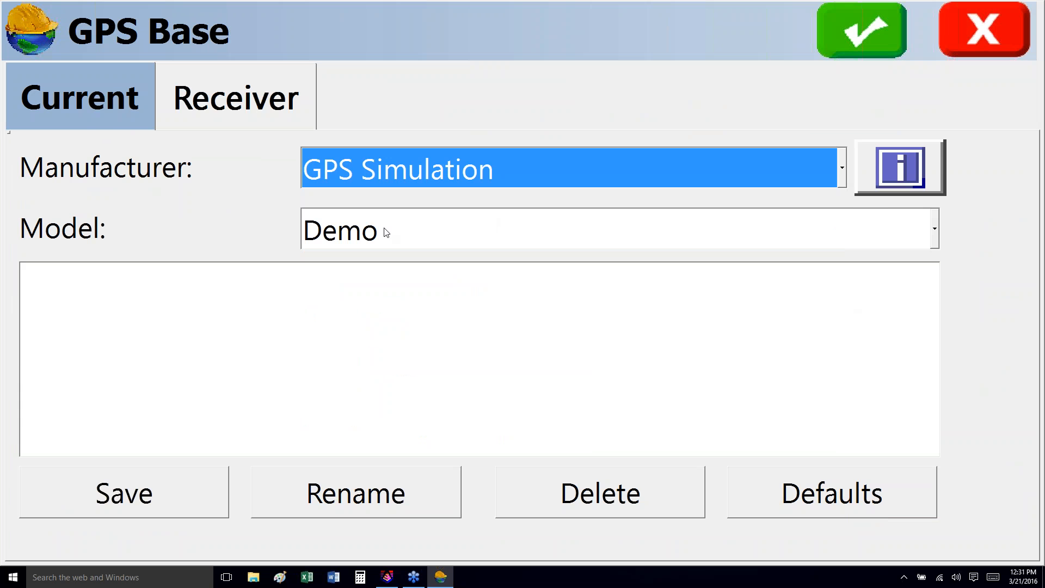
pyautogui.click(868, 42)
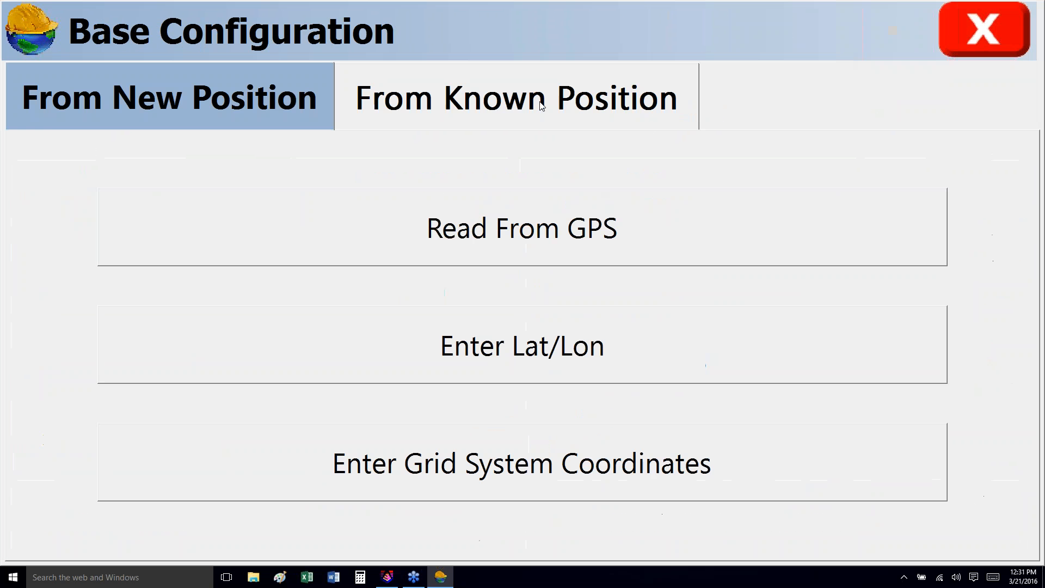
# - Configure the base from a known position using local coordinates with a midpoint snap on the map, and save the settings as Work.ref
pyautogui.click(540, 103)
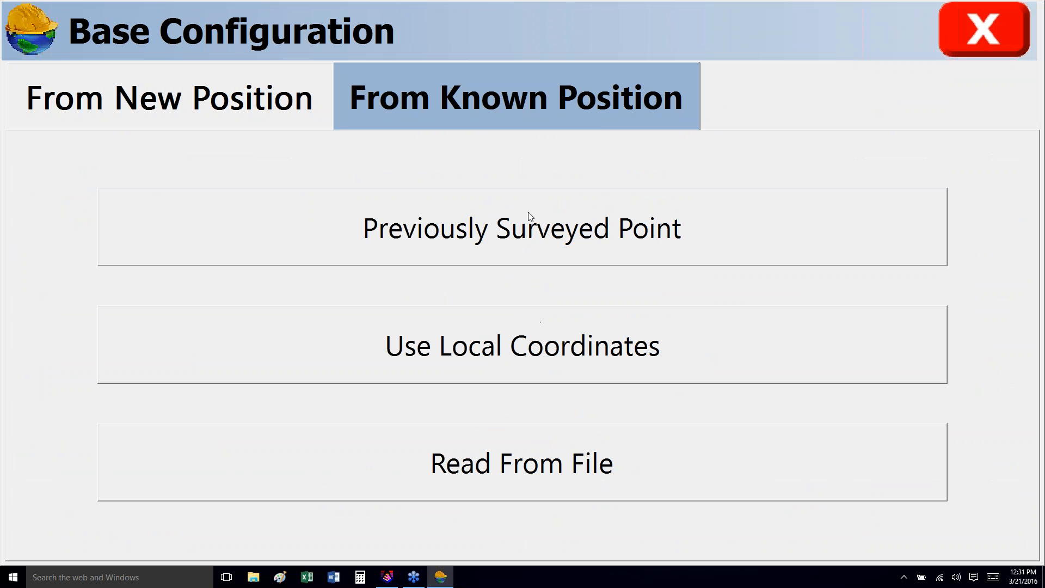
pyautogui.click(527, 346)
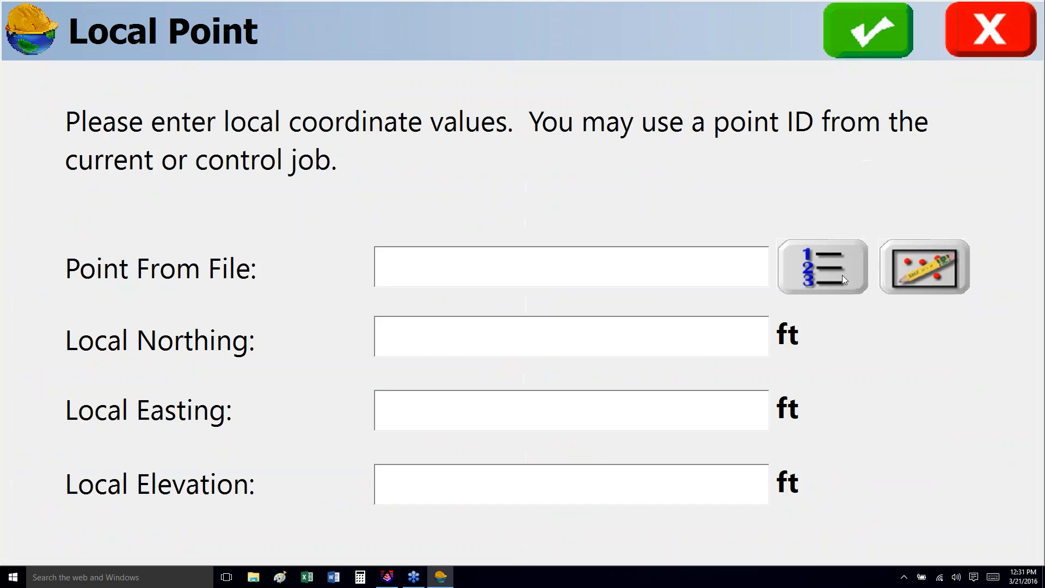
pyautogui.click(899, 274)
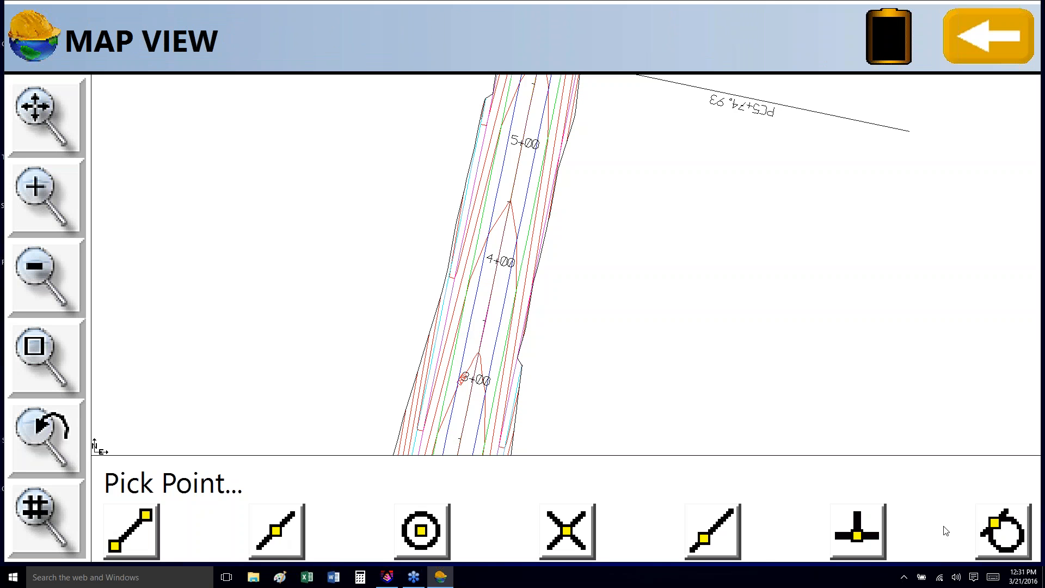
pyautogui.click(288, 539)
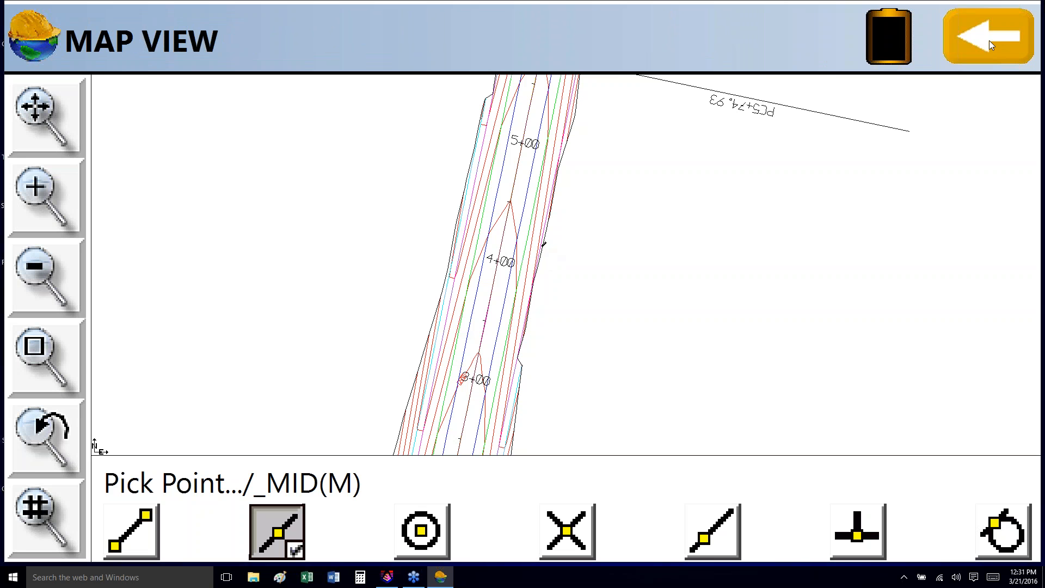
pyautogui.click(989, 40)
pyautogui.click(869, 19)
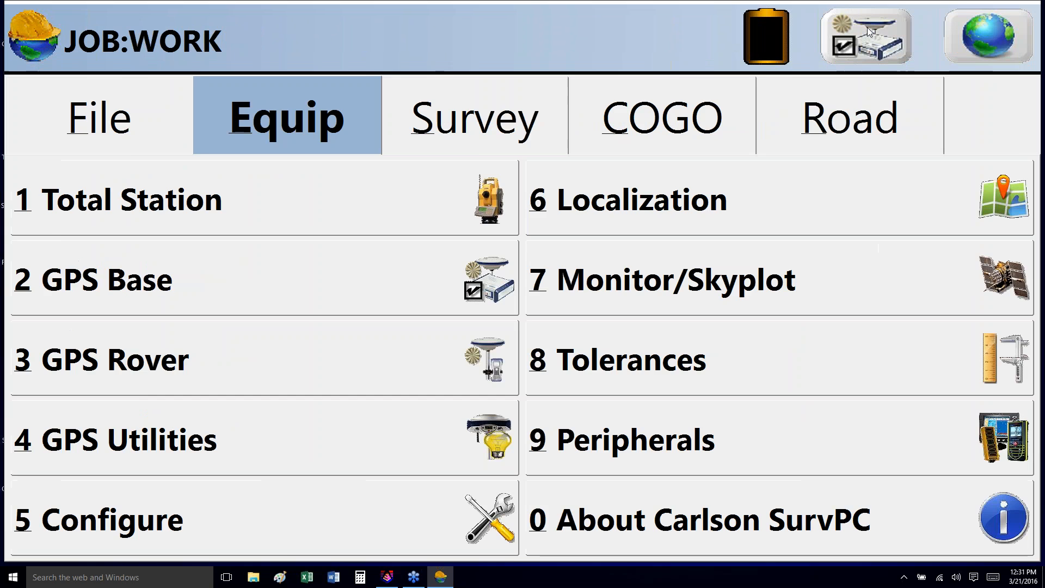
pyautogui.click(843, 34)
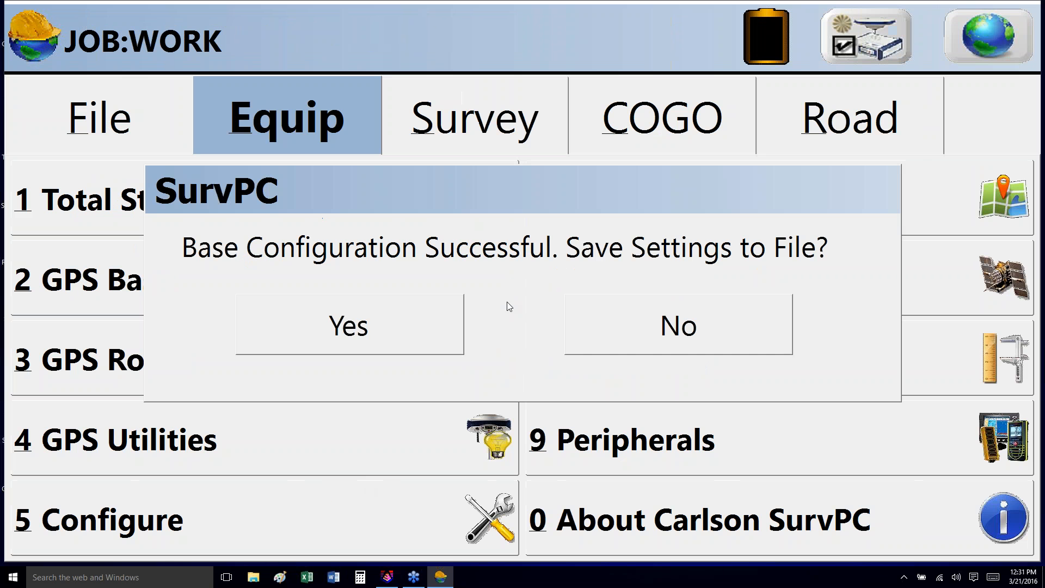
pyautogui.click(408, 334)
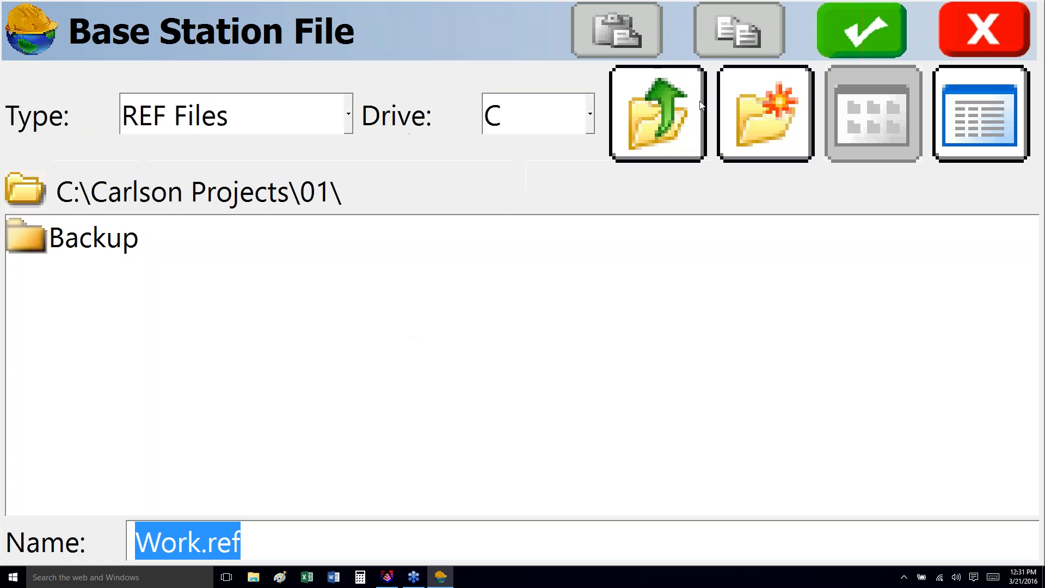
pyautogui.click(836, 49)
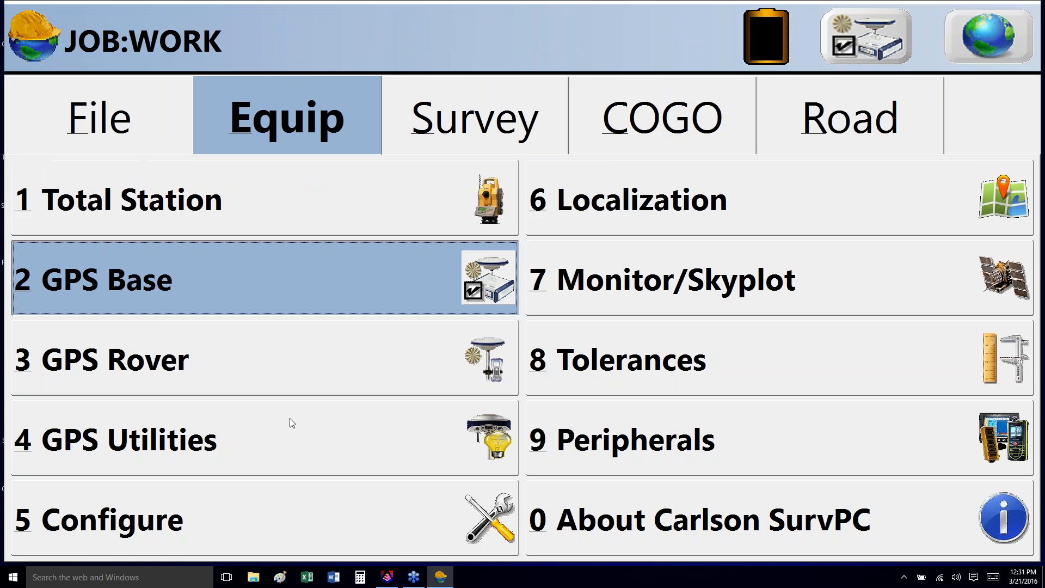
# - Set up the GPS rover with GPS Simulation as manufacturer and the Demo model
pyautogui.click(272, 359)
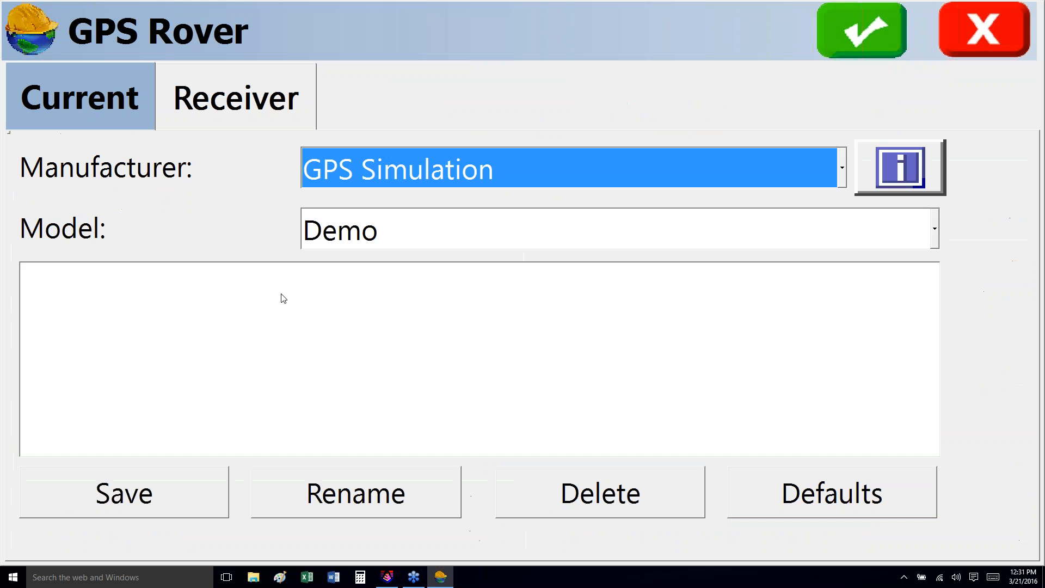
pyautogui.click(841, 174)
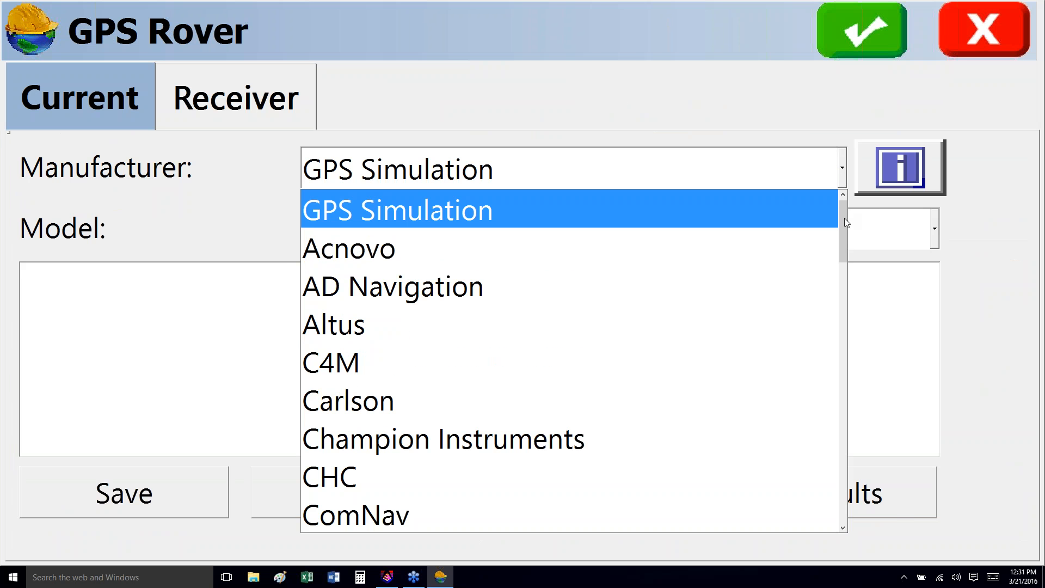
pyautogui.moveTo(843, 223); pyautogui.dragTo(825, 195)
pyautogui.click(504, 212)
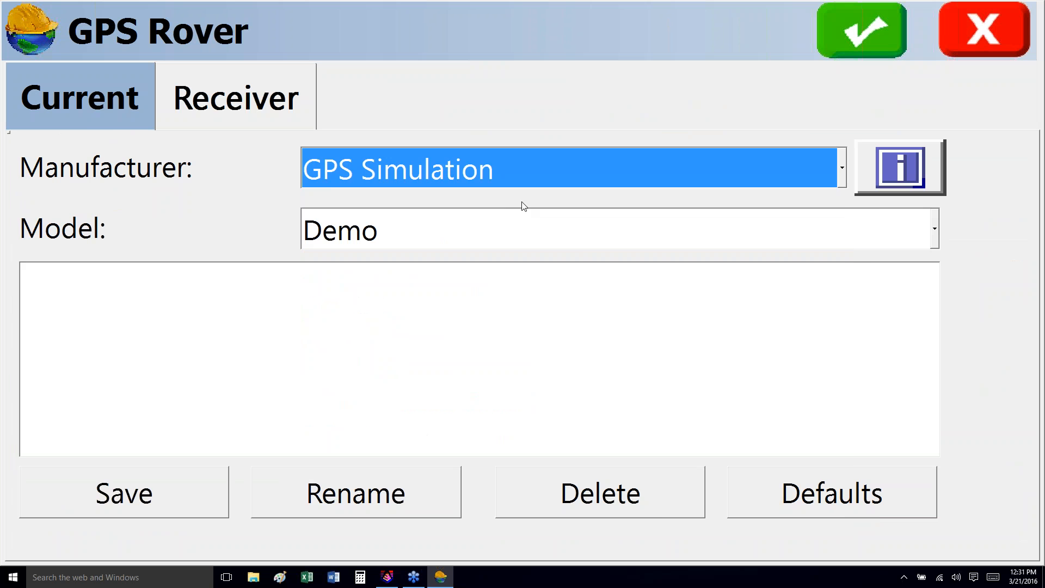
pyautogui.click(874, 22)
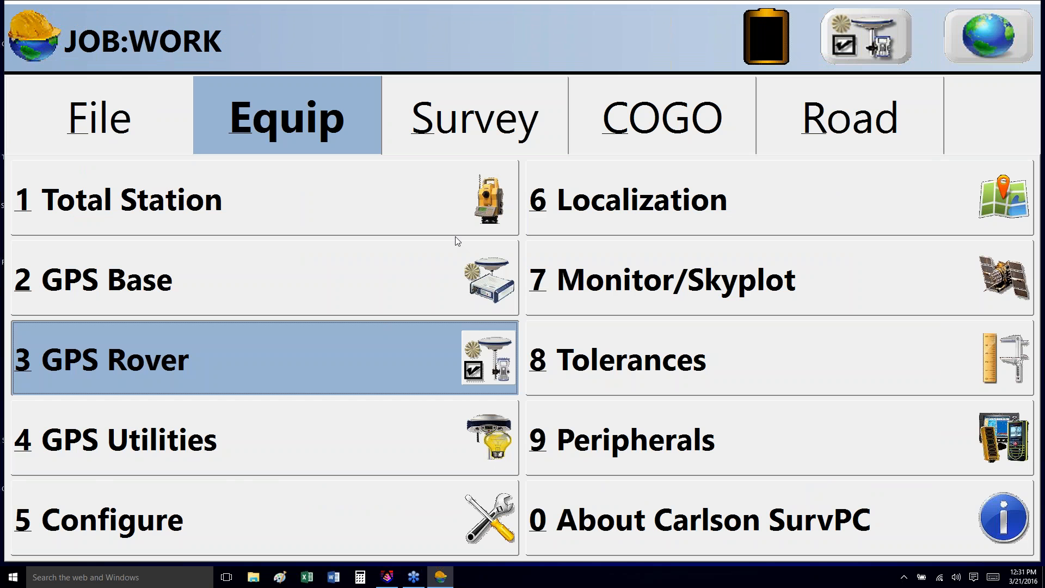
# - Start an elevation difference survey against a Section surface model and set Main.cl as its centerline
pyautogui.click(468, 129)
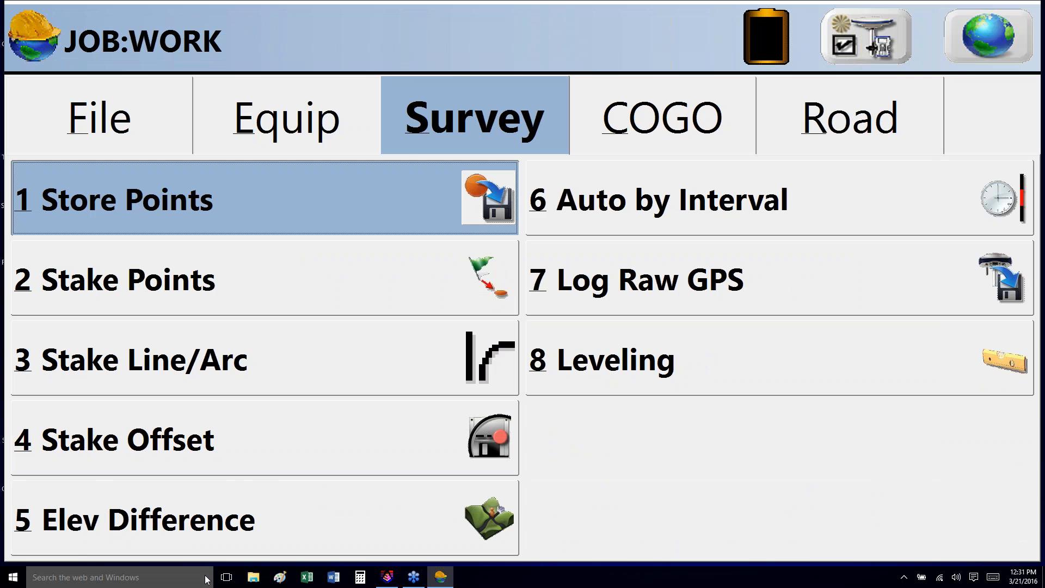
pyautogui.click(230, 527)
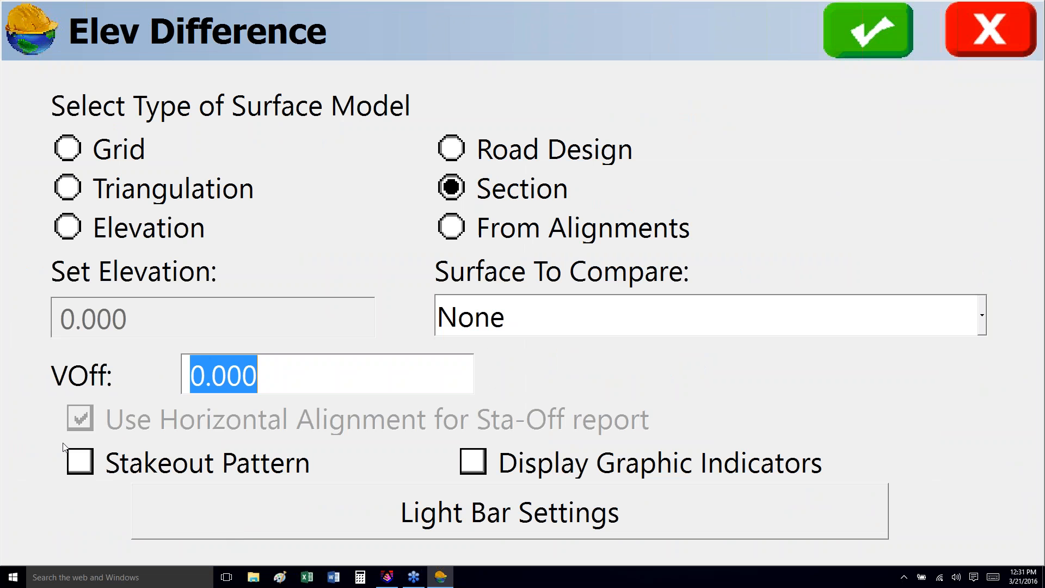
pyautogui.click(983, 36)
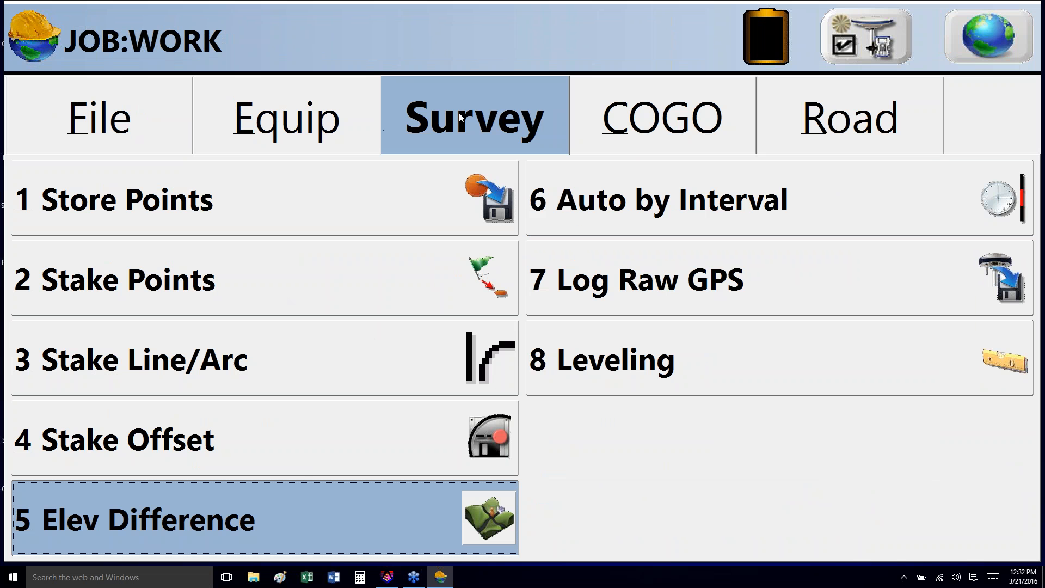
pyautogui.click(159, 528)
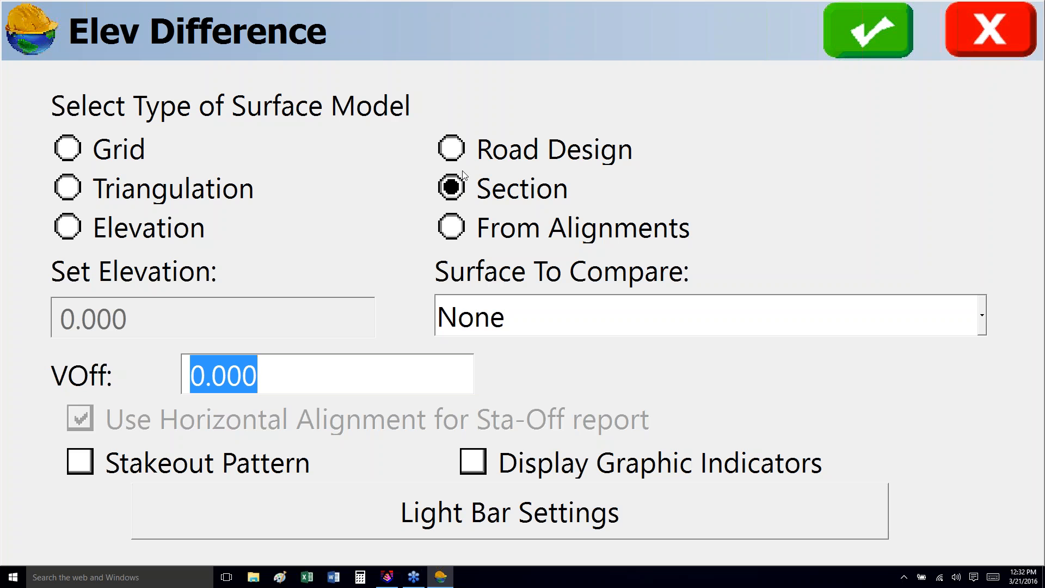
pyautogui.click(863, 40)
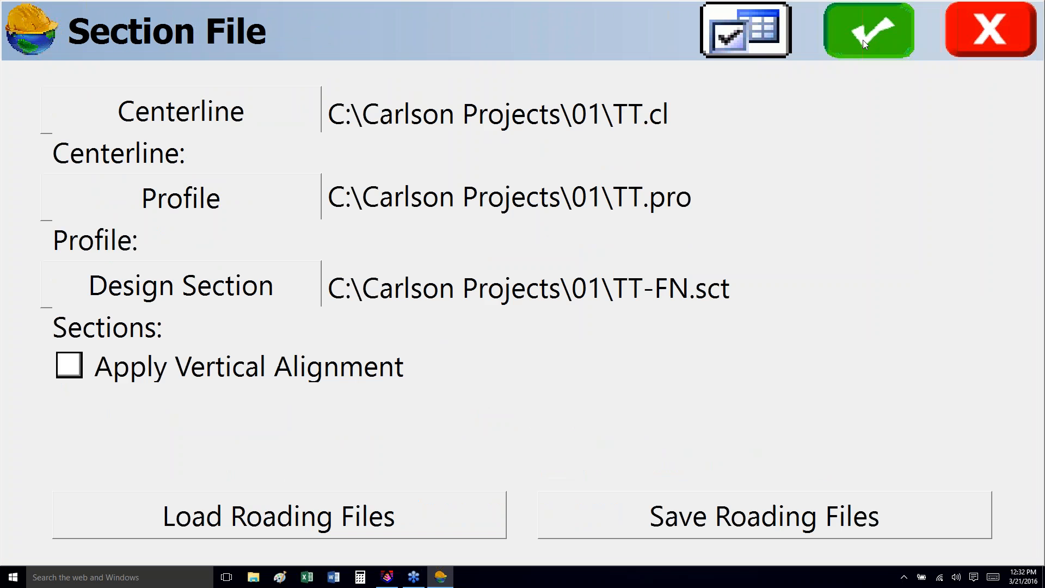
pyautogui.click(167, 115)
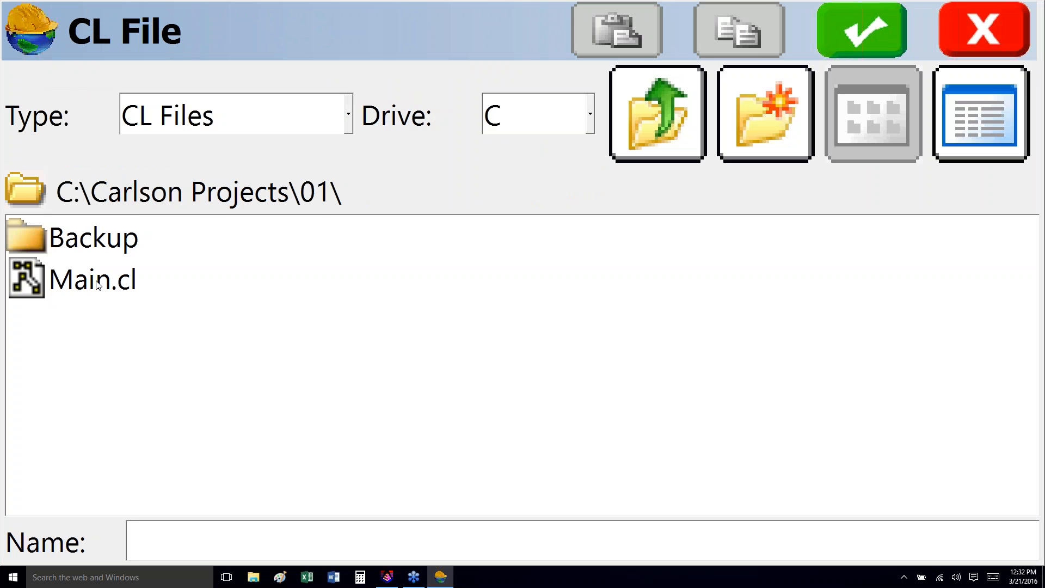
pyautogui.doubleClick(97, 284)
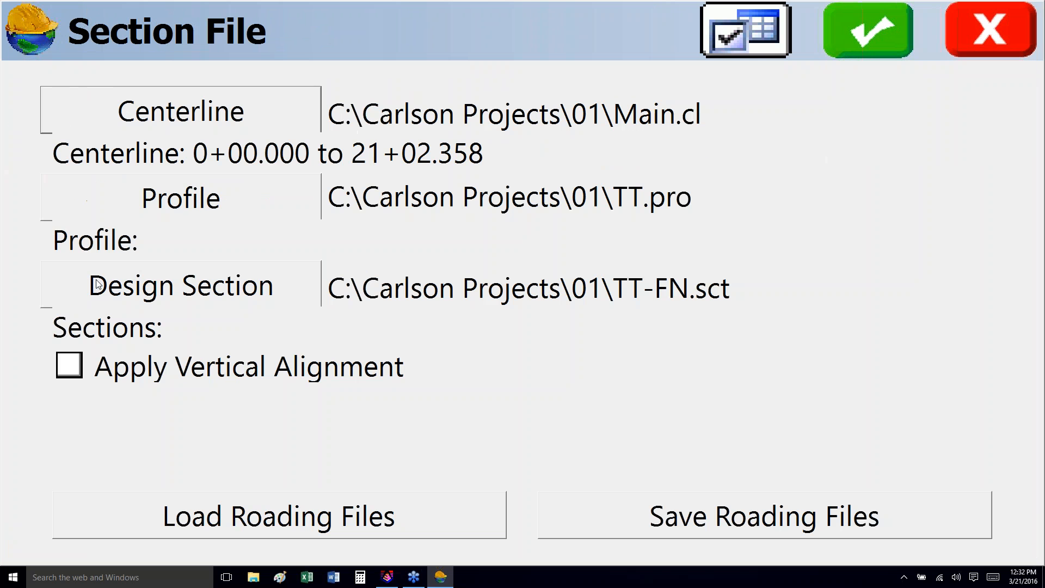
# - Load Main.pro as the profile and Main-FN.sct as the design section, and run the elevation difference survey
pyautogui.click(174, 202)
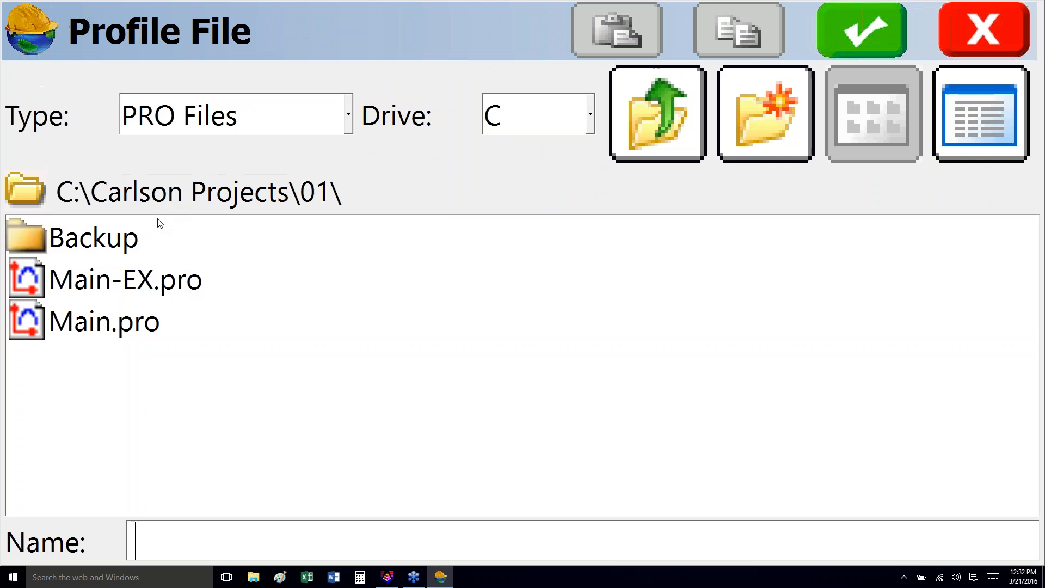
pyautogui.click(98, 329)
pyautogui.click(98, 331)
pyautogui.click(164, 285)
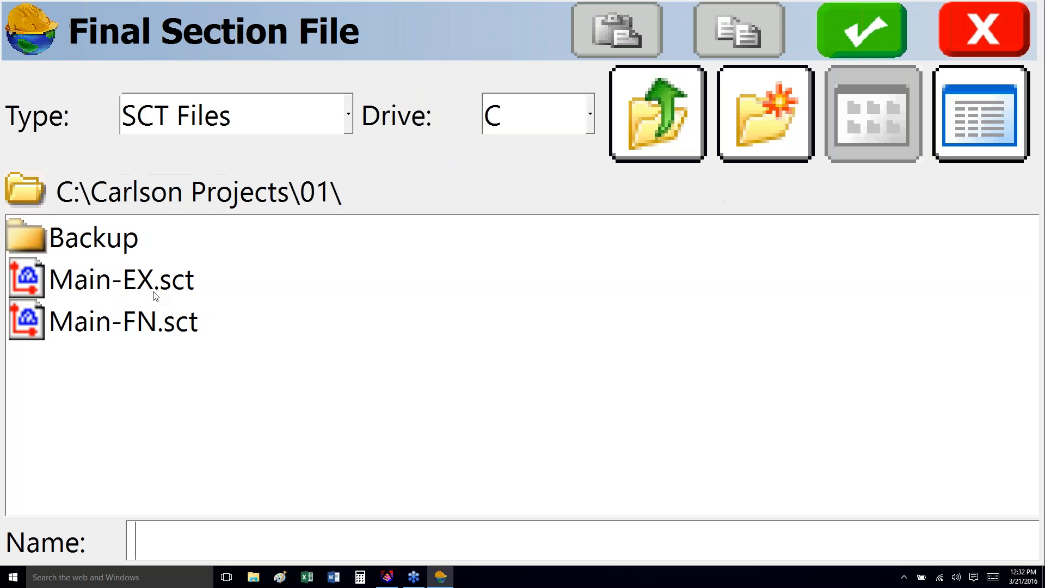
pyautogui.doubleClick(119, 329)
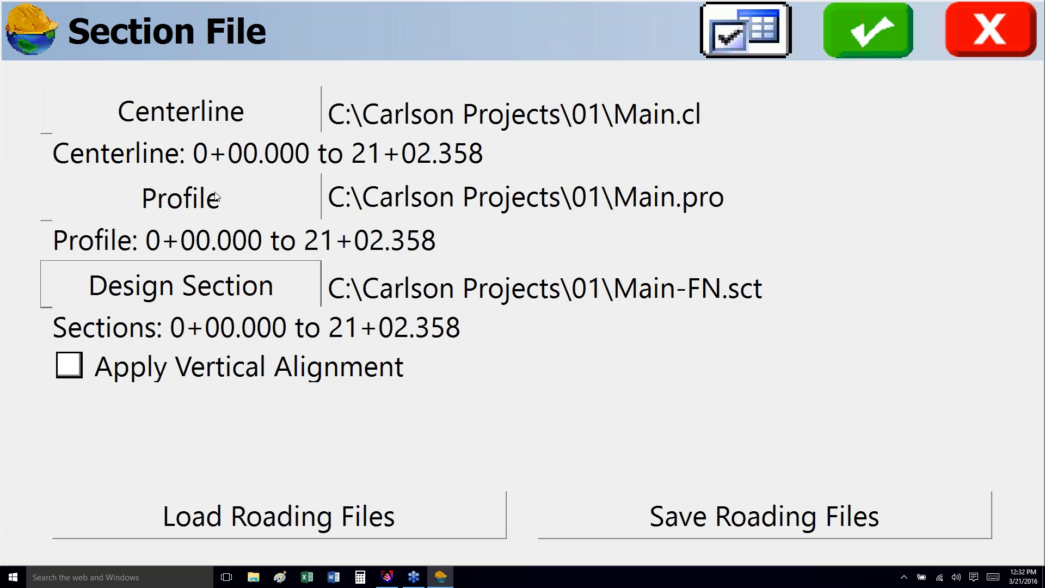
pyautogui.click(857, 41)
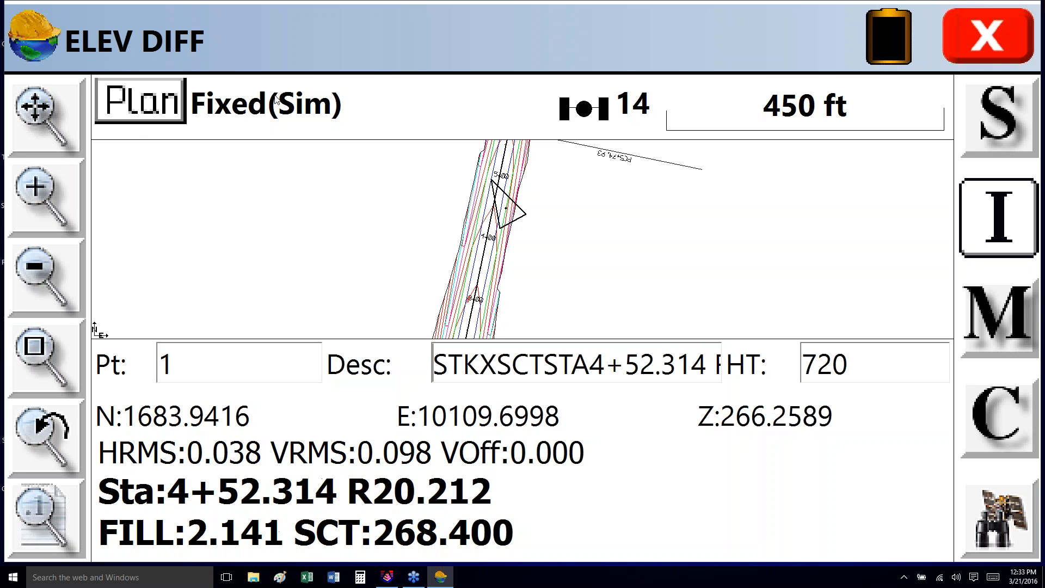
# - Compare the rover's position on the road in cross-section and plan views, and close the elevation difference survey
pyautogui.click(171, 104)
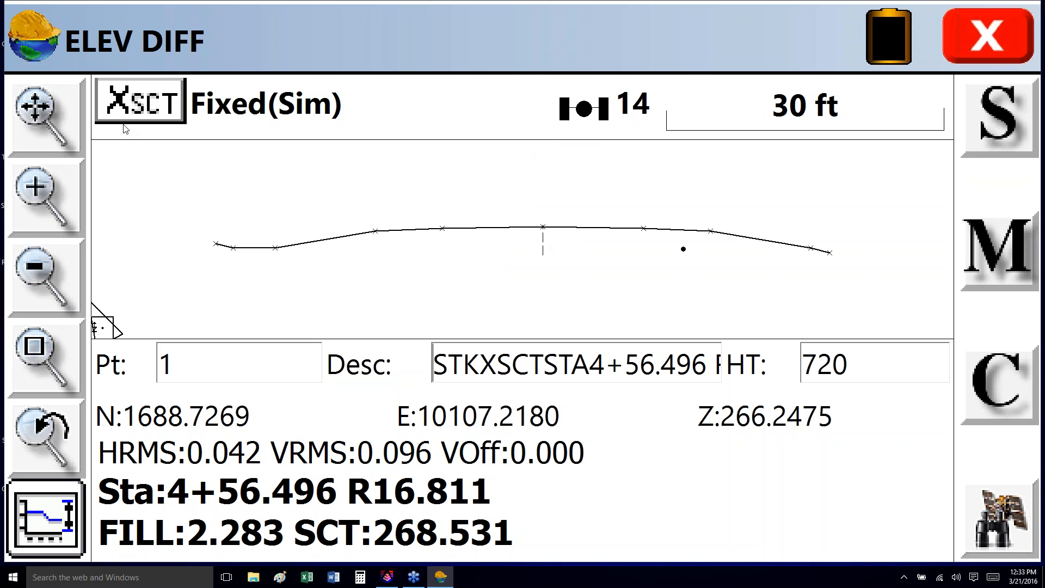
pyautogui.click(141, 112)
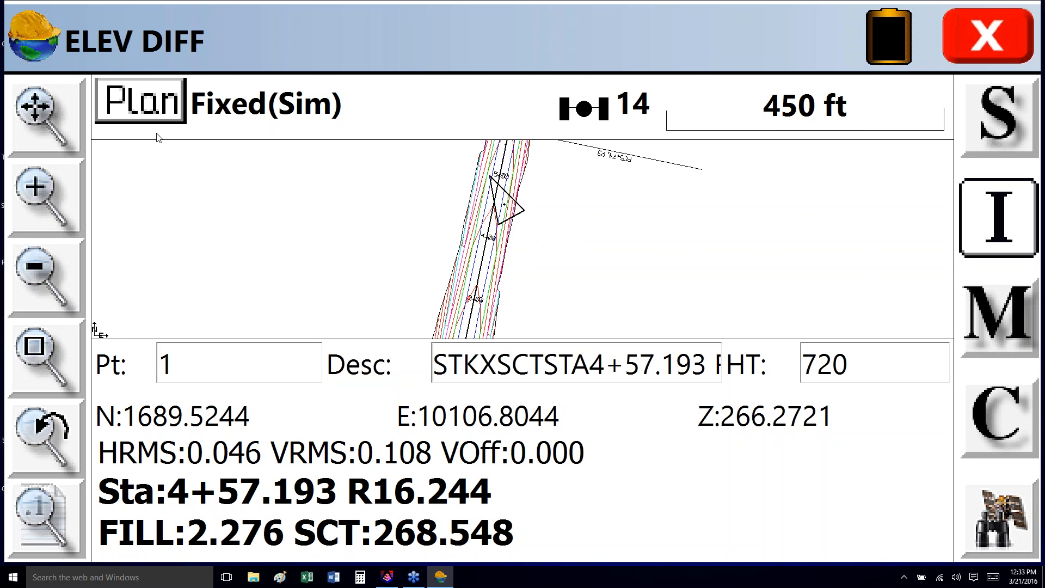
pyautogui.click(156, 112)
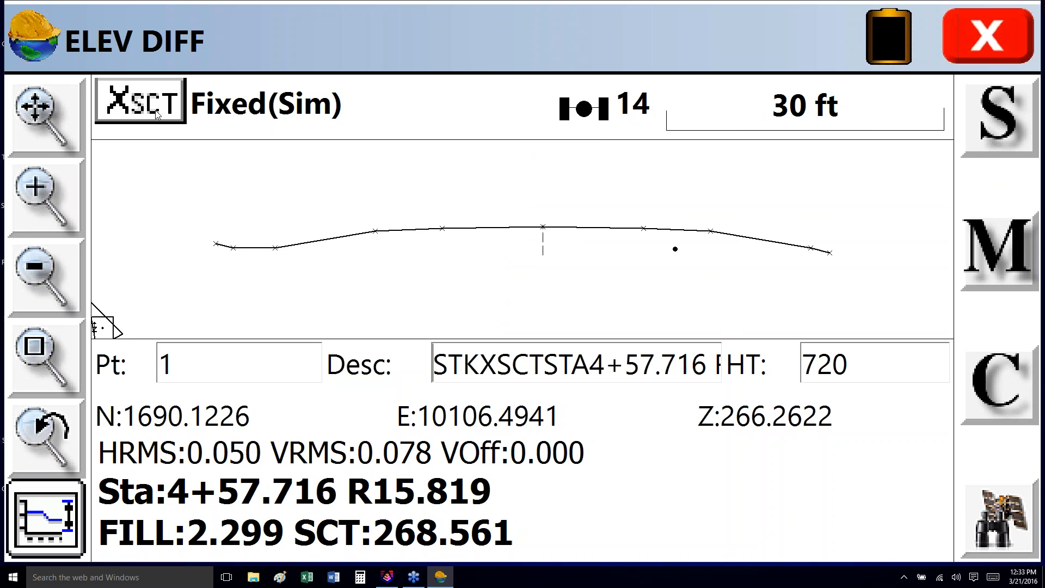
pyautogui.click(156, 113)
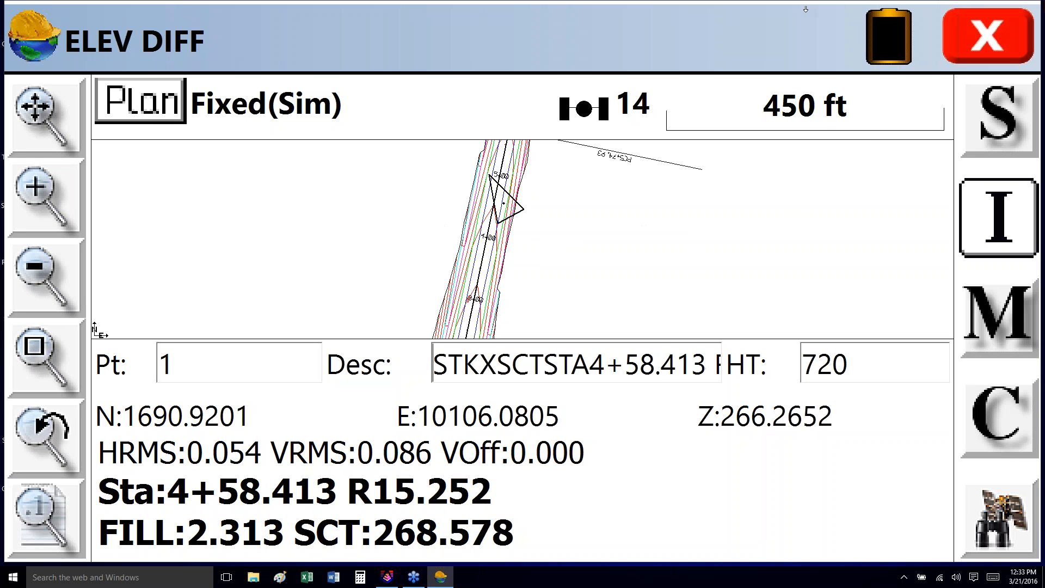
pyautogui.click(968, 42)
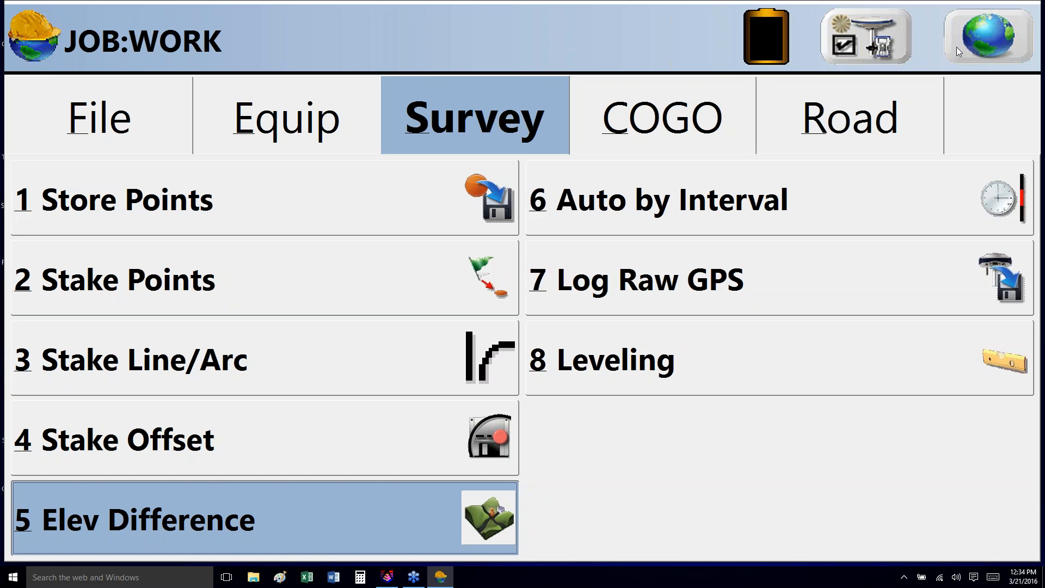
# - Start Stake Road with the Section File method, using Main.pro as the profile for the vertical alignment
pyautogui.click(869, 125)
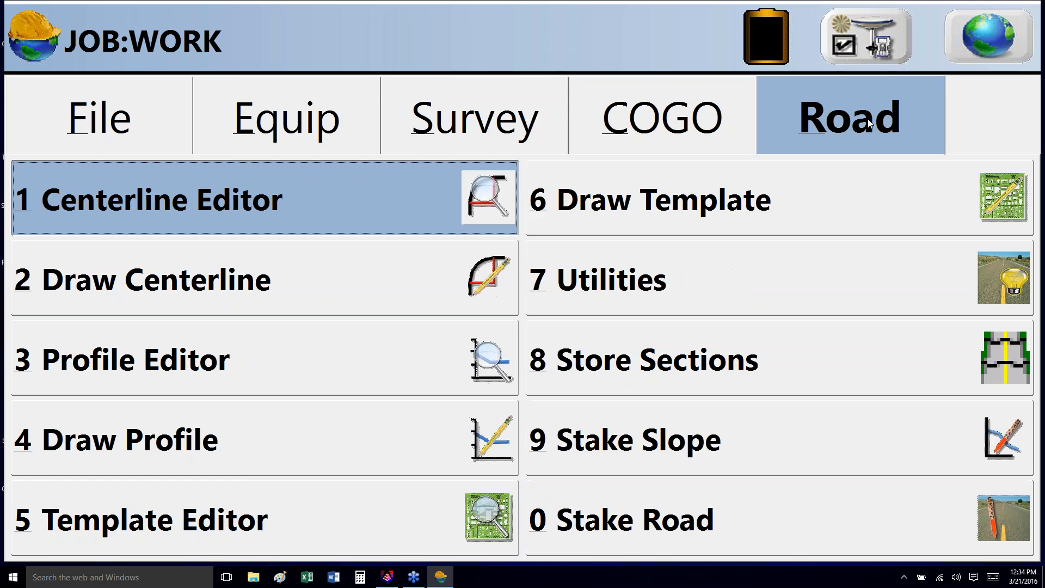
pyautogui.click(642, 531)
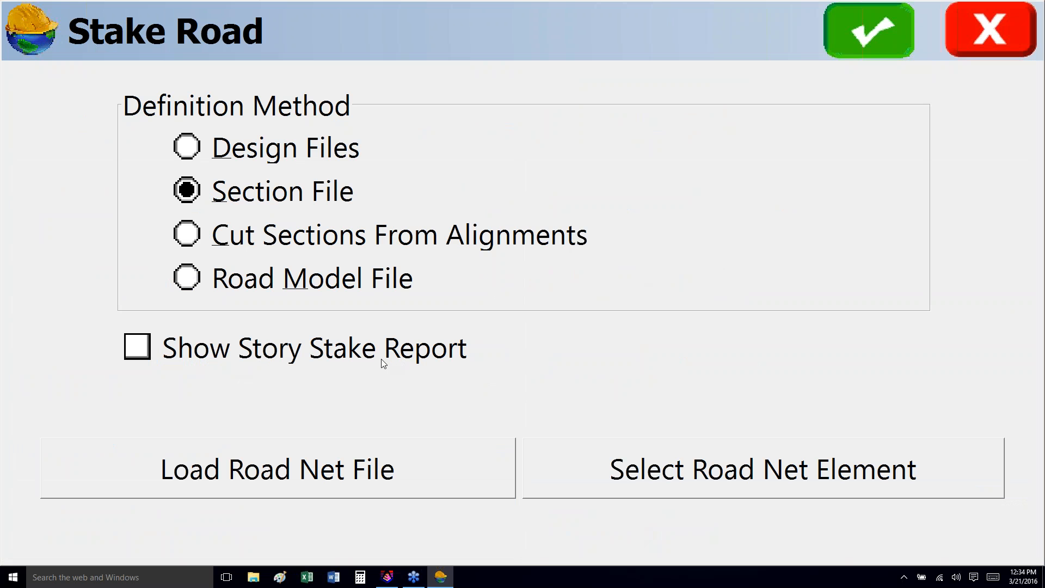
pyautogui.click(877, 34)
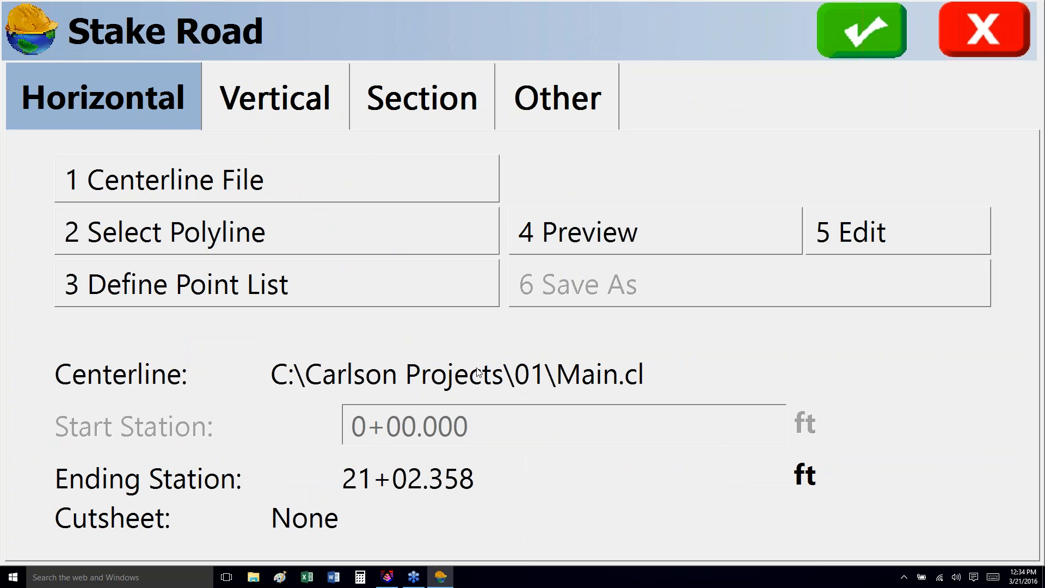
pyautogui.click(304, 100)
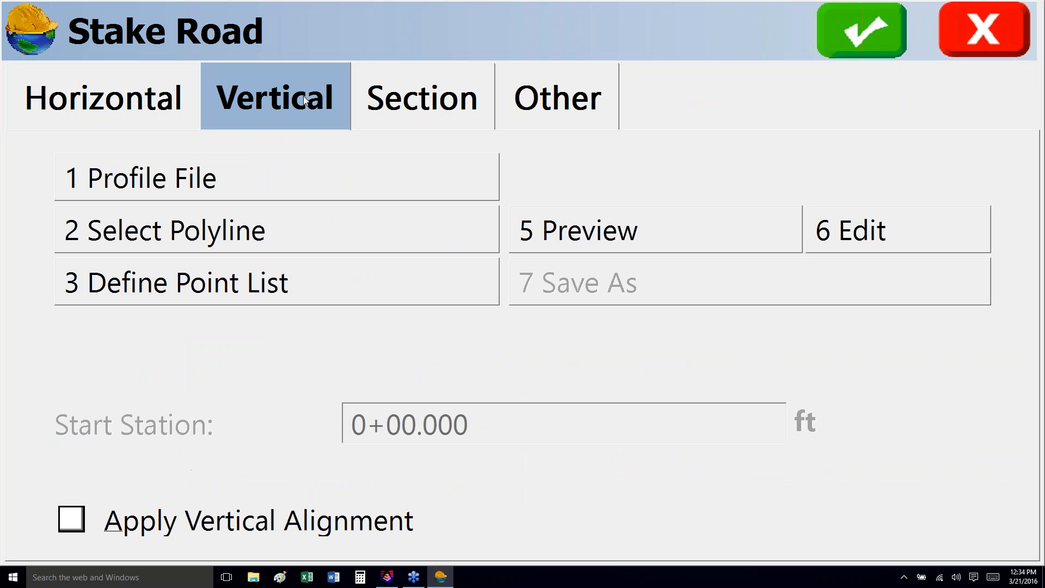
pyautogui.click(125, 178)
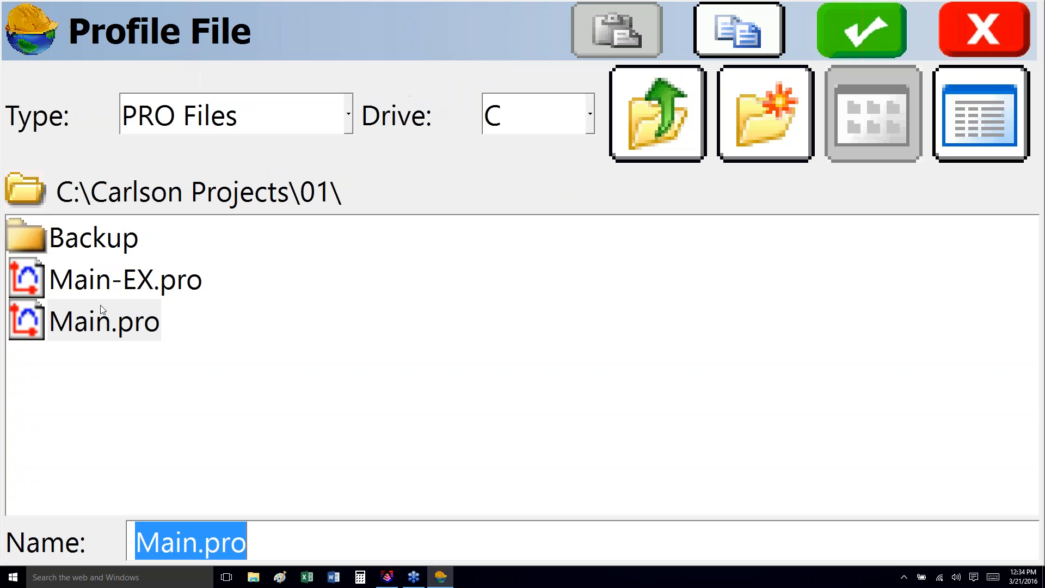
pyautogui.doubleClick(100, 324)
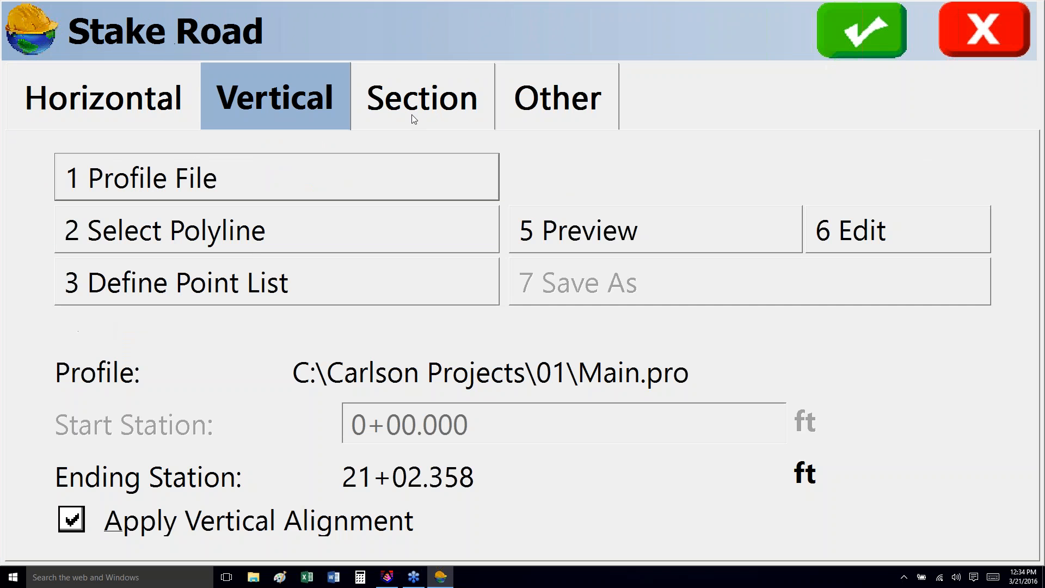
# - Add the Main-FN section file to the road definition and accept the setup for staking
pyautogui.click(413, 116)
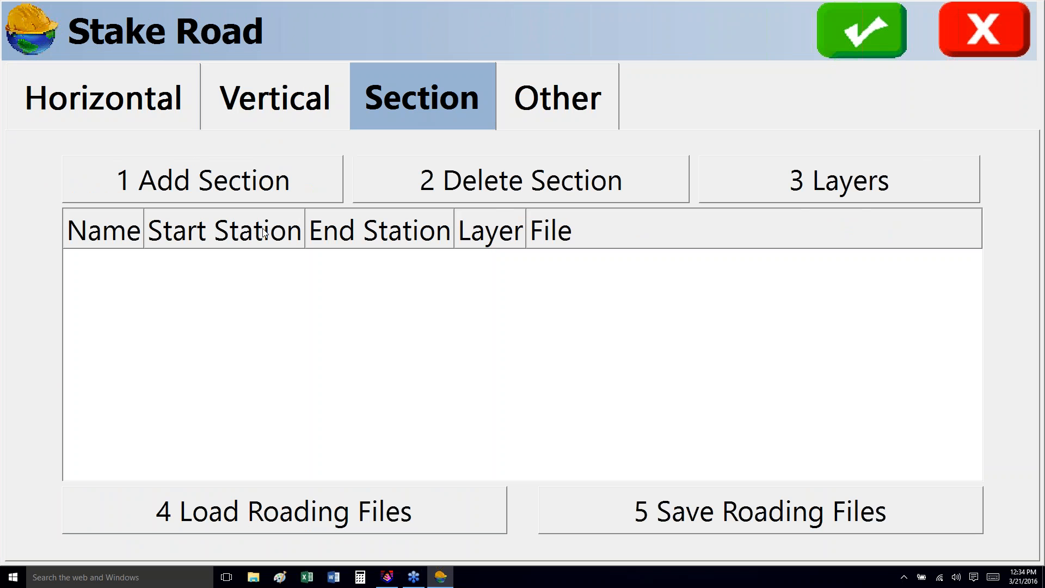
pyautogui.click(208, 188)
pyautogui.doubleClick(125, 326)
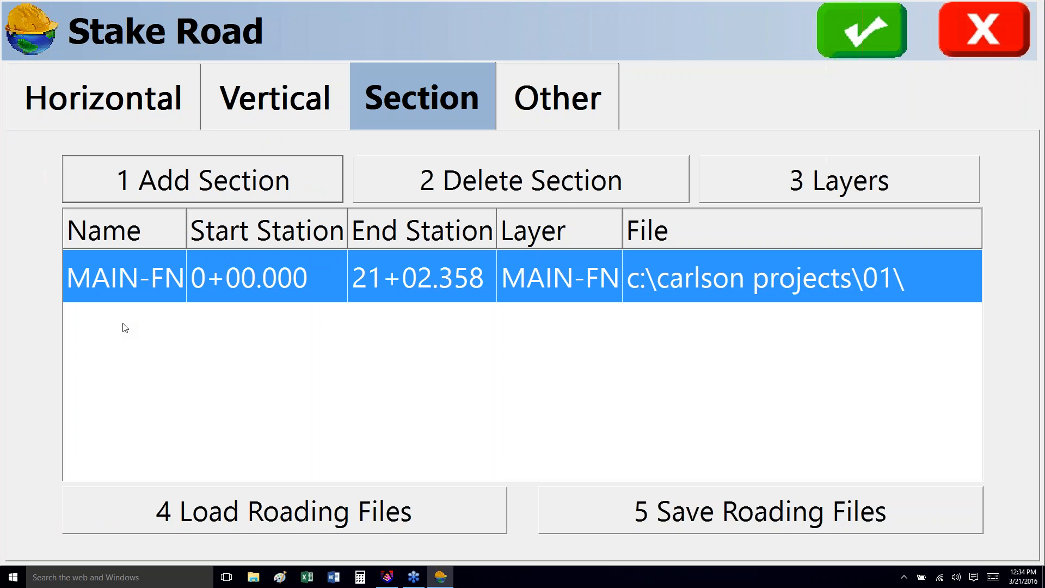
pyautogui.click(856, 41)
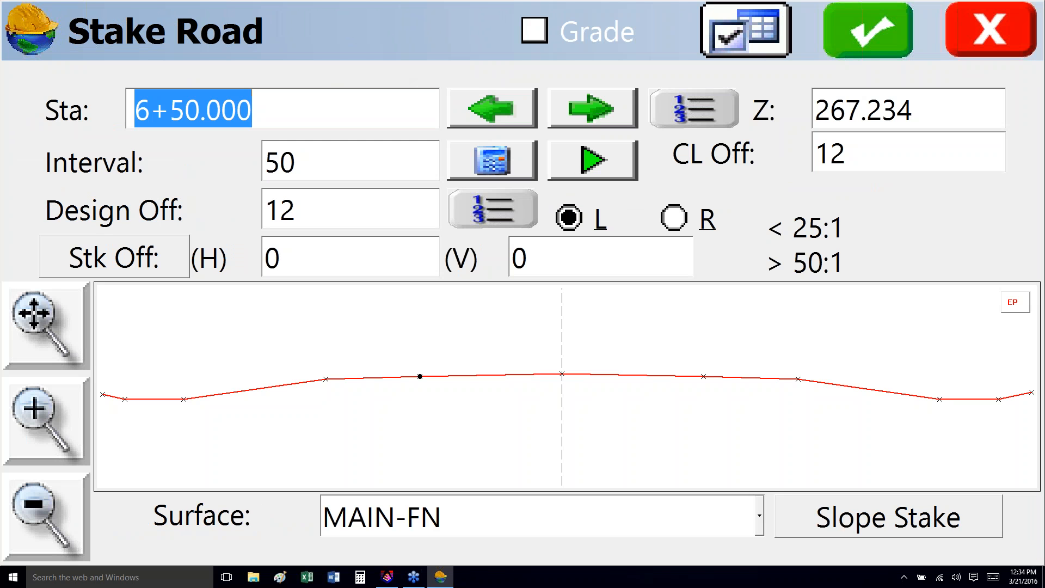
# - Stake the edge of pavement at station 450 with a left offset of 12, and store it as point 1
pyautogui.write('450')
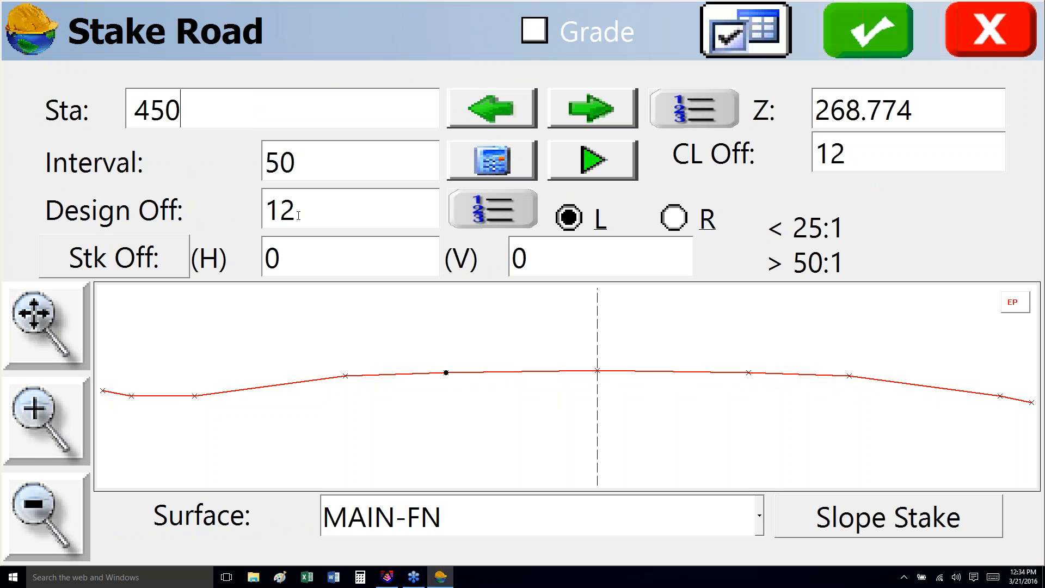
pyautogui.click(866, 31)
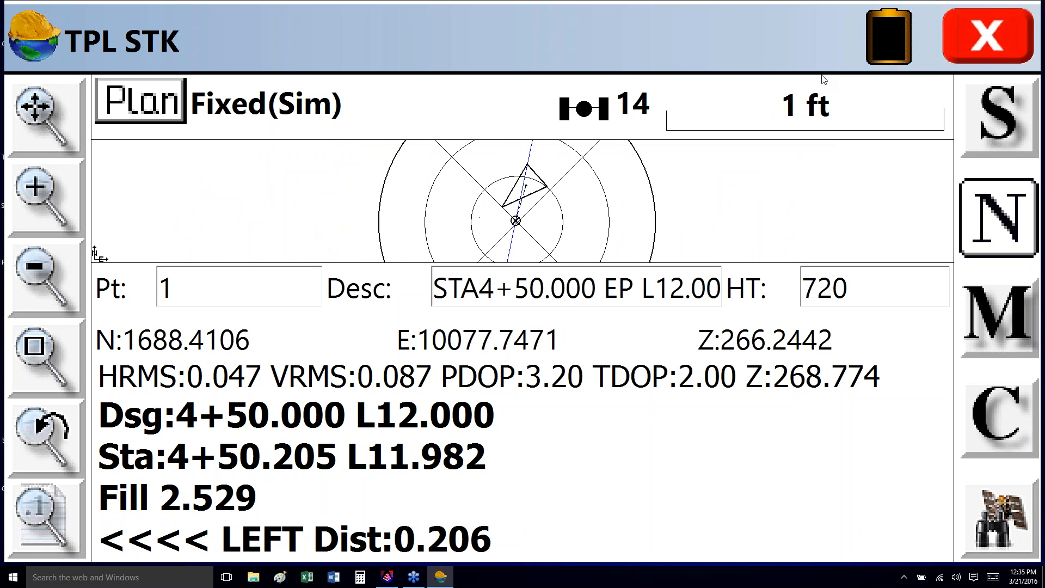
pyautogui.click(991, 109)
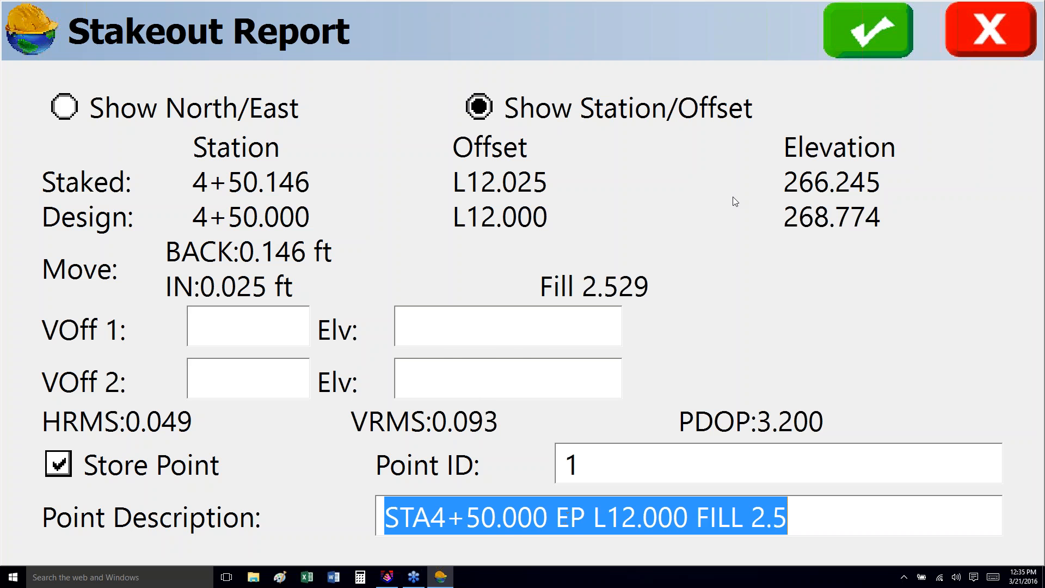
pyautogui.click(886, 31)
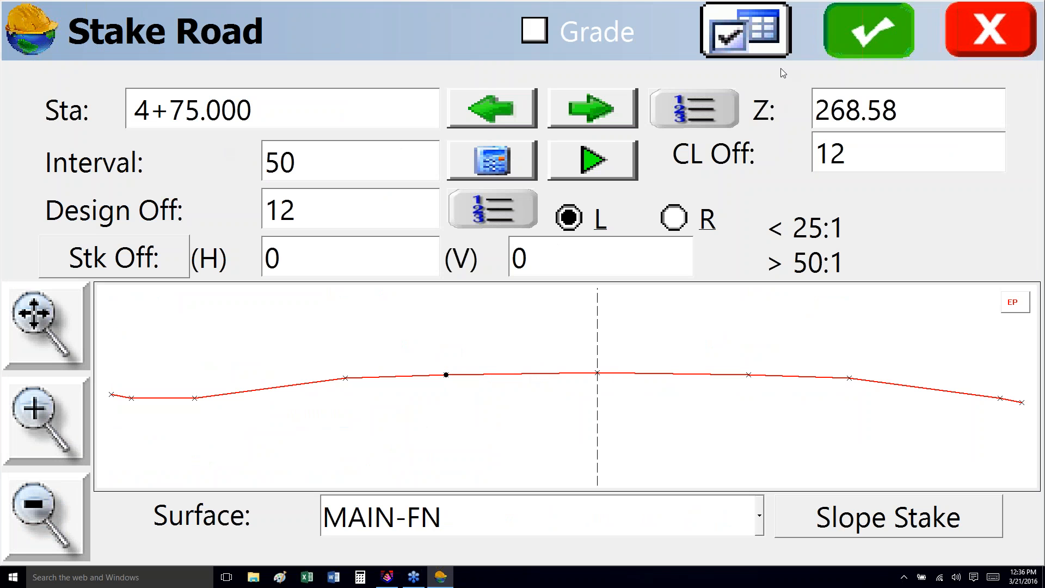
# - Select the right shoulder point at offset 20 on the cross section, and exit road staking without staking it
pyautogui.click(849, 379)
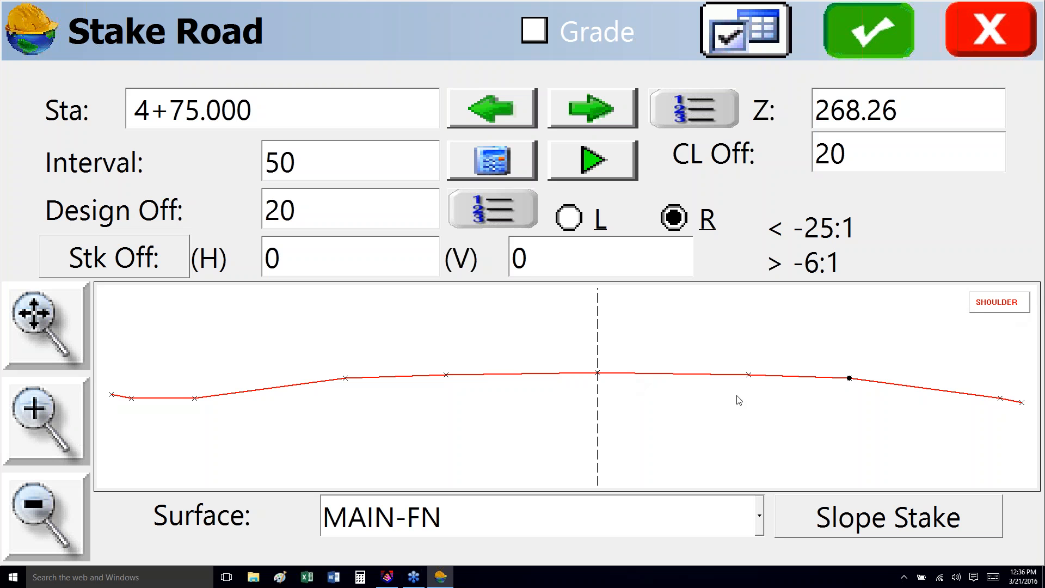
pyautogui.click(1000, 40)
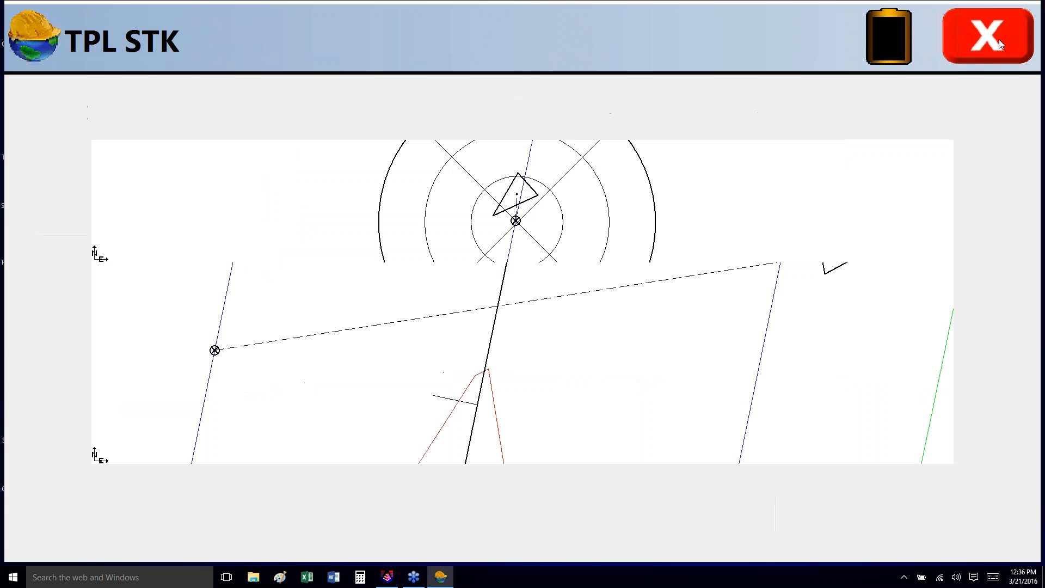
pyautogui.click(998, 39)
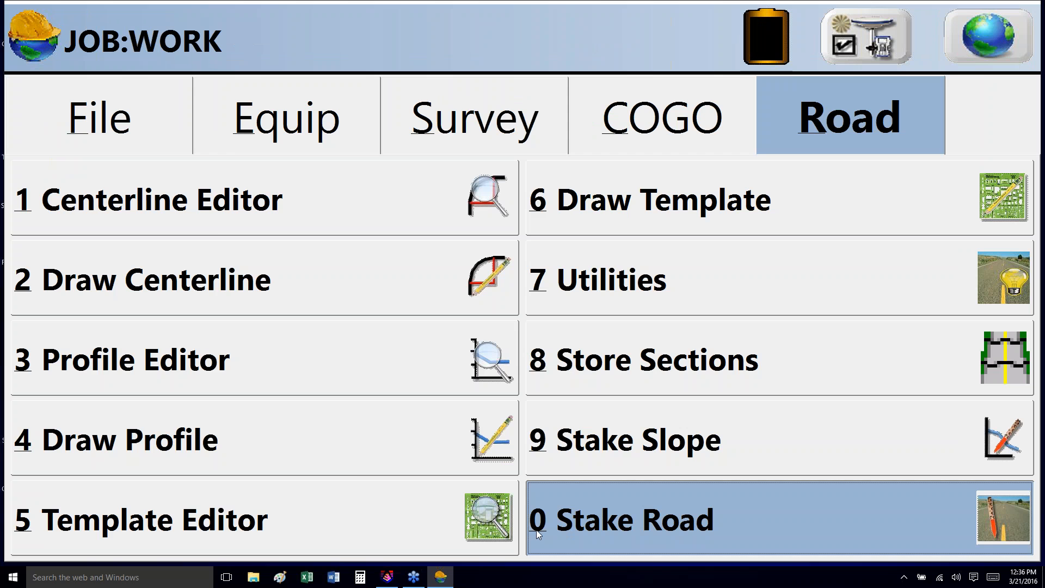
# - Restart Stake Road by section file with the story stake report turned on
pyautogui.click(629, 528)
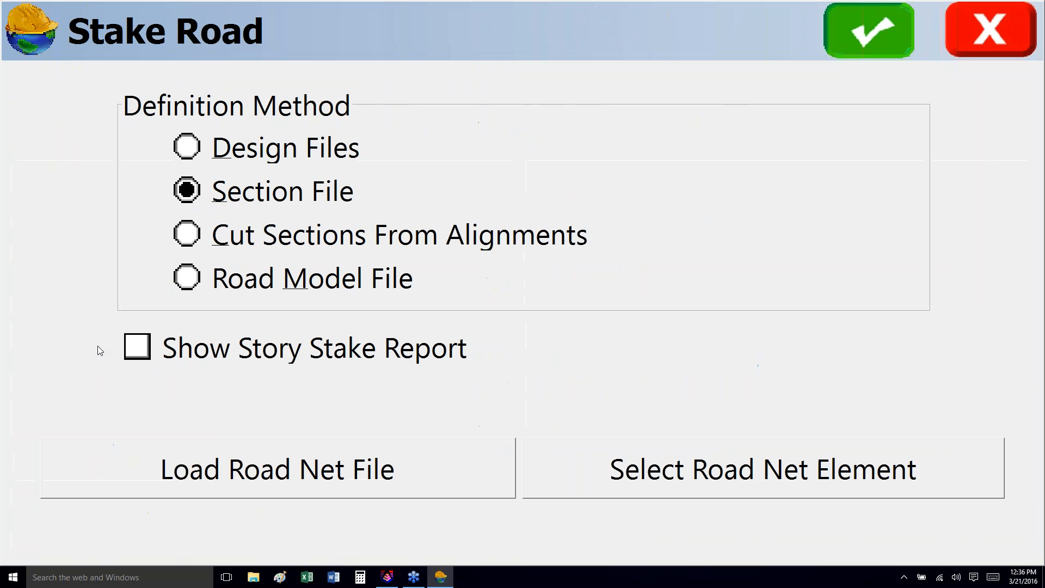
pyautogui.click(140, 353)
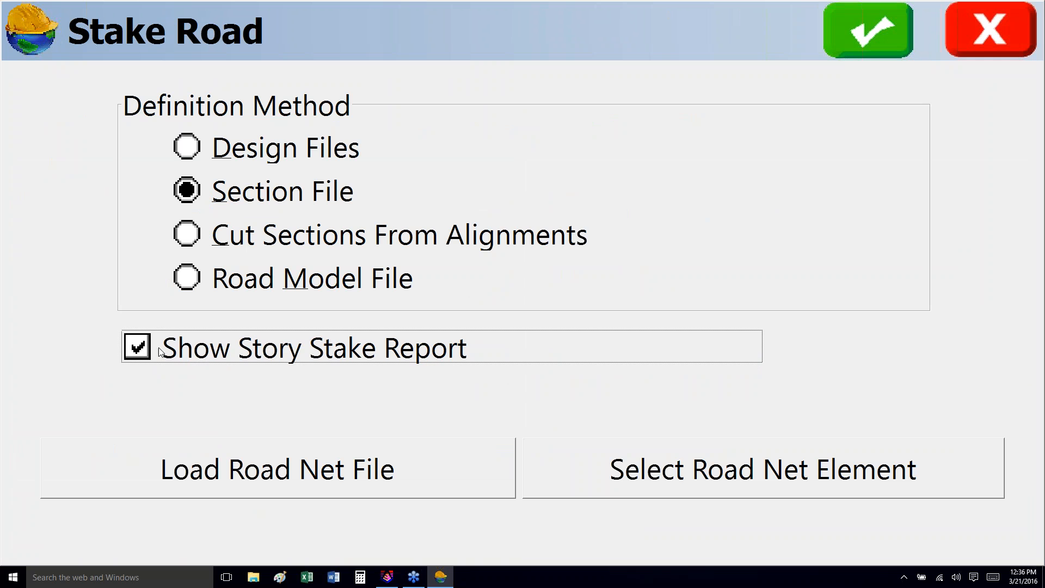
pyautogui.click(859, 37)
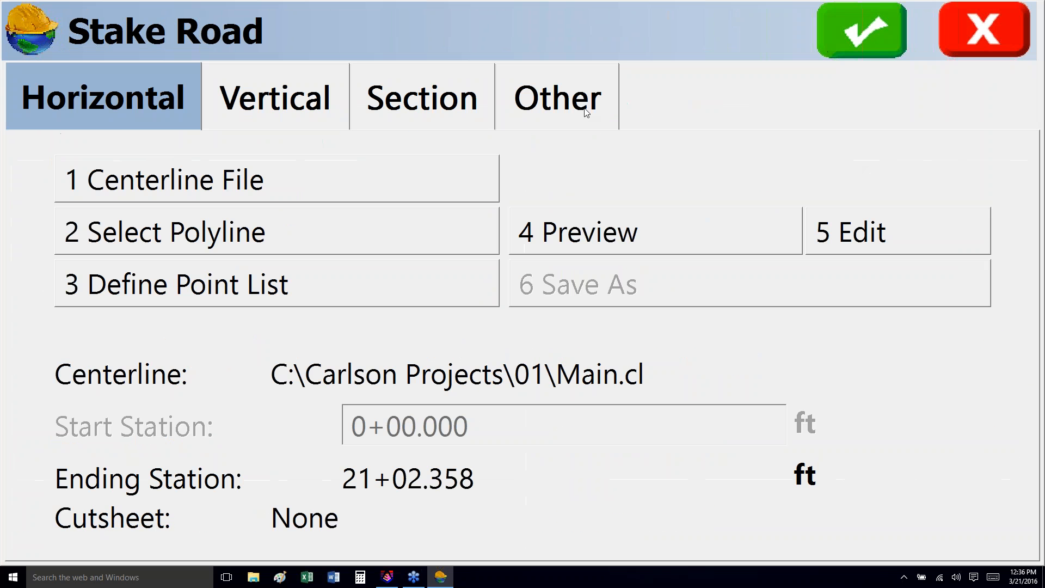
# - Check the road's vertical alignment and section settings, and accept the setup for staking
pyautogui.click(290, 105)
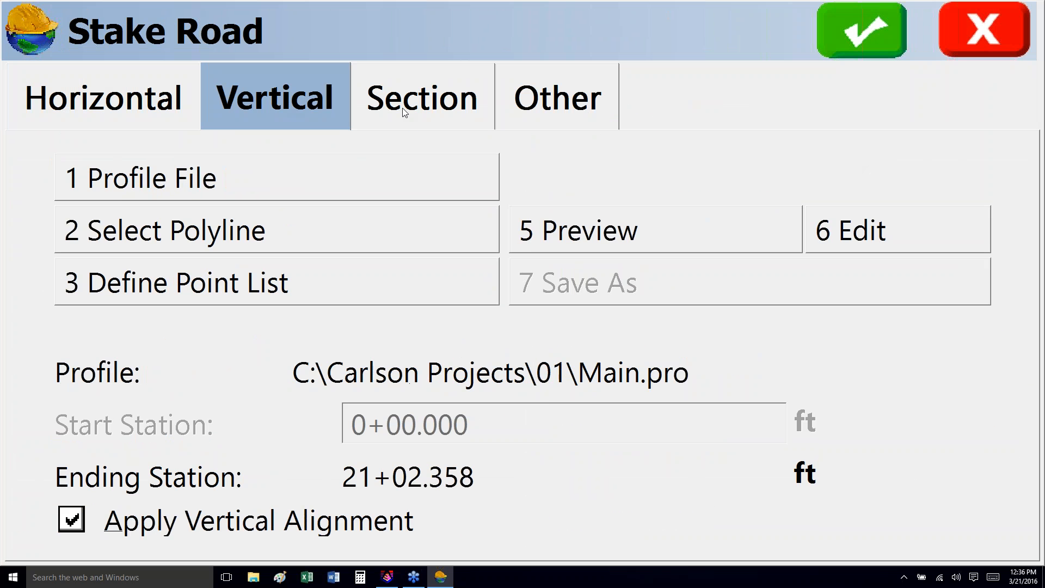
pyautogui.click(405, 109)
pyautogui.click(836, 42)
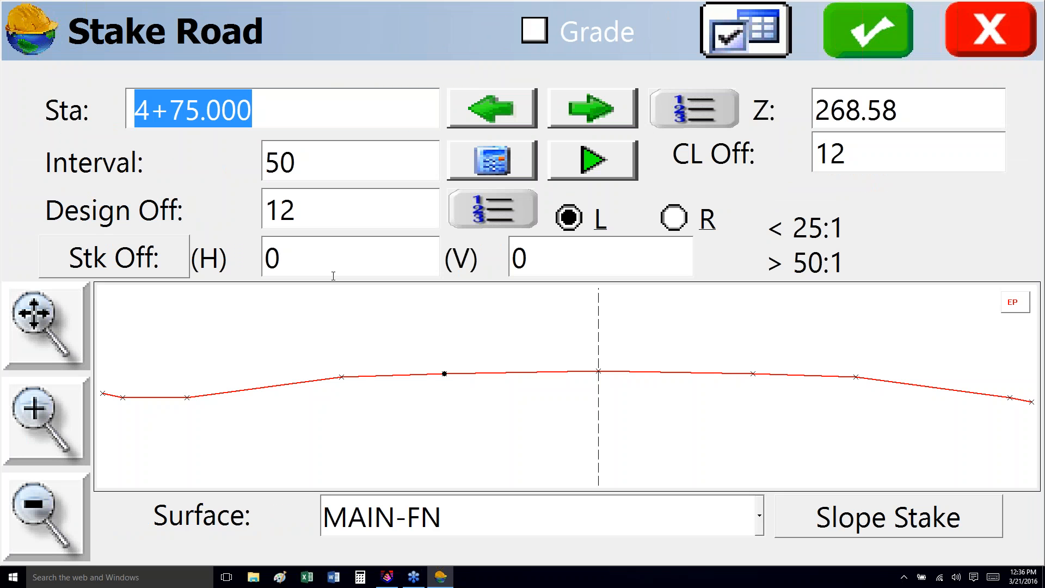
# - Stake the left tie point at station 4+75, offset 38.586, and store it as point 2
pyautogui.click(103, 395)
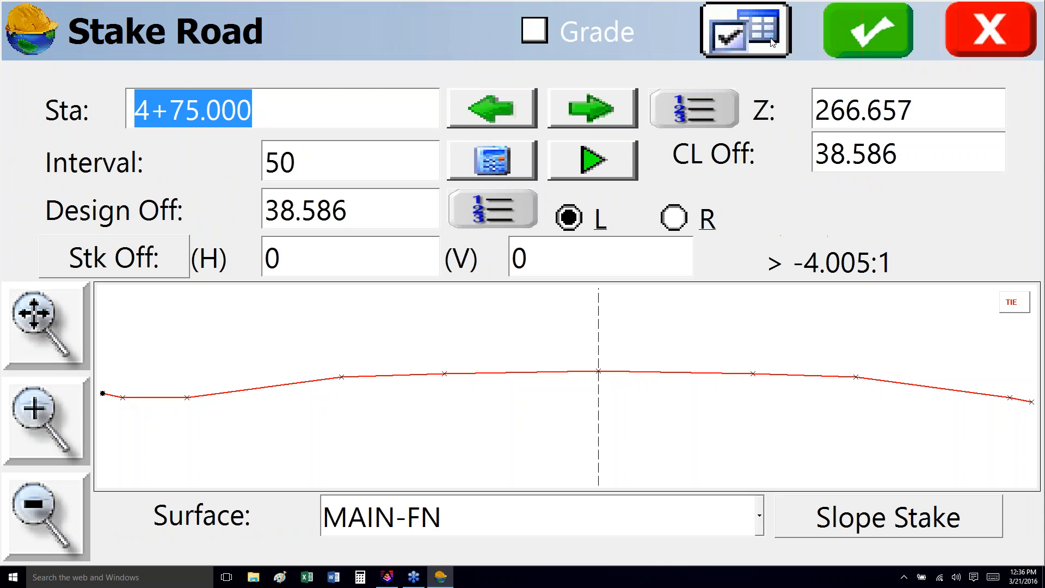
pyautogui.click(866, 34)
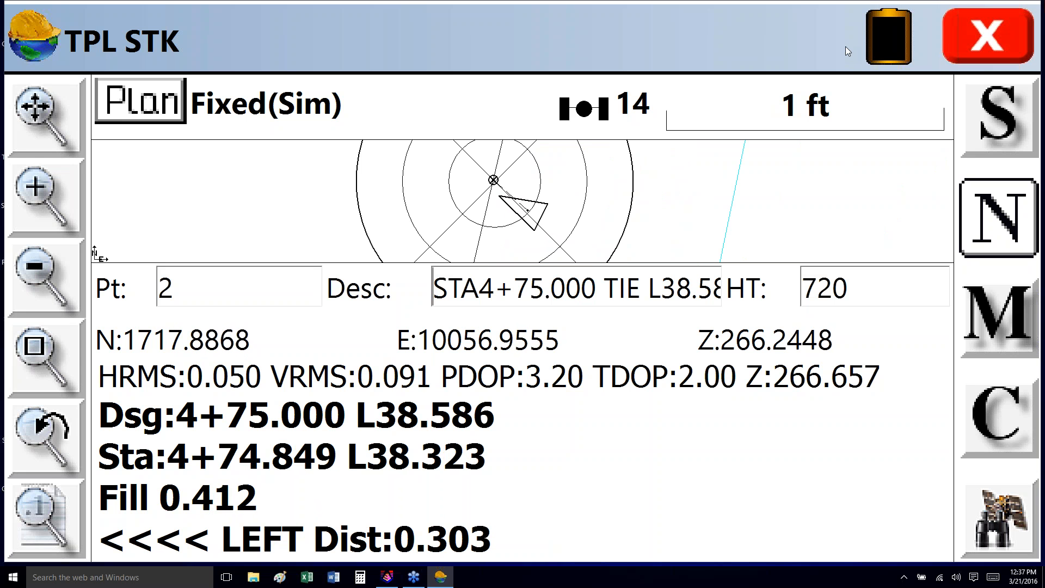
pyautogui.click(998, 113)
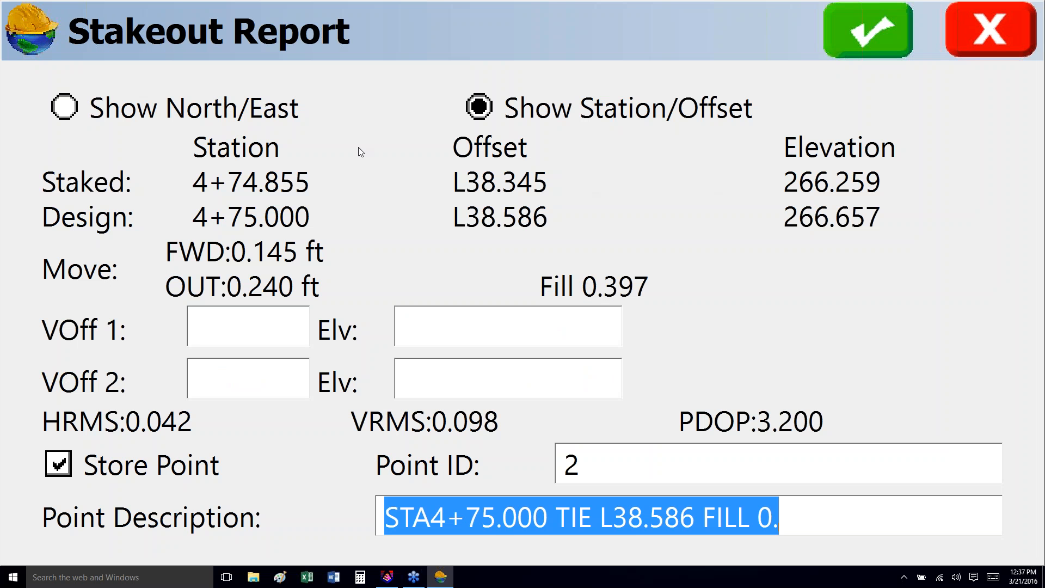
pyautogui.click(870, 31)
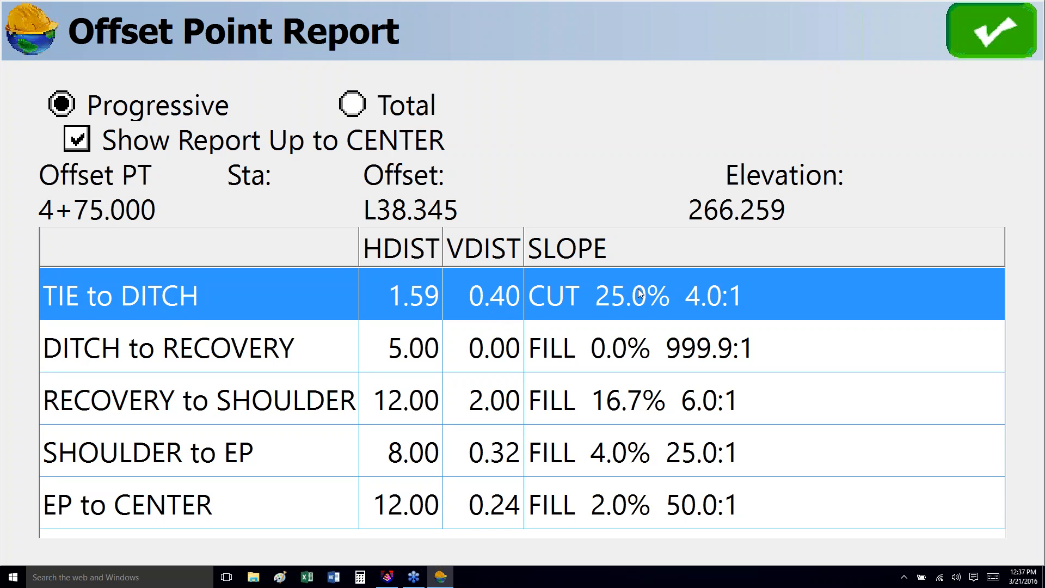
# - Examine each segment from tie to centerline in the progressive offset point report, and close the report
pyautogui.click(294, 354)
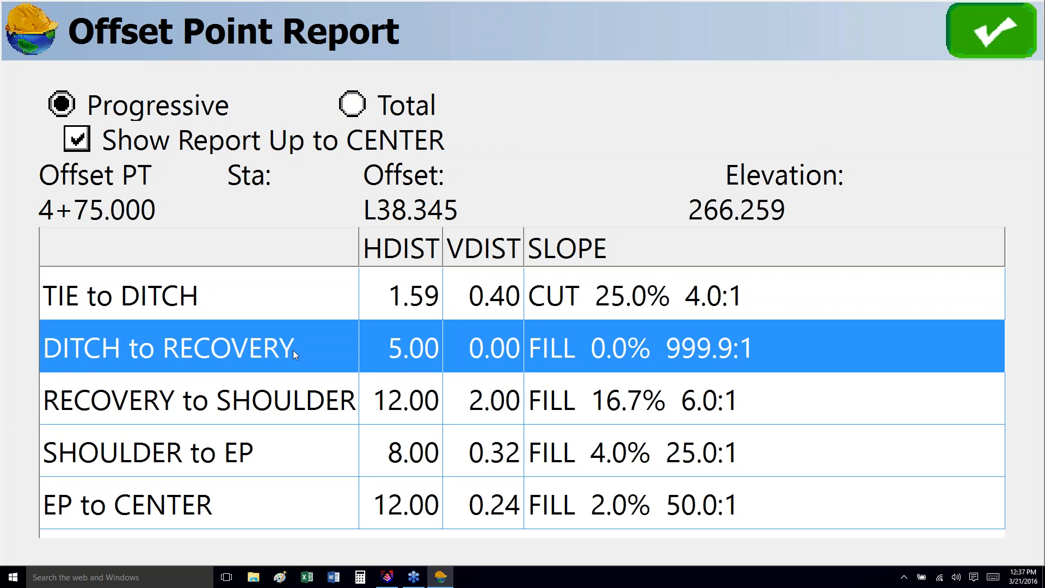
pyautogui.click(298, 389)
pyautogui.click(317, 463)
pyautogui.click(314, 497)
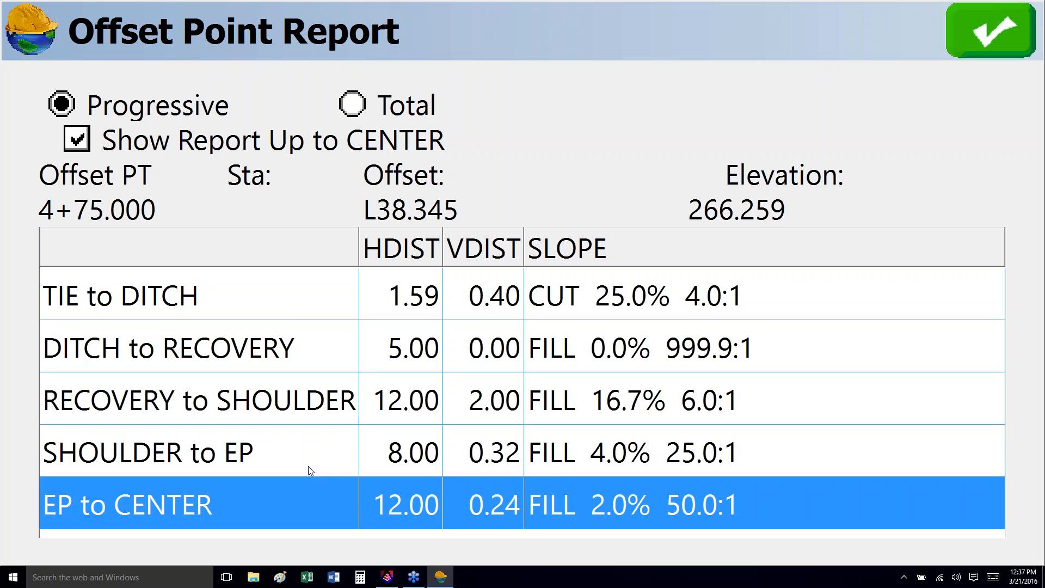
pyautogui.click(298, 302)
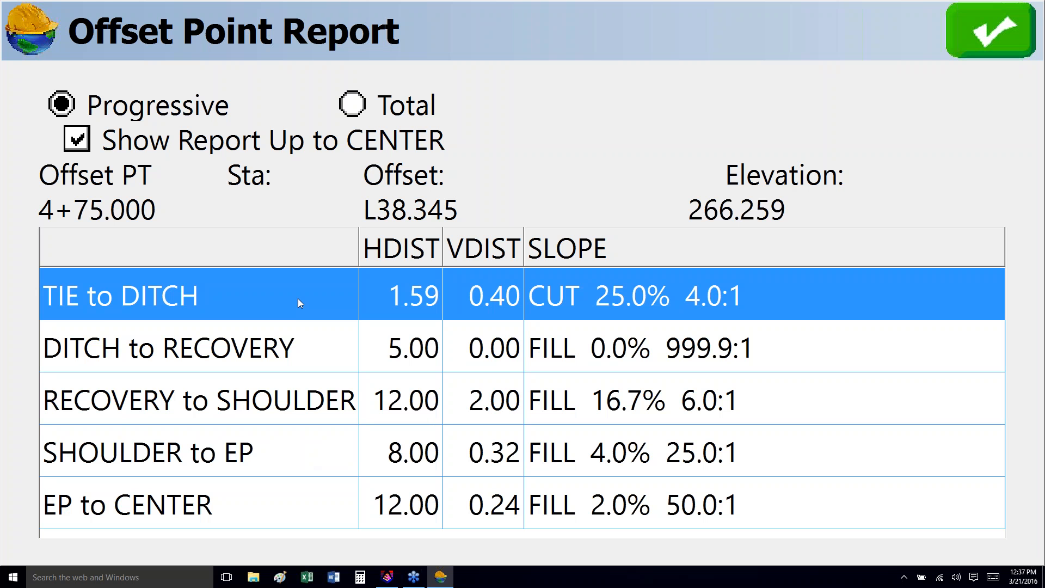
pyautogui.click(304, 339)
pyautogui.click(317, 399)
pyautogui.click(306, 454)
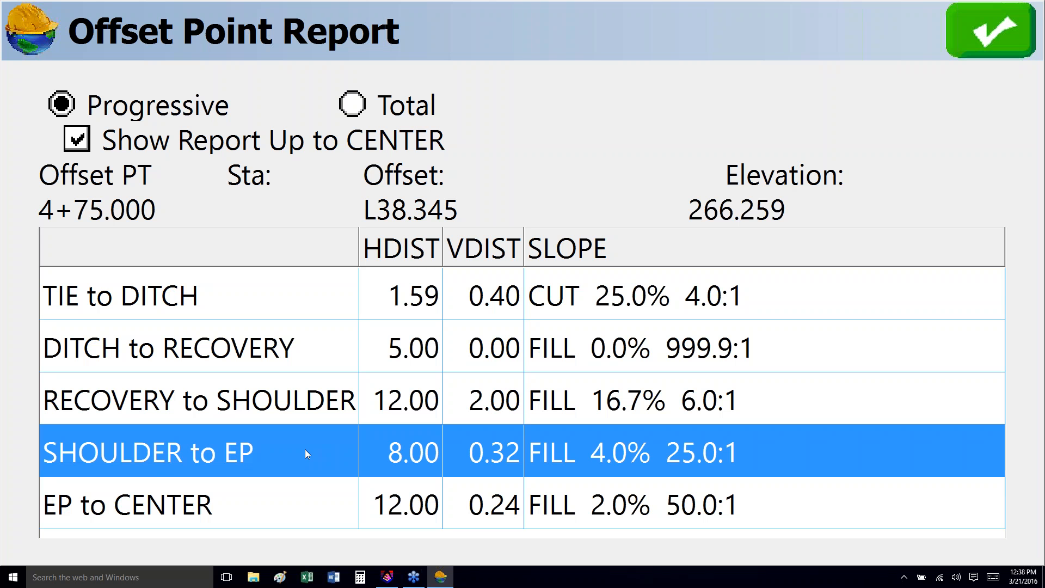
pyautogui.click(294, 508)
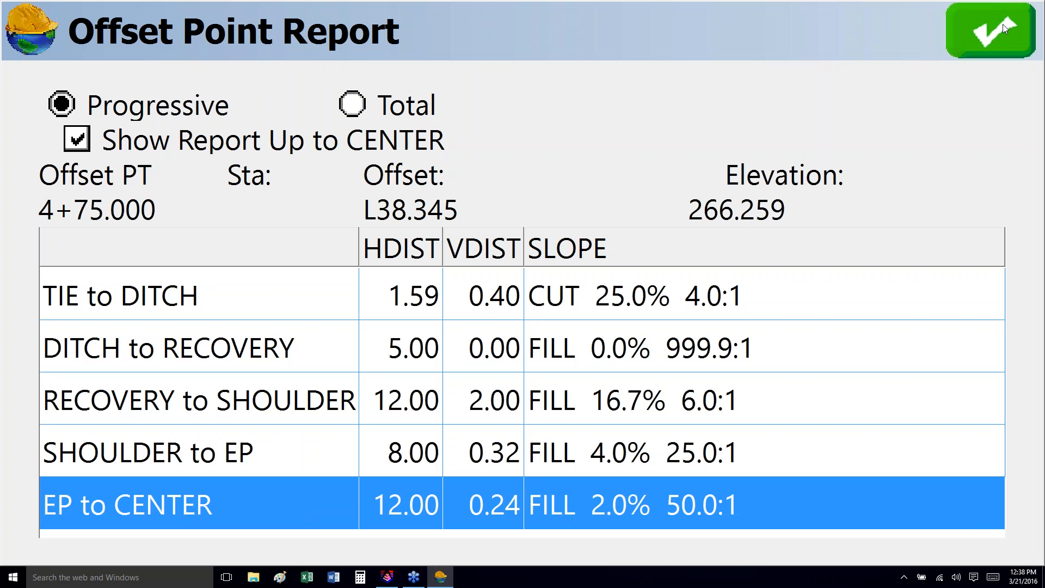
pyautogui.click(994, 37)
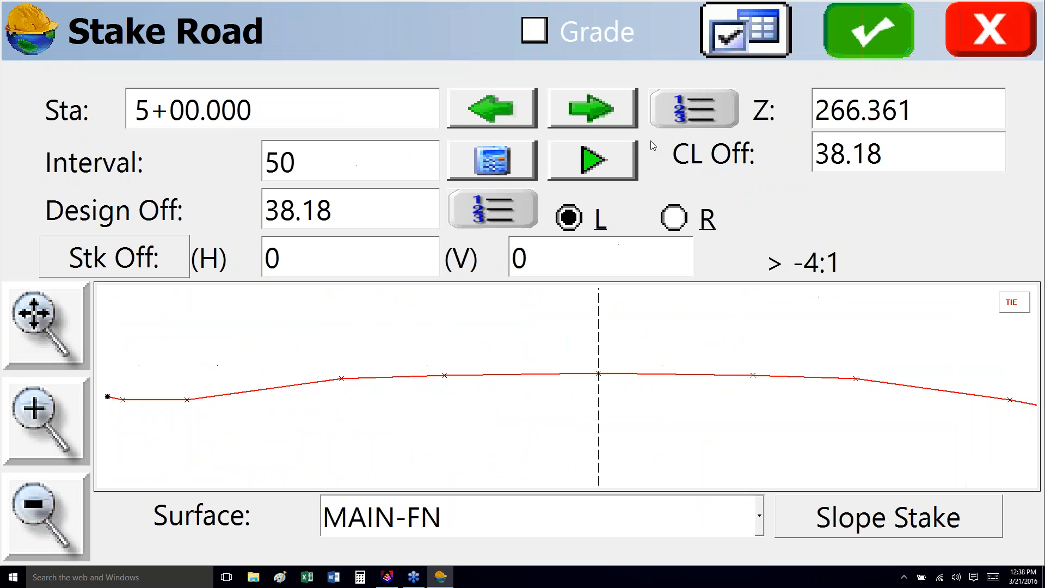
# - Leave road staking and exit SurvPC, confirming the exit
pyautogui.click(1002, 26)
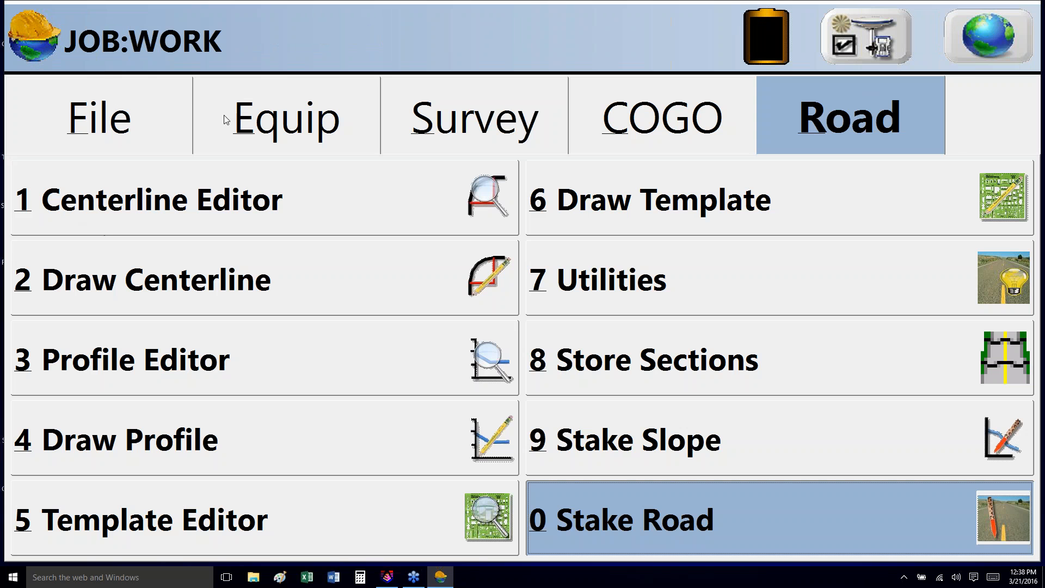
pyautogui.click(154, 121)
pyautogui.click(636, 534)
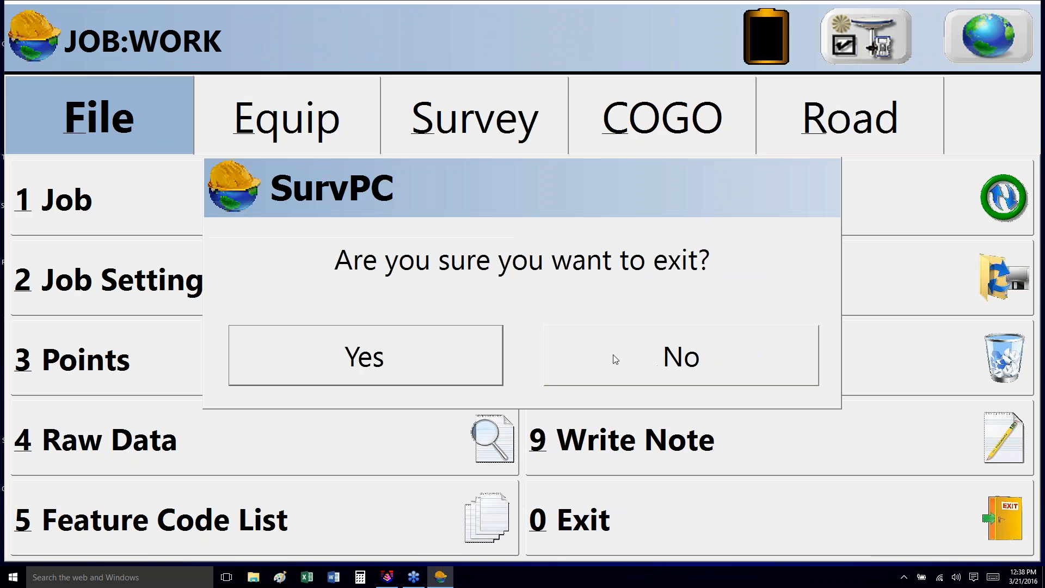
pyautogui.click(401, 360)
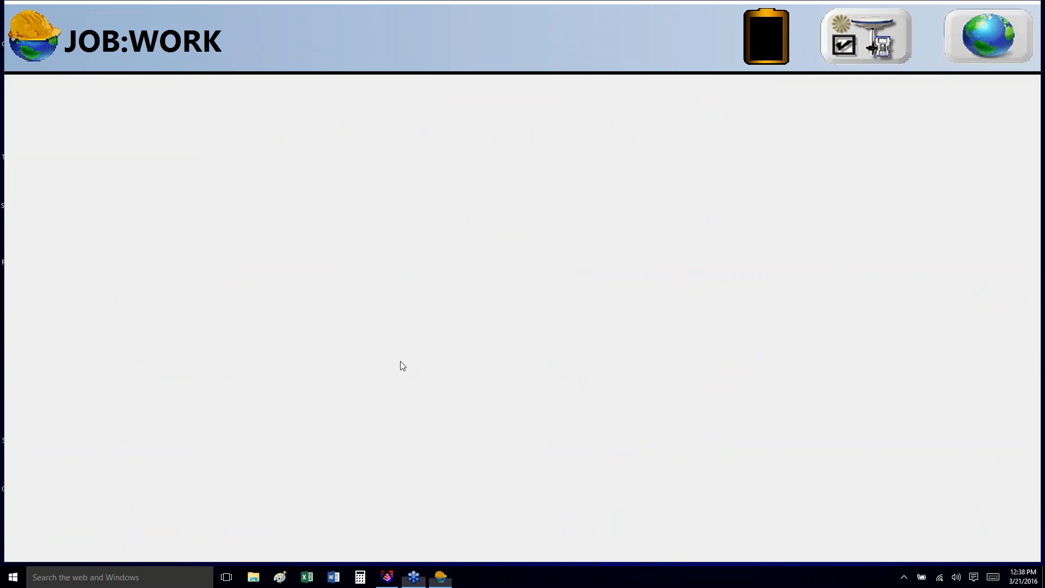